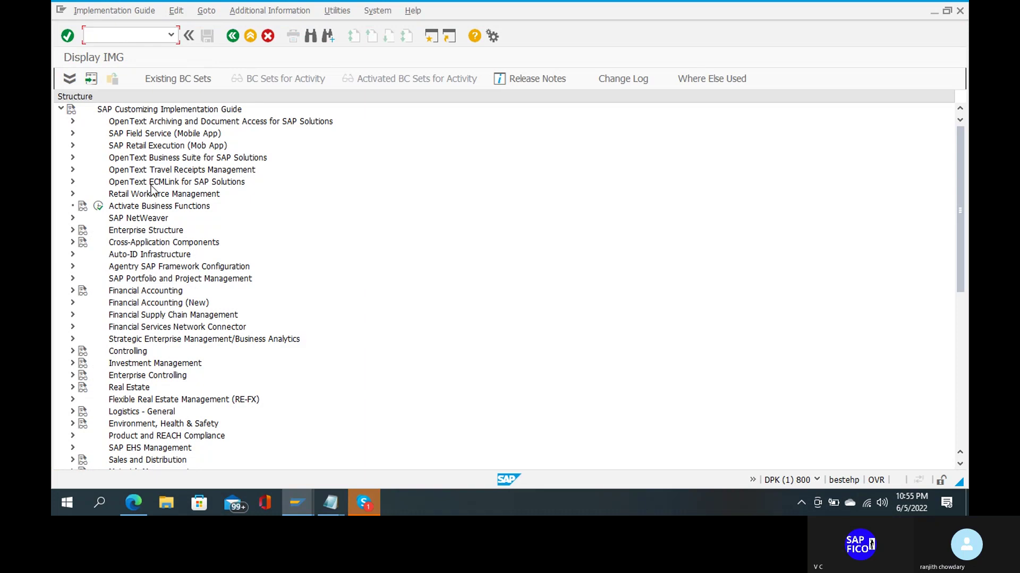
Expand the implementation guide through Financial Accounting (New), Bank Accounting and Business Transactions down to Payment Transactions.
left_click(72, 299)
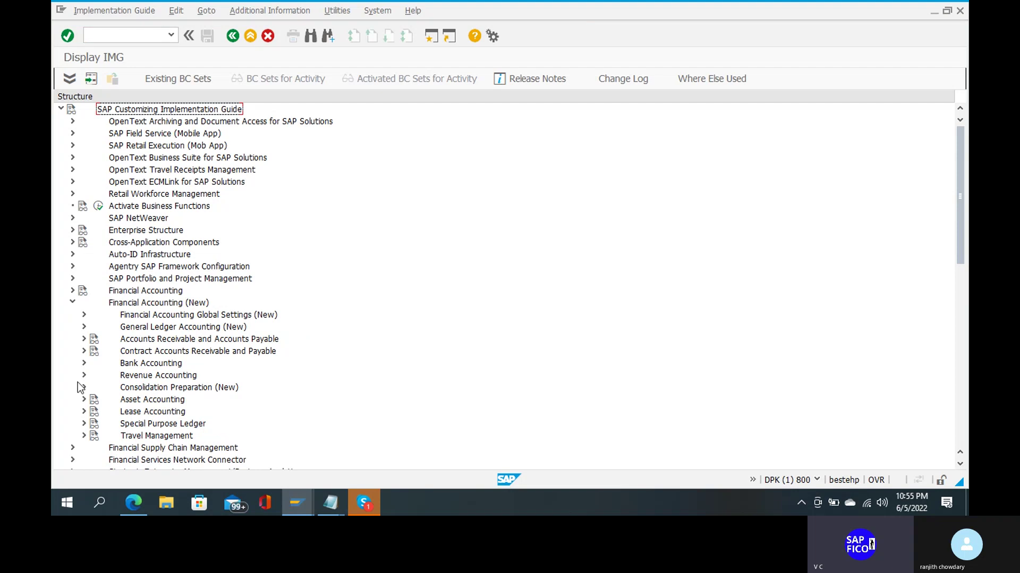
left_click(85, 365)
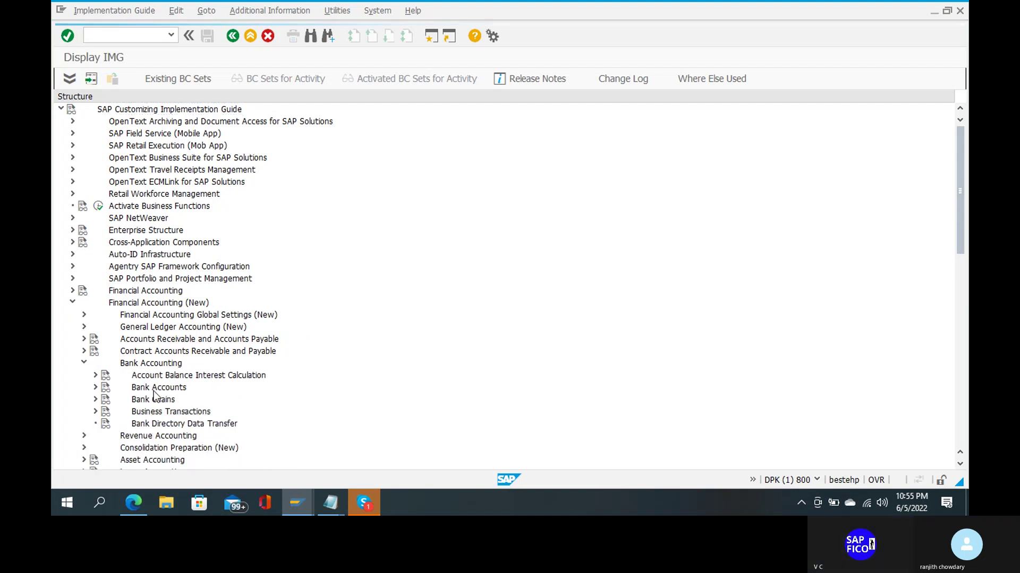
scroll(155, 397, "down", 1)
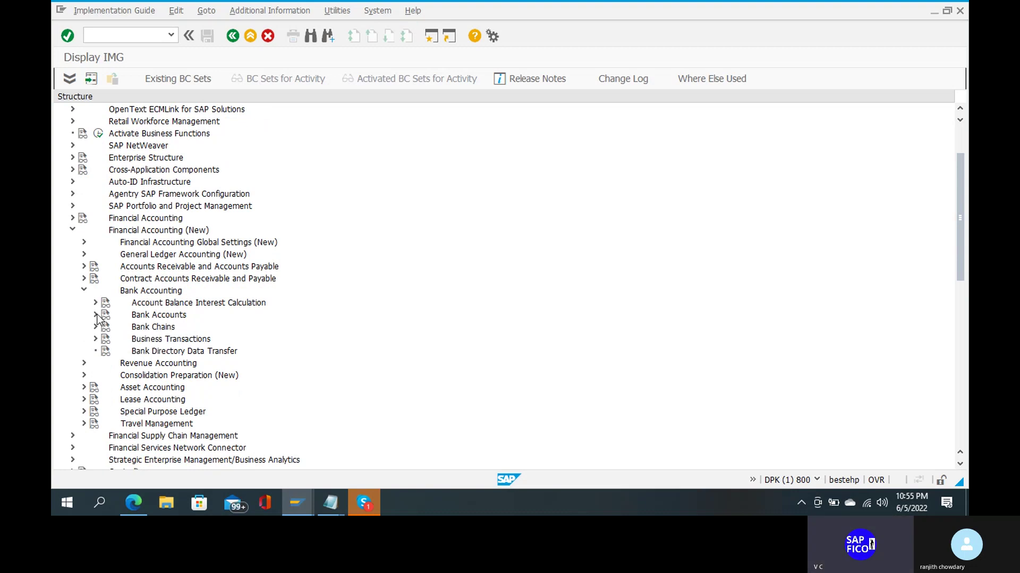
left_click(95, 338)
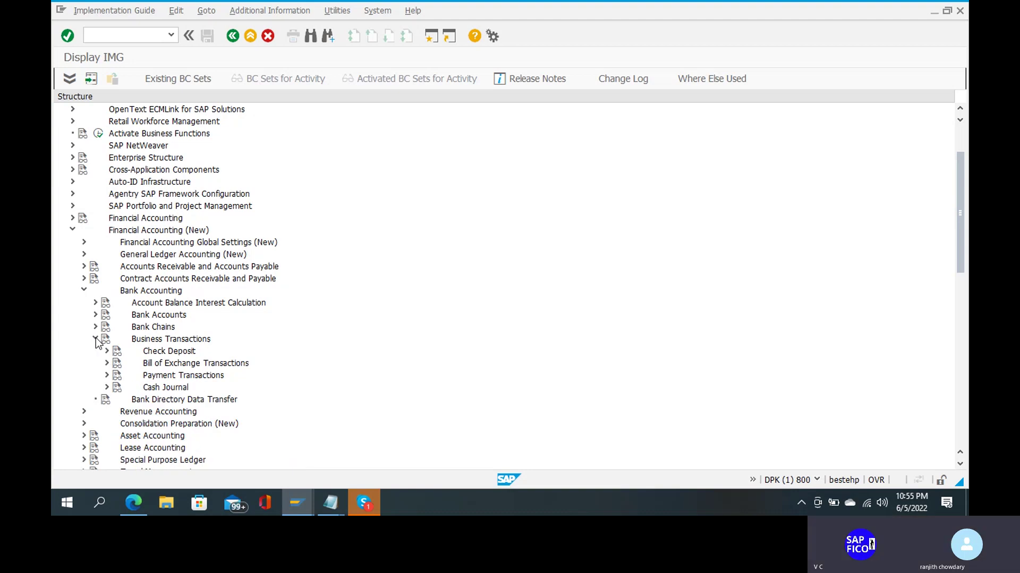
left_click(107, 375)
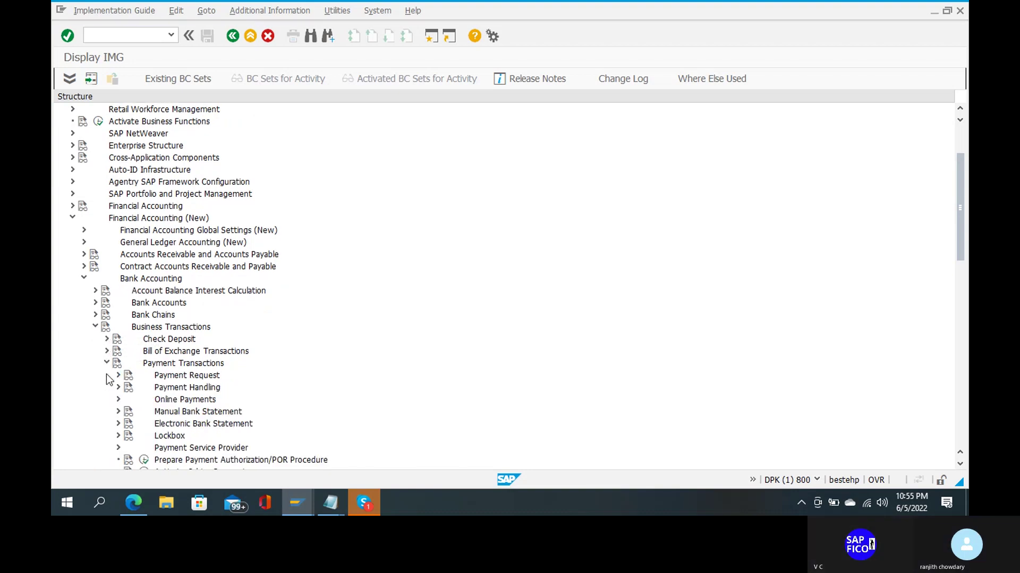
Open Make Global Settings for Electronic Bank Statement under Electronic Bank Statement and accept the proposed chart of accounts.
scroll(114, 385, "down", 3)
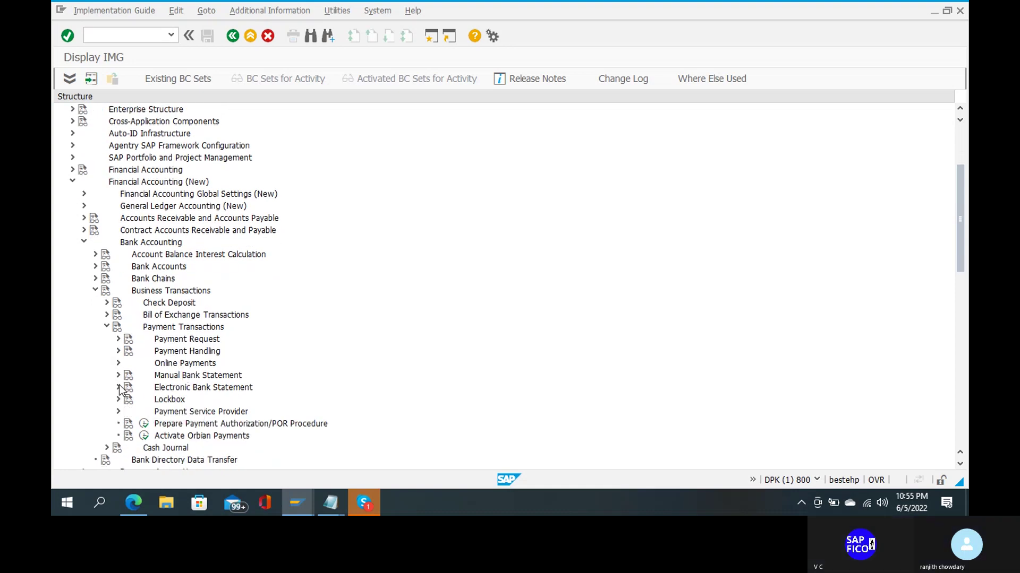
left_click(119, 388)
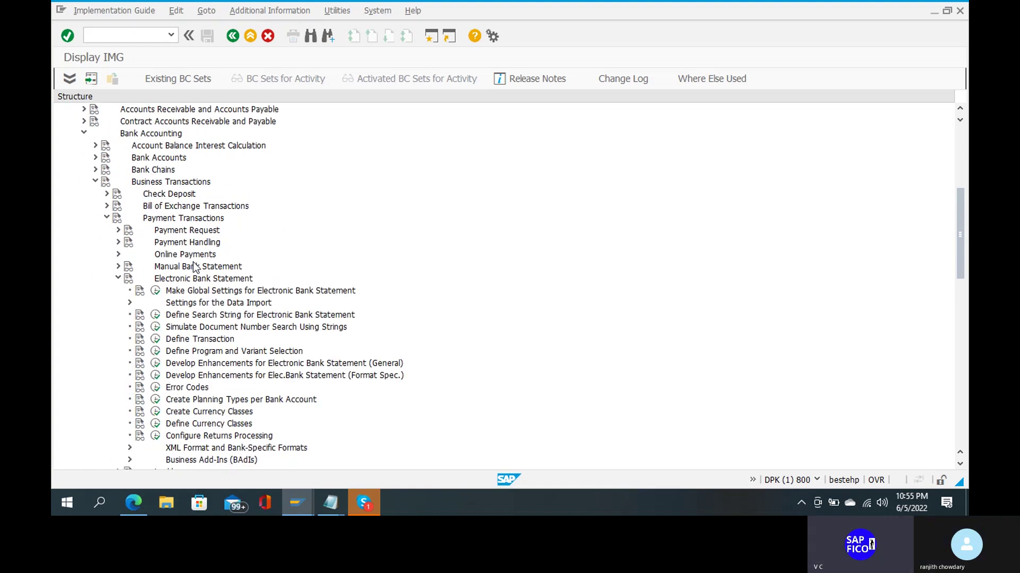
left_click(155, 290)
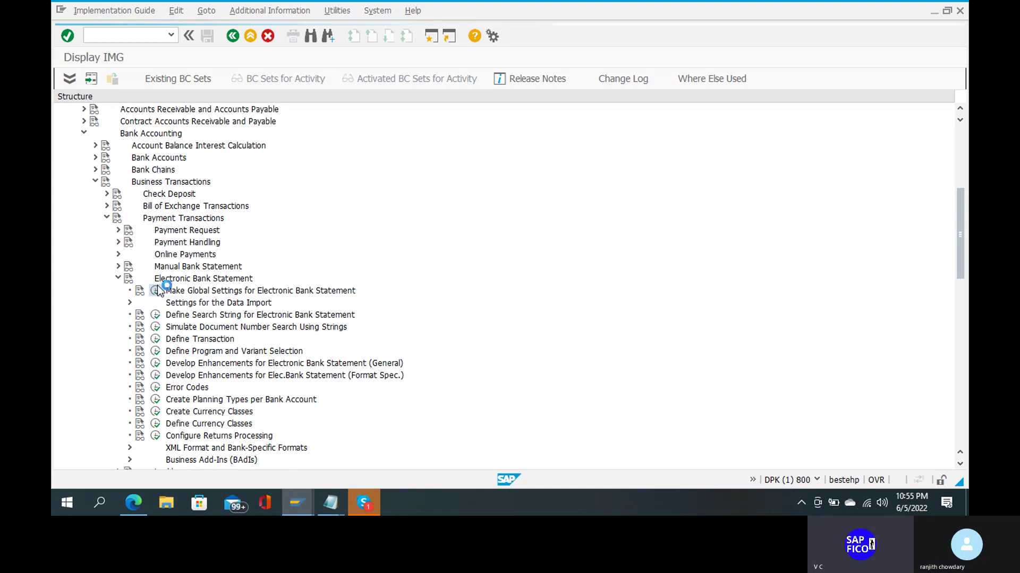
left_click(137, 250)
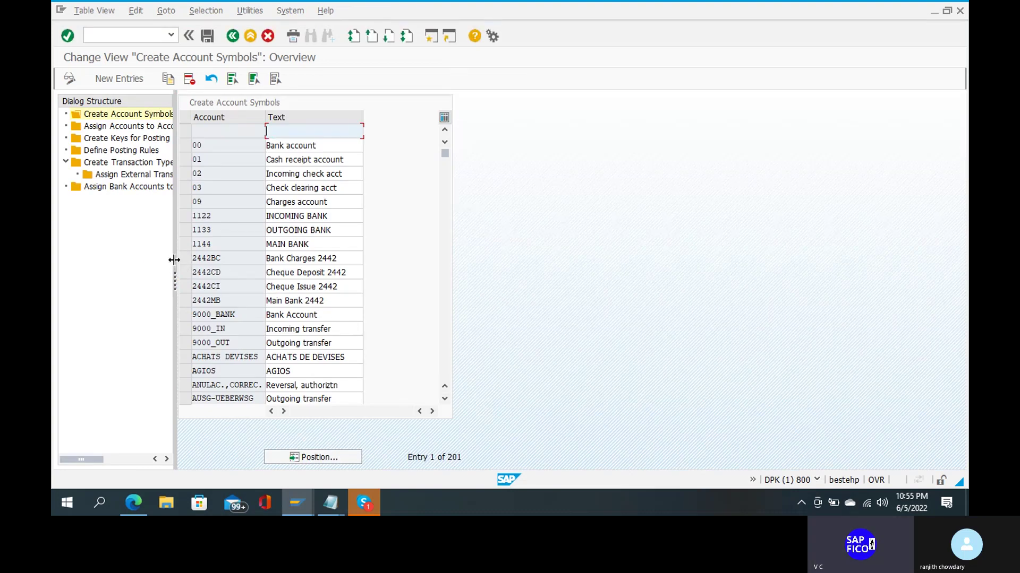
Widen the dialog structure area and position the account symbols list at R100.
left_click_drag(174, 259, 279, 262)
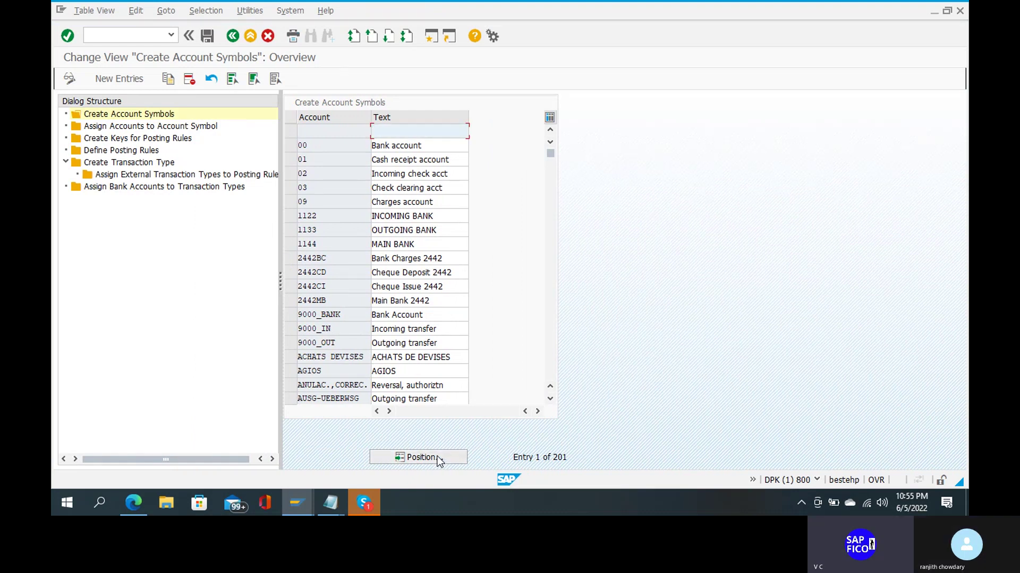
left_click(420, 457)
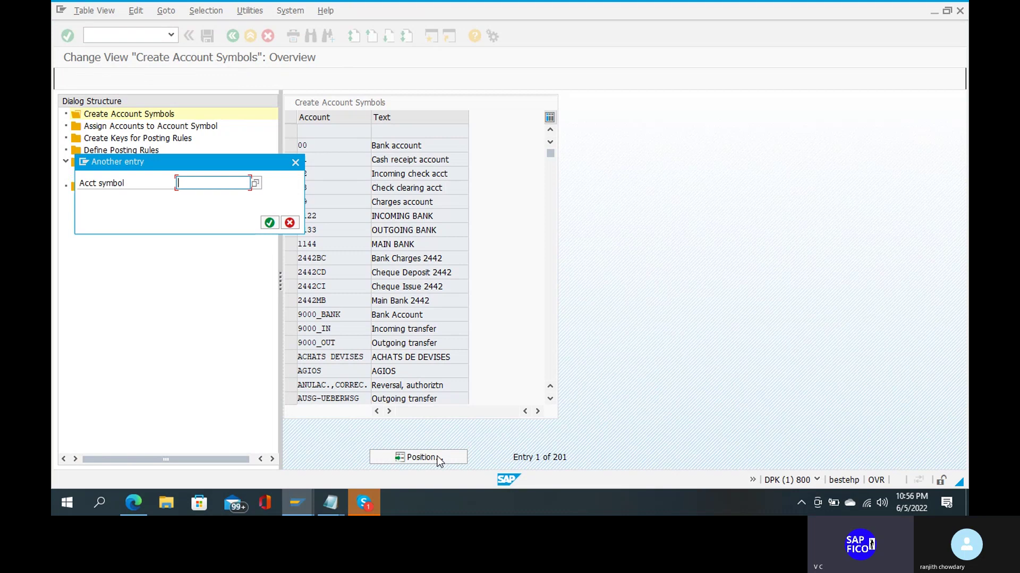
type("R")
key("Down")
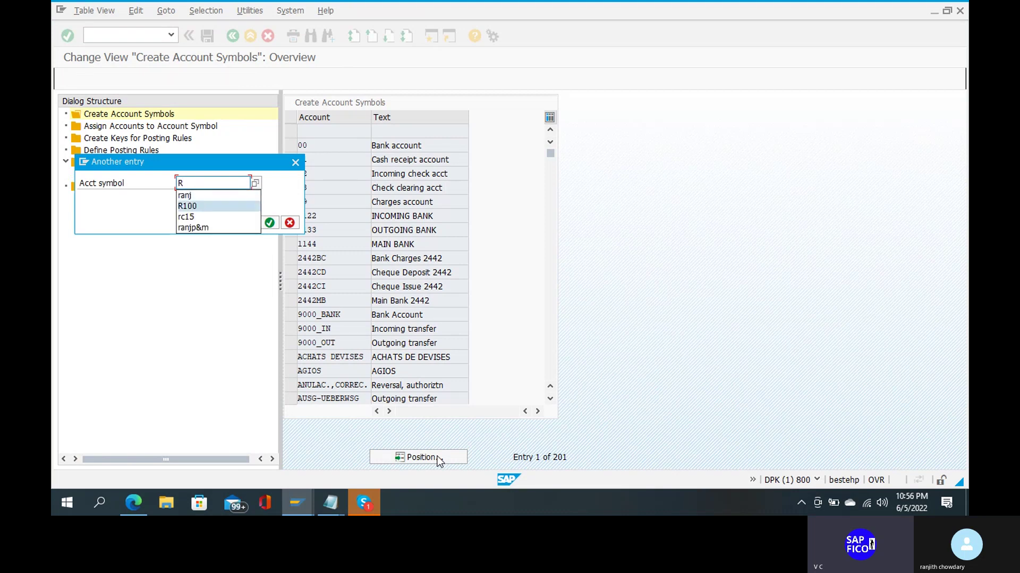
key("Return")
key("Return")
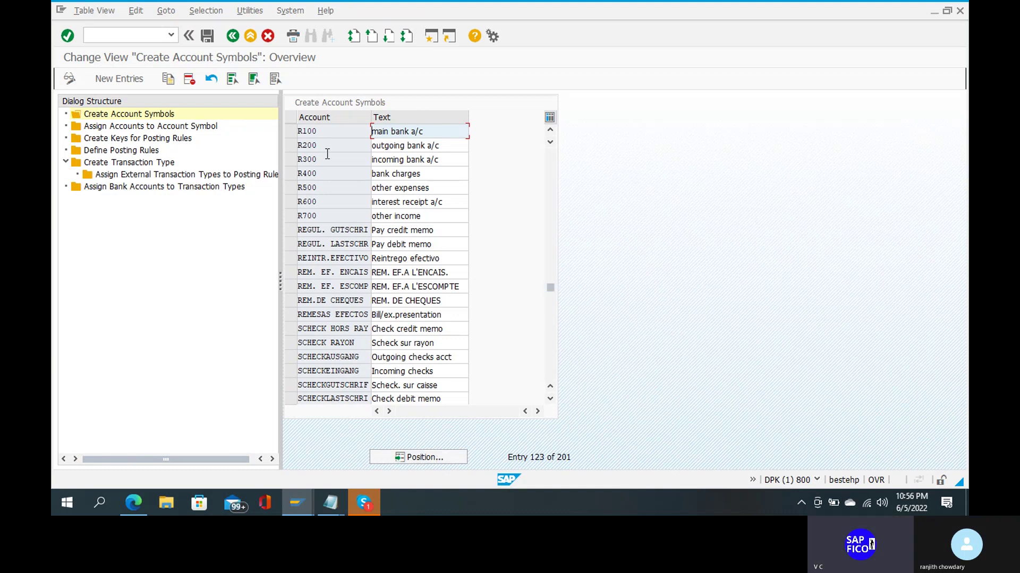
Select account symbols R100 to R400 and R600, and view the accounts assigned to the account symbols.
left_click(292, 132)
left_click_drag(290, 142, 289, 173)
left_click(291, 202)
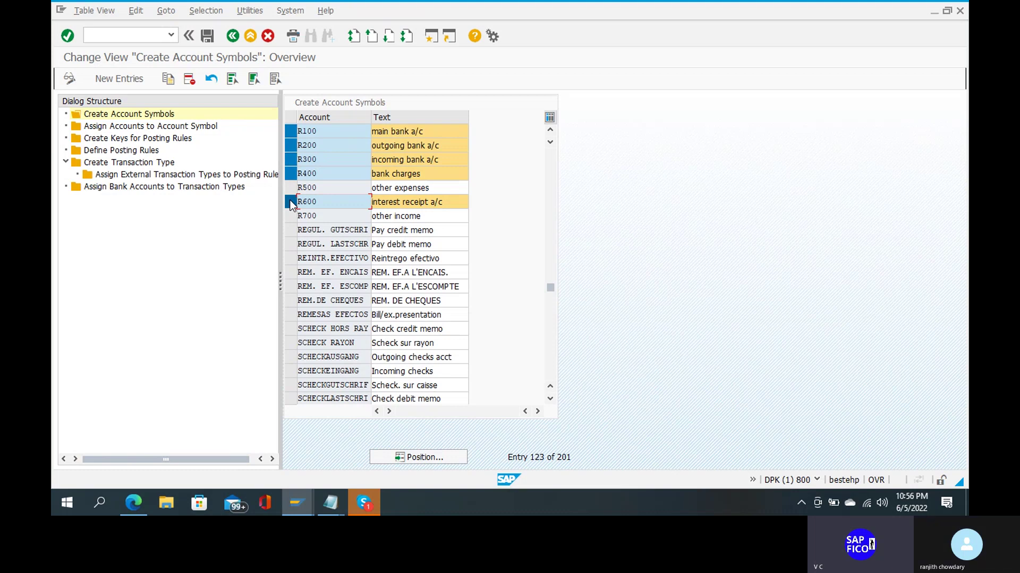
double_click(206, 127)
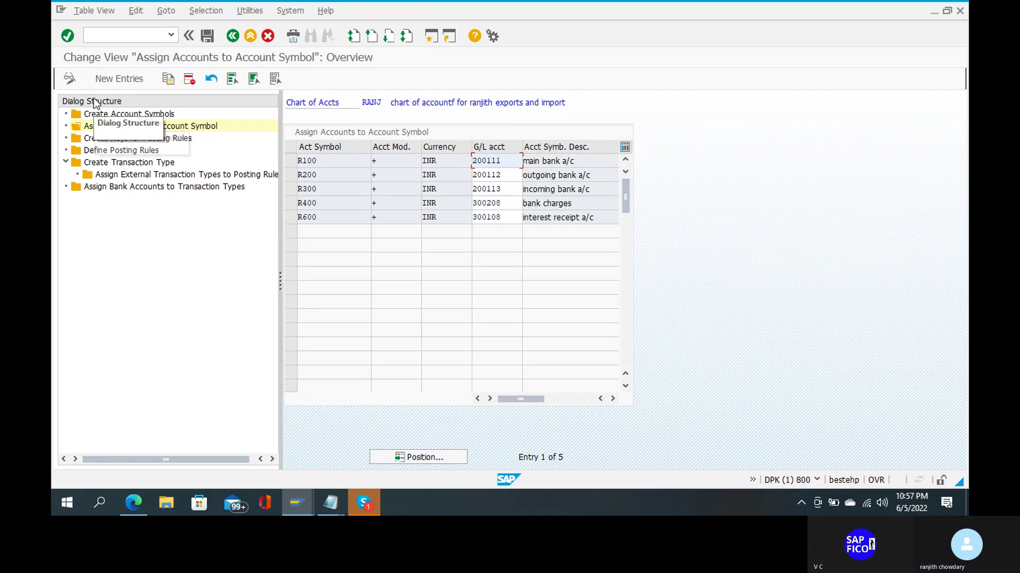
Display the list of existing keys for posting rules.
left_click(98, 140)
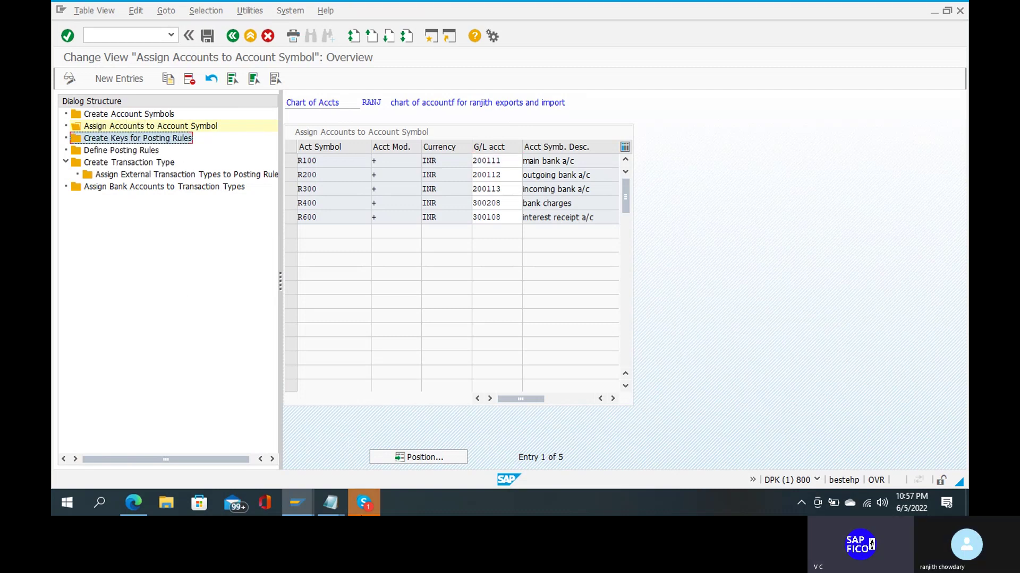
mouse_move(364, 503)
mouse_move(366, 448)
double_click(182, 141)
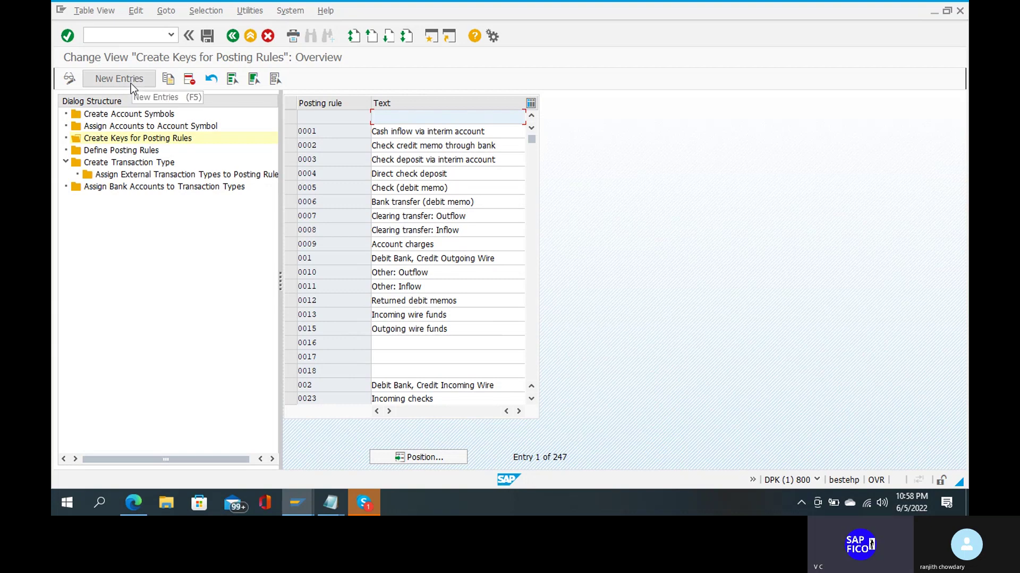
left_click(130, 139)
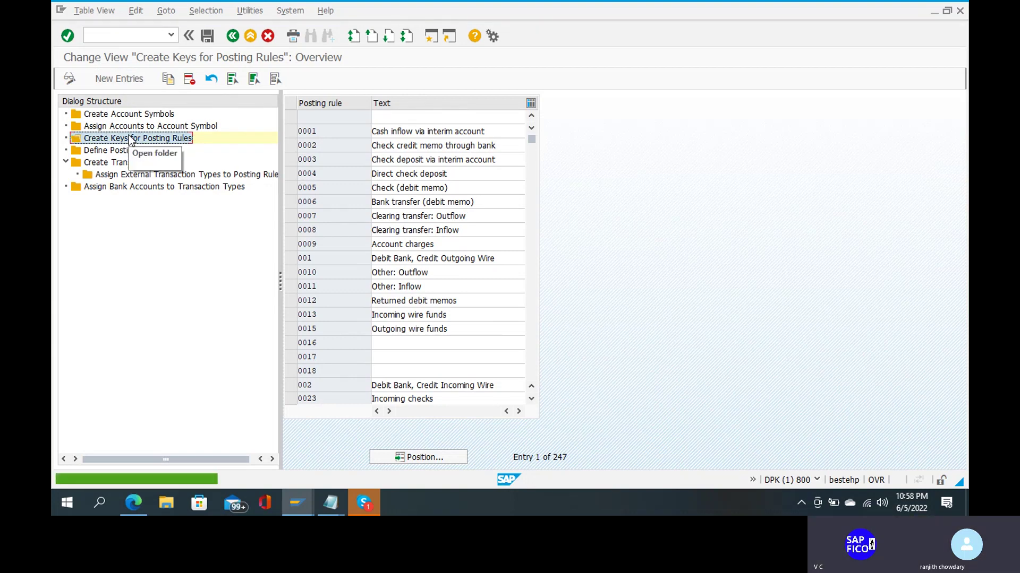
double_click(131, 139)
left_click(116, 84)
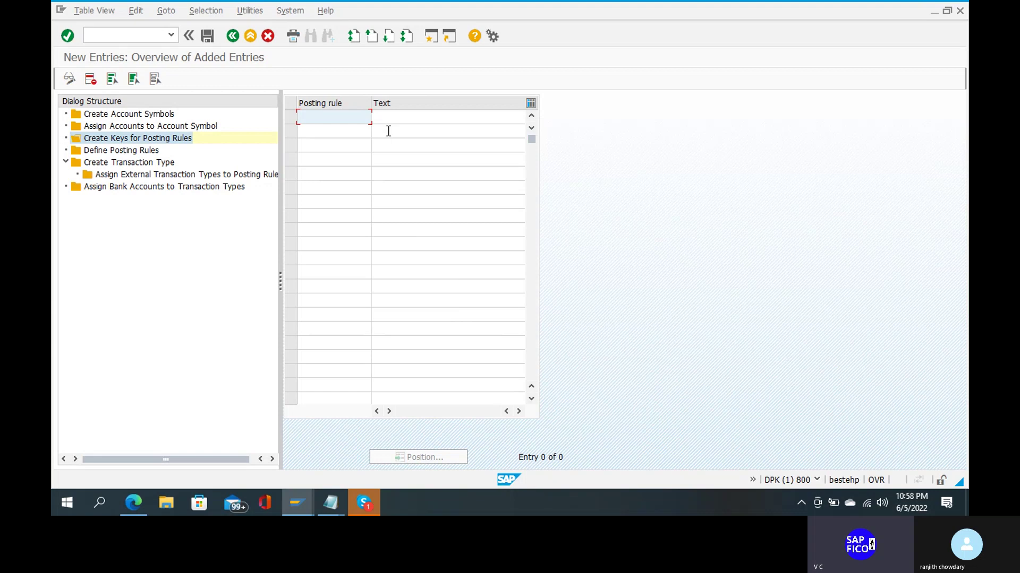
type("R100")
key("Tab")
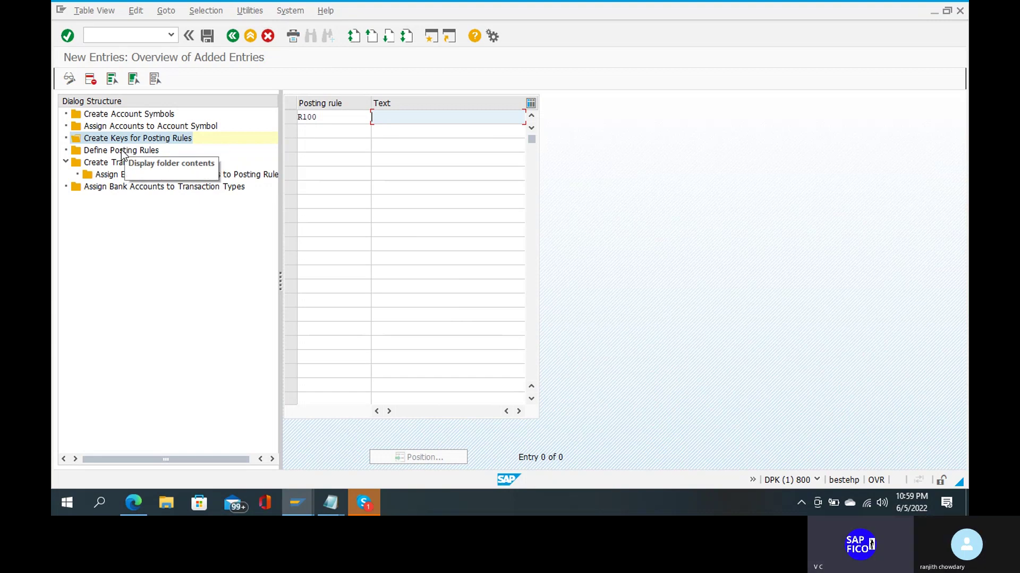
left_click(267, 36)
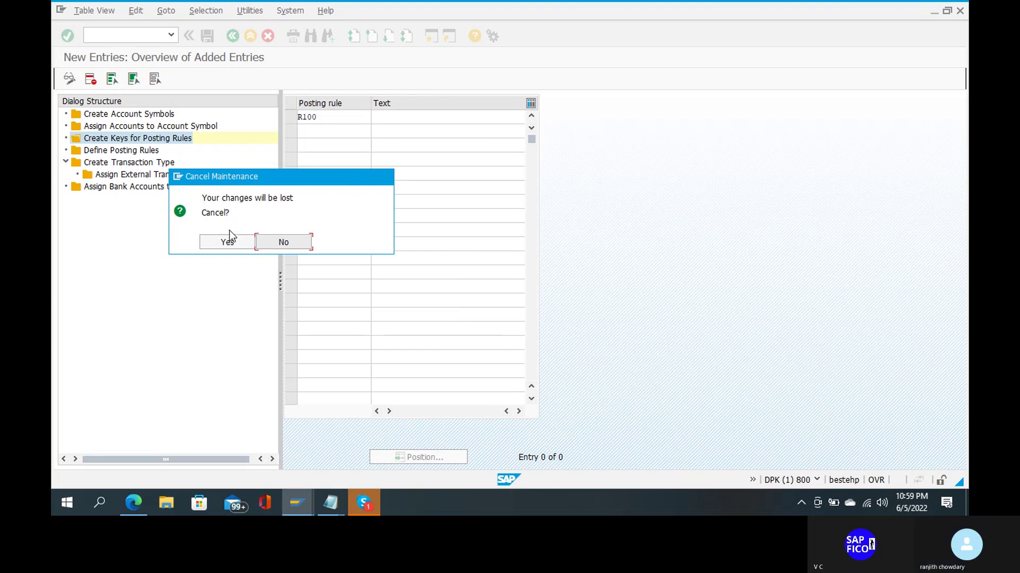
left_click(228, 237)
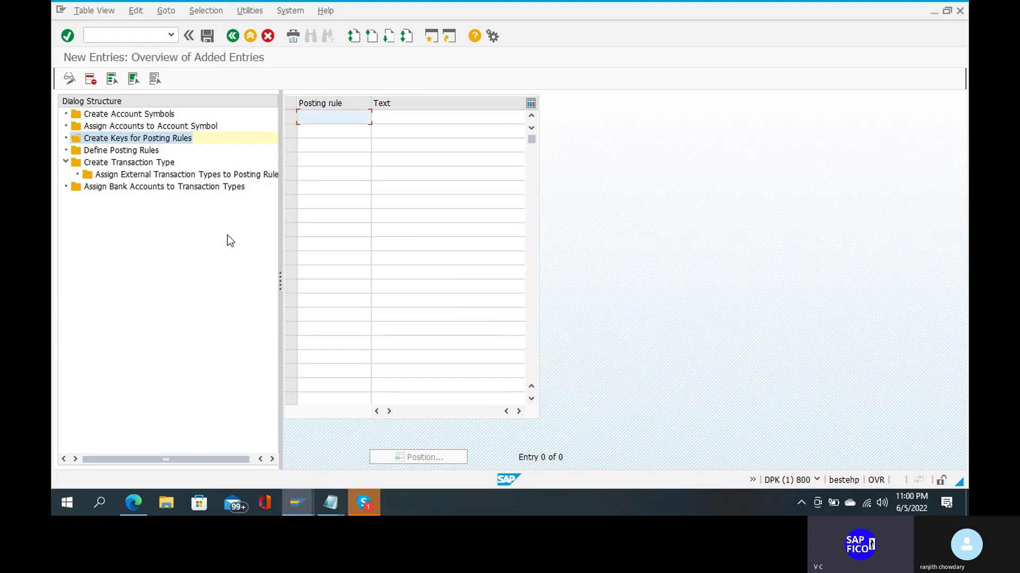
Start a new posting rule definition for rule R100 with posting area 2, Subledger accounting.
double_click(121, 152)
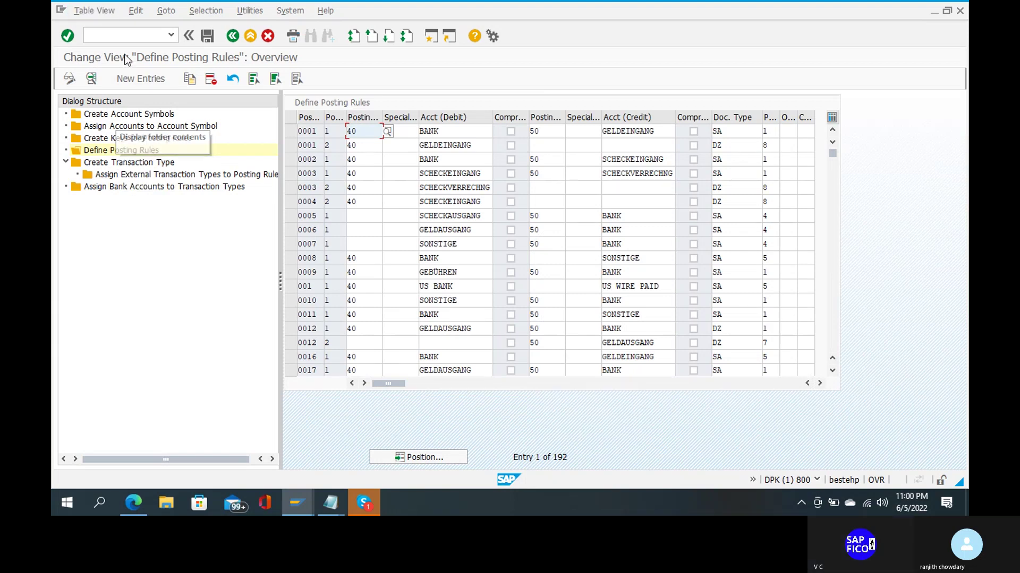
left_click(143, 88)
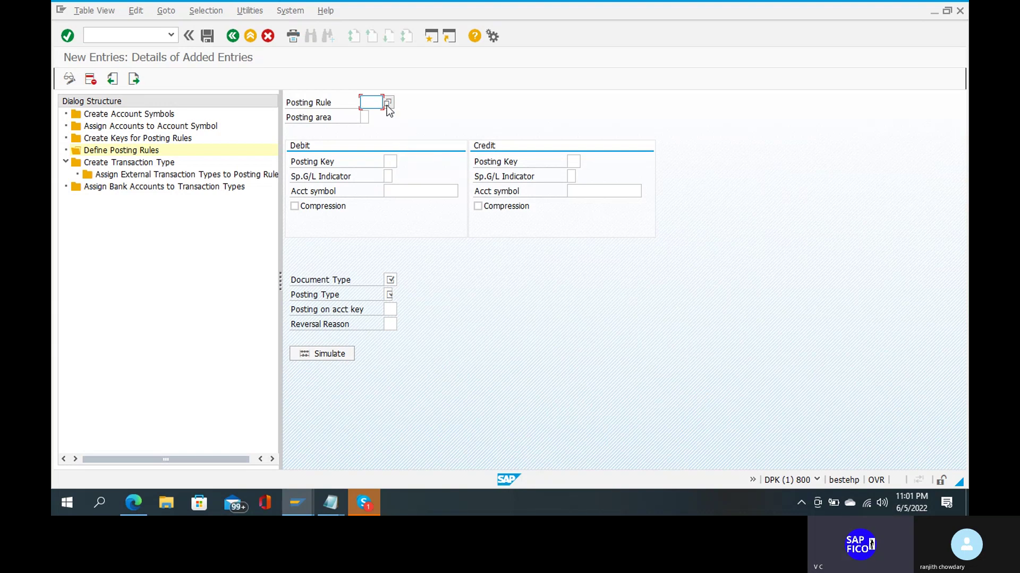
type("R100")
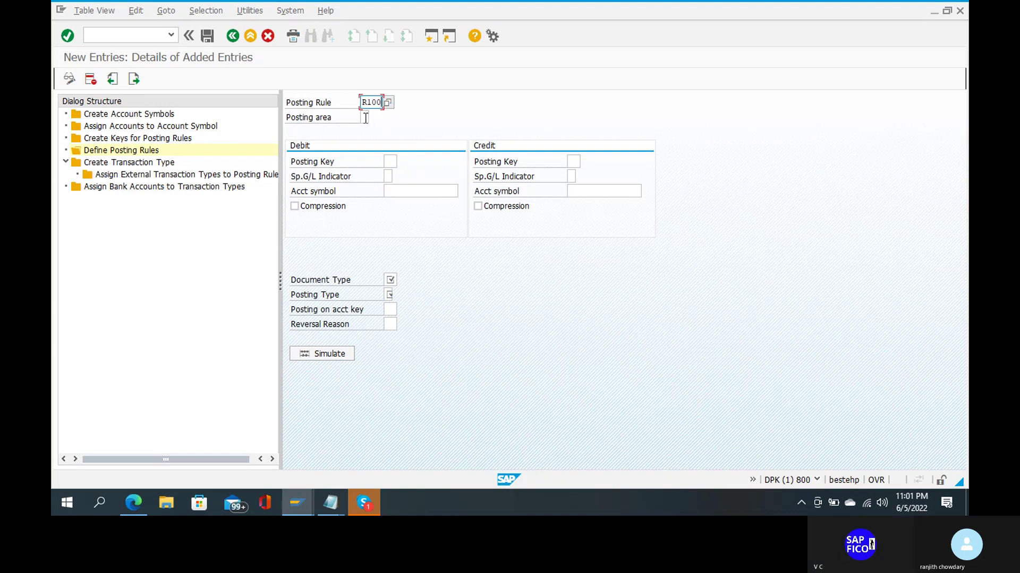
left_click(367, 117)
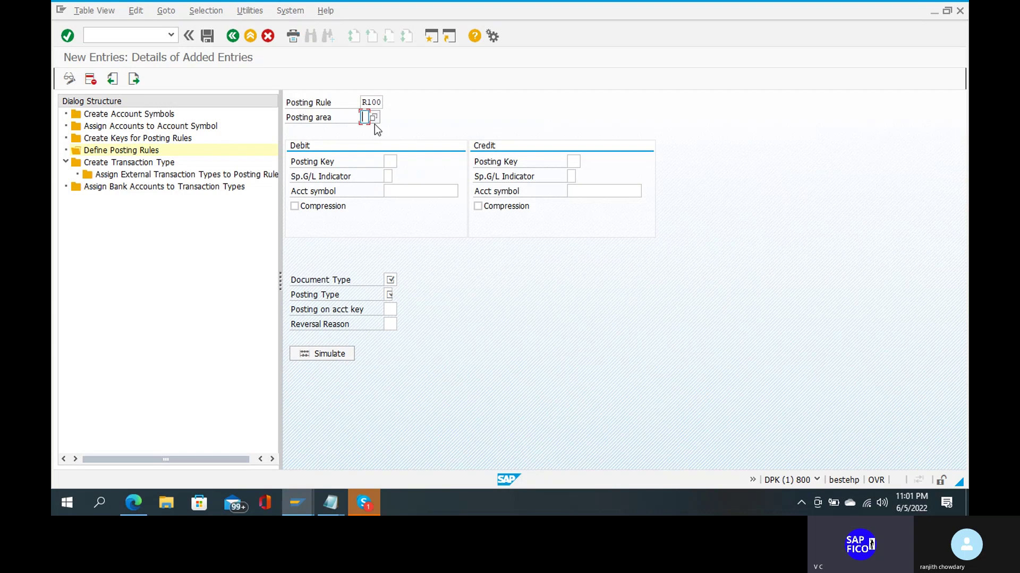
left_click(372, 118)
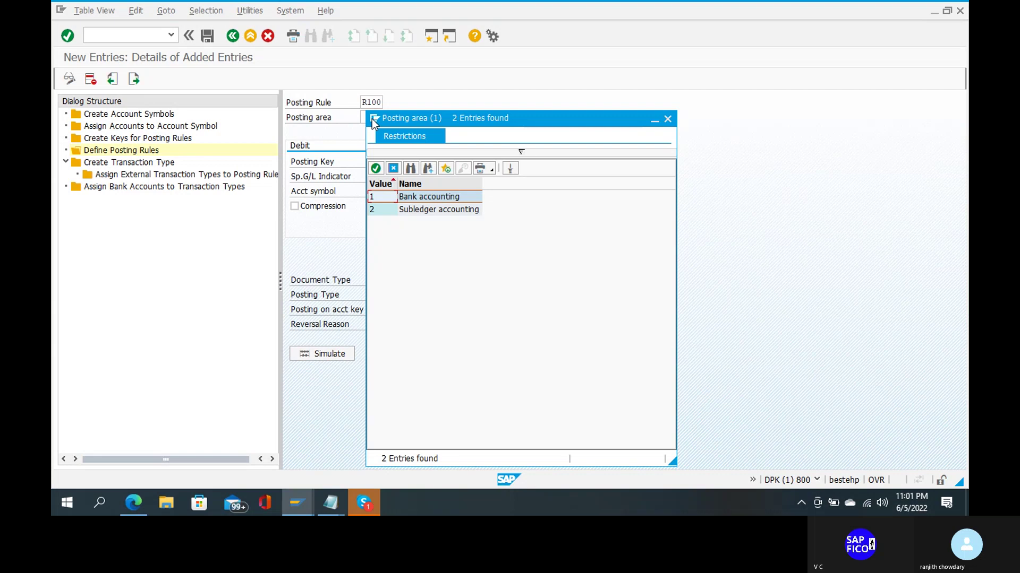
left_click(440, 211)
double_click(439, 212)
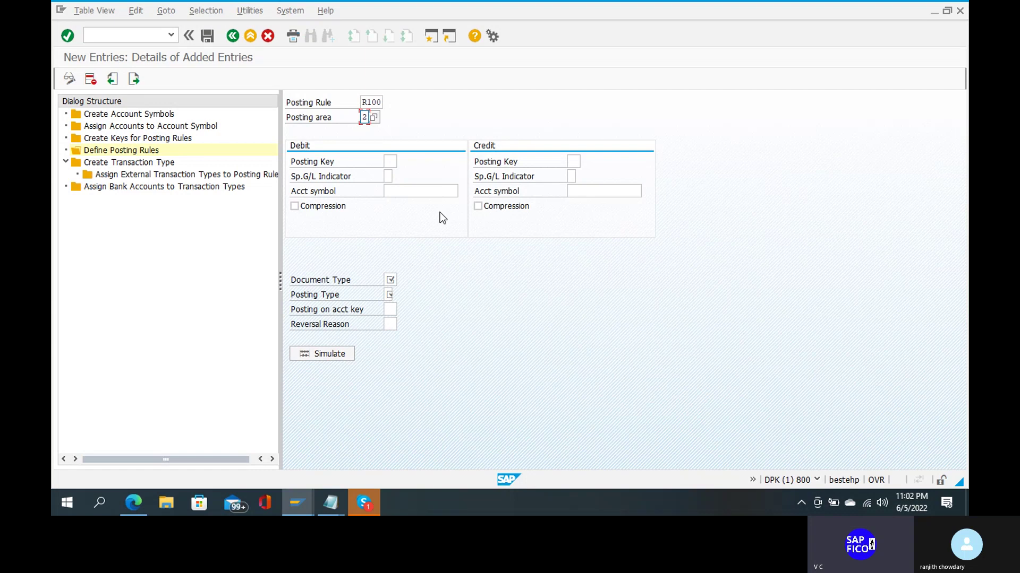
Set the debit side of posting rule R100 to posting key 40 and account symbol R100.
left_click(390, 161)
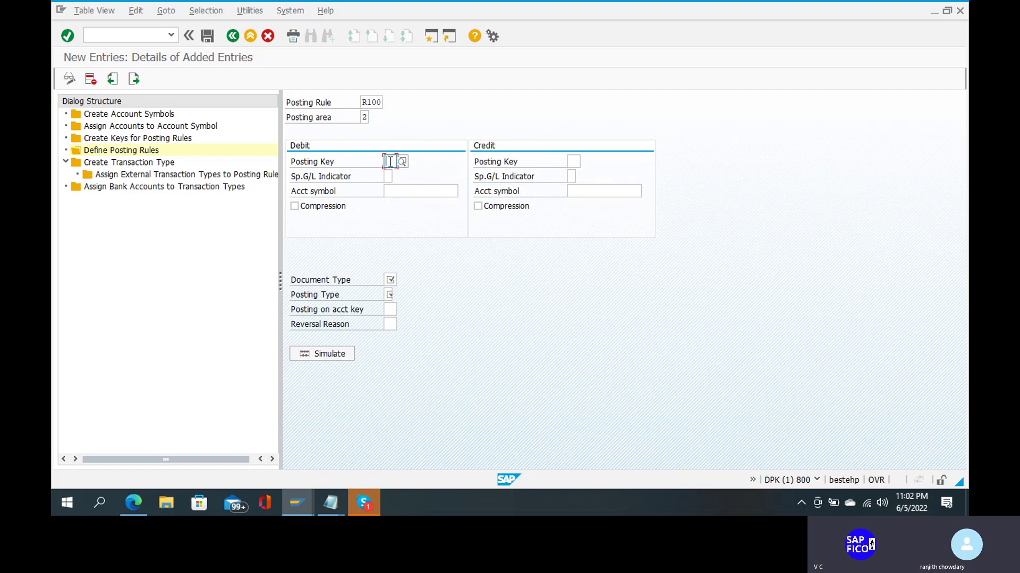
type("40")
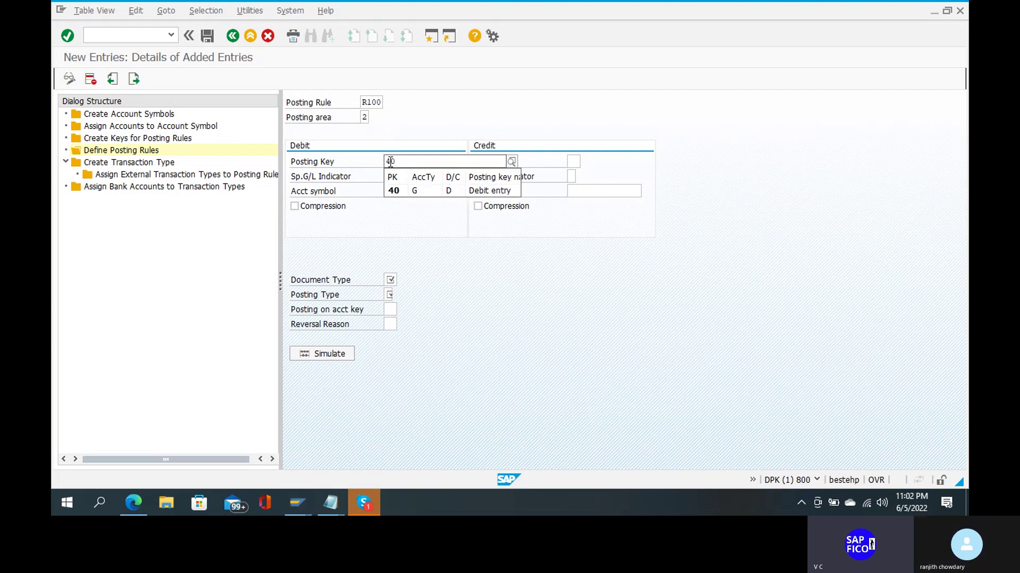
left_click(395, 190)
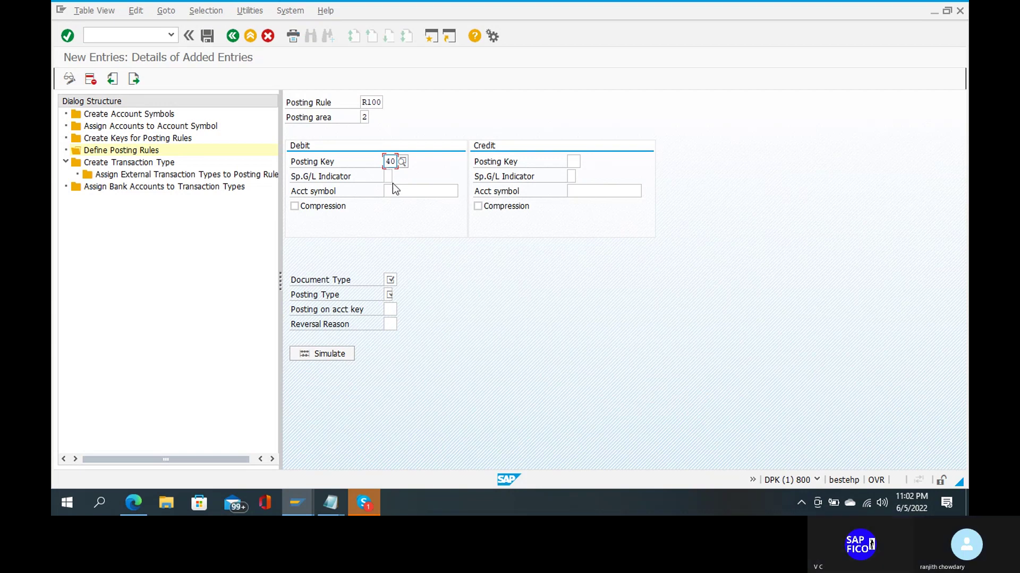
left_click(396, 189)
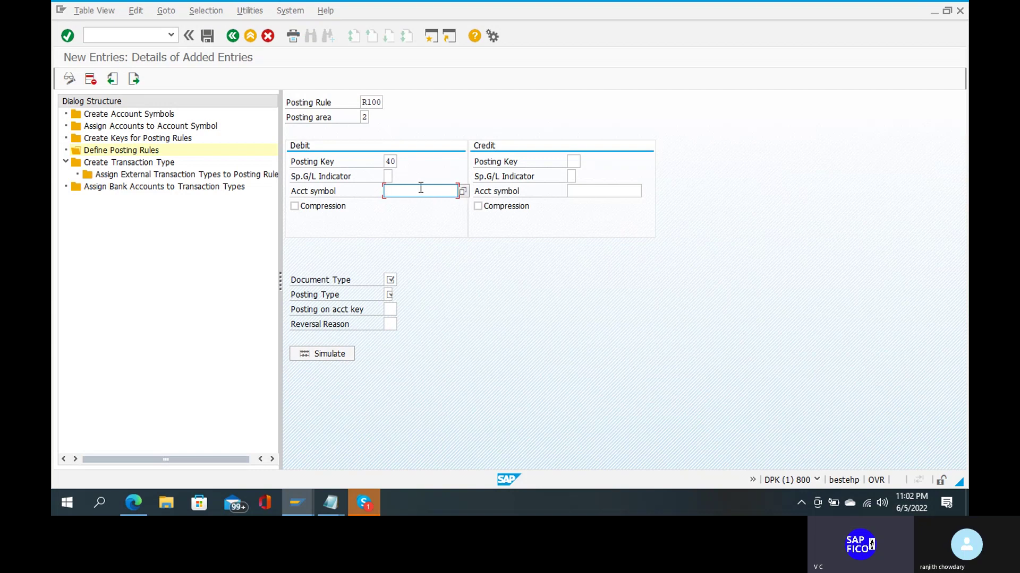
type("R100")
Set the document type of posting rule R100 to DZ, Customer payment.
key("Tab")
key("Tab")
key("Tab")
key("Tab")
key("Tab")
key("Tab")
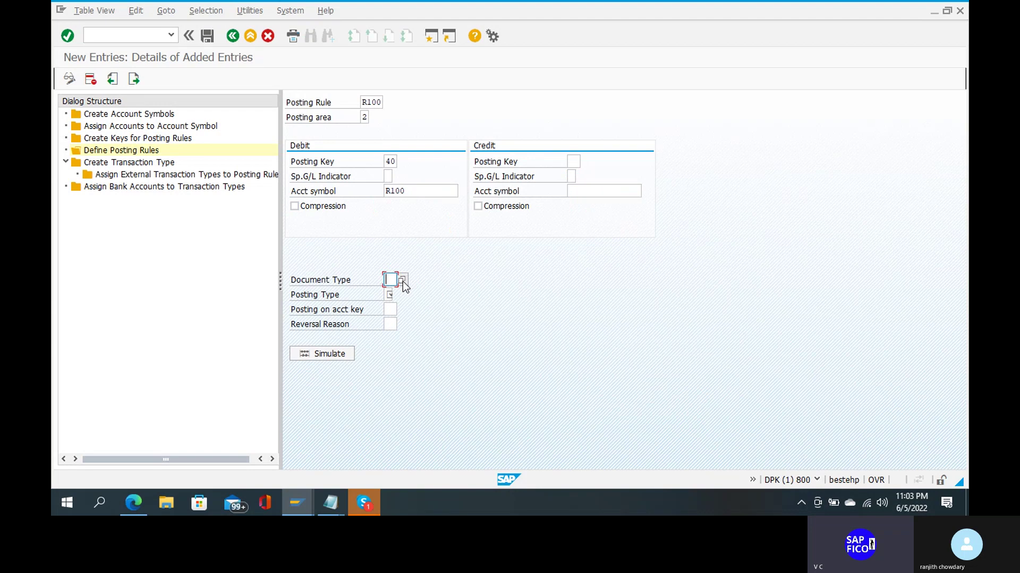
left_click(402, 280)
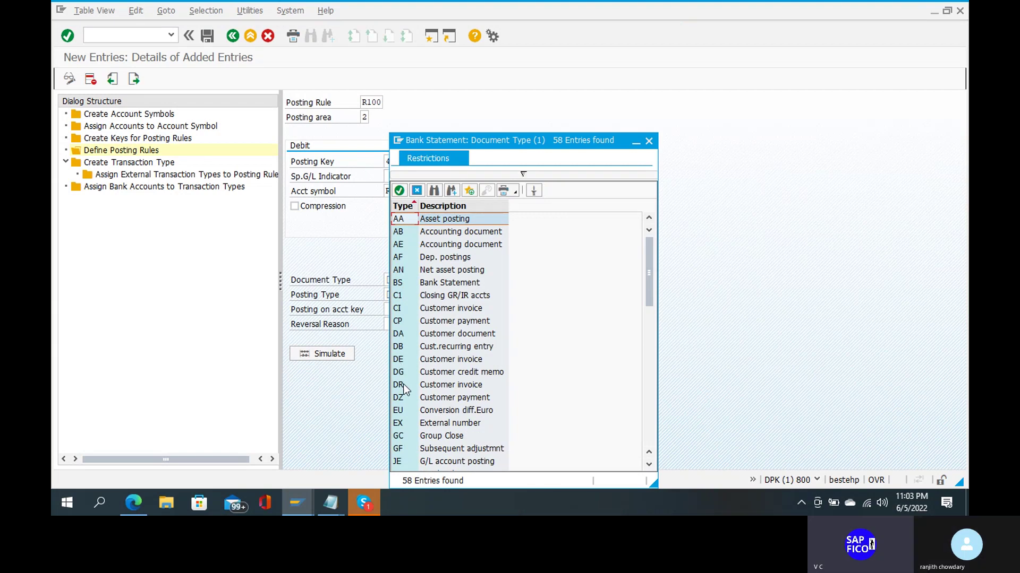
left_click(399, 402)
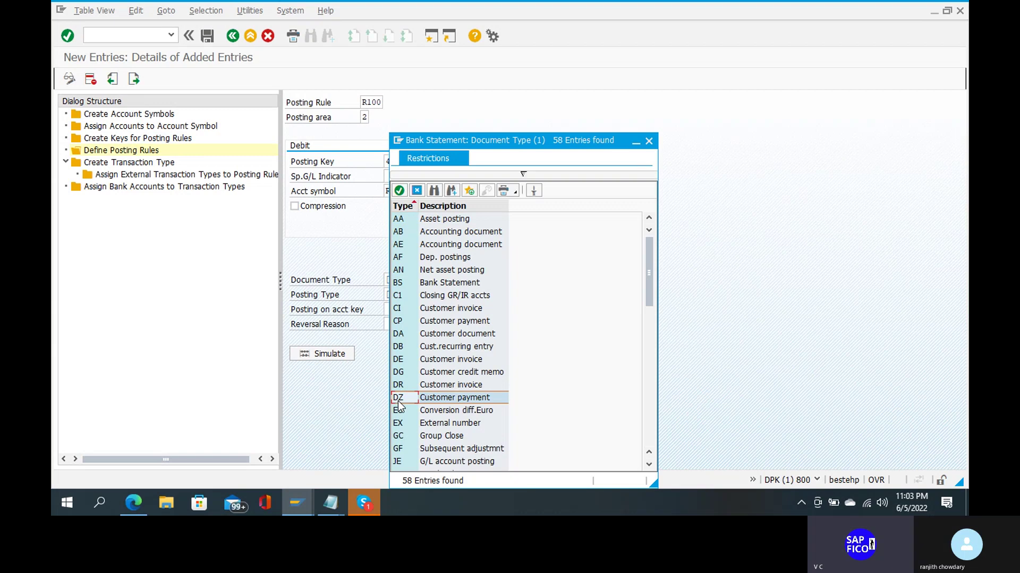
double_click(399, 402)
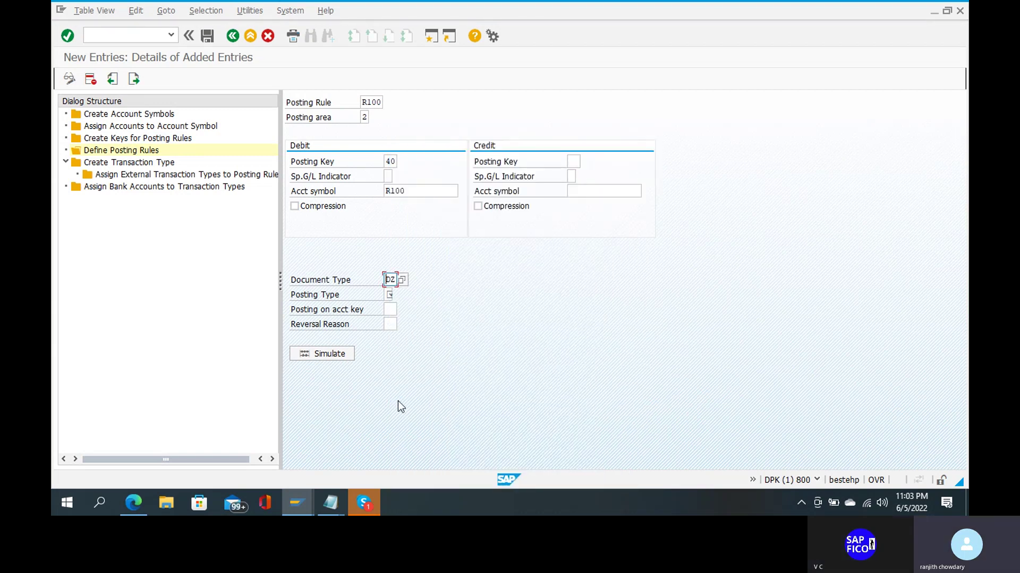
Set the posting type of rule R100 to 8, Clear cred.subl.acct.
key("Tab")
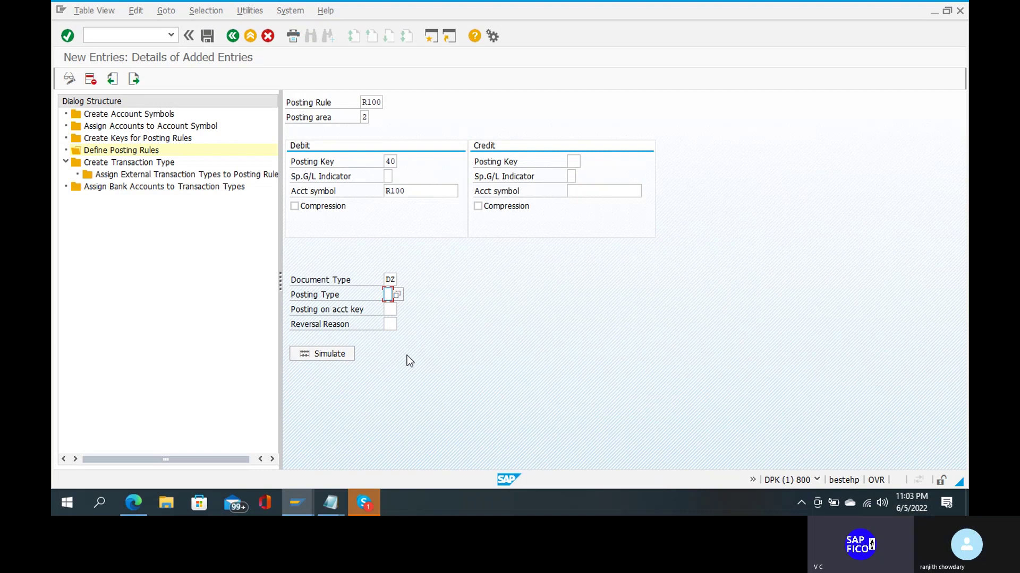
left_click(397, 294)
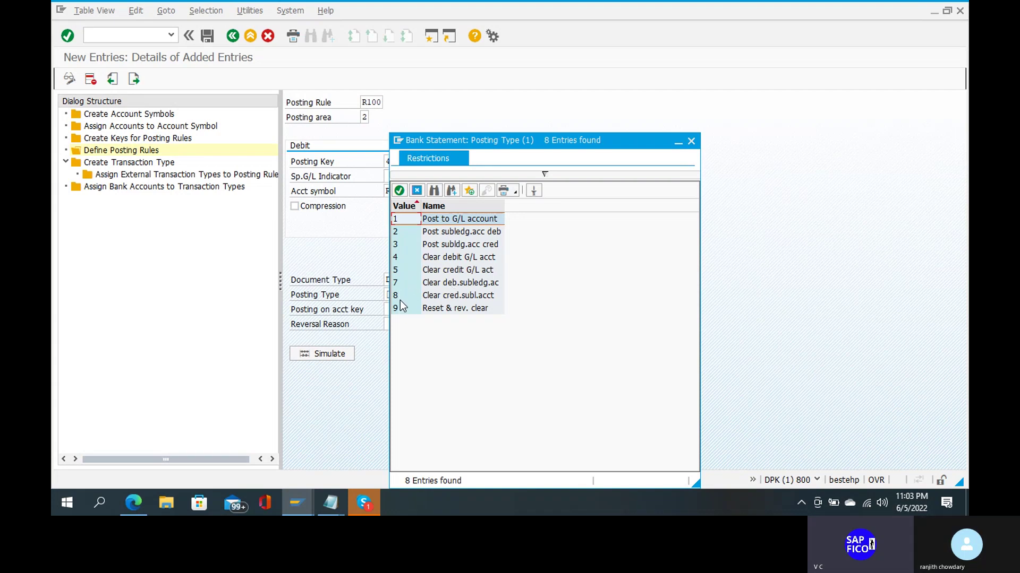
left_click(400, 294)
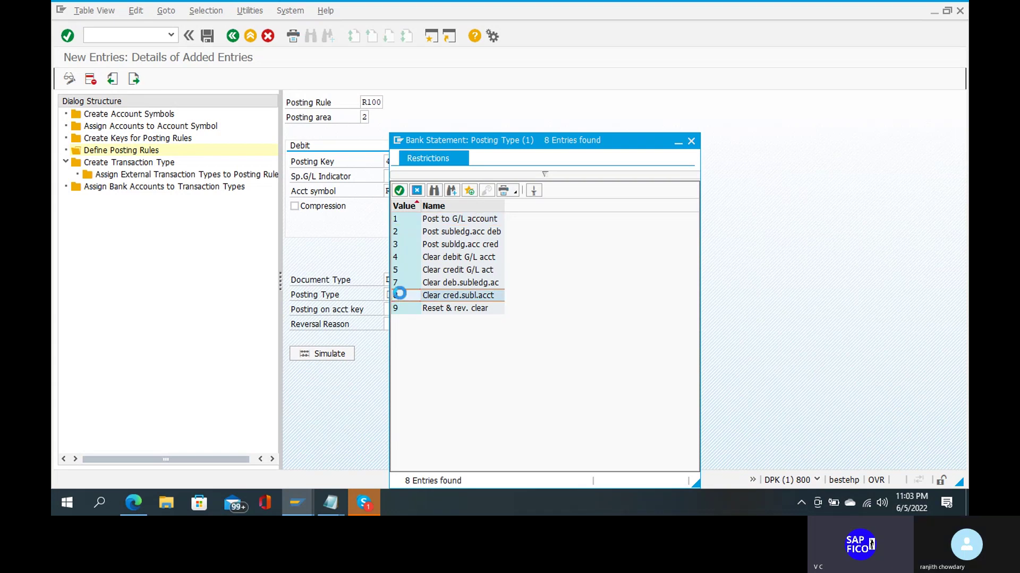
double_click(399, 294)
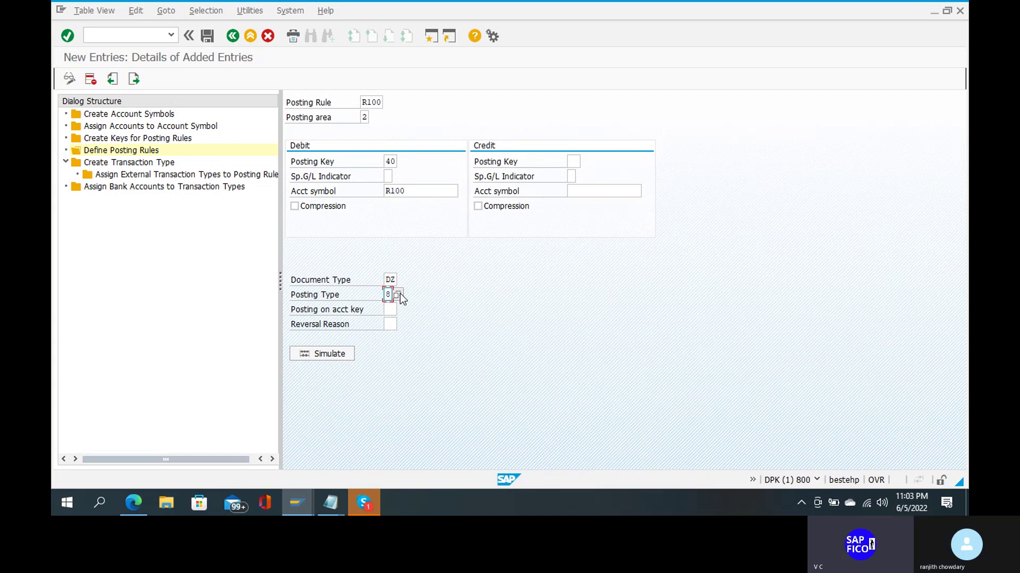
Save the definition of posting rule R100 and accept the customizing request.
left_click(209, 34)
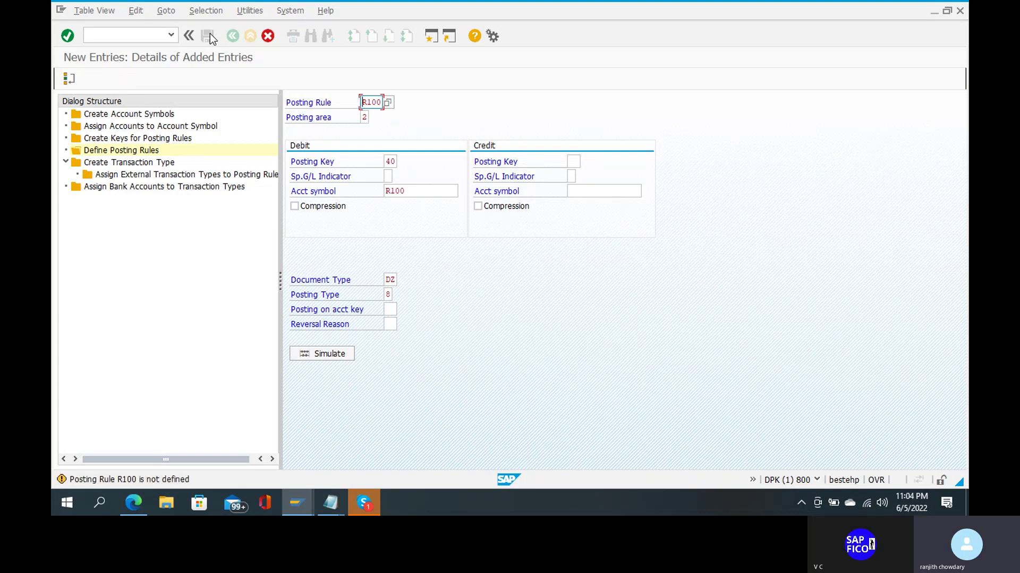
left_click(209, 33)
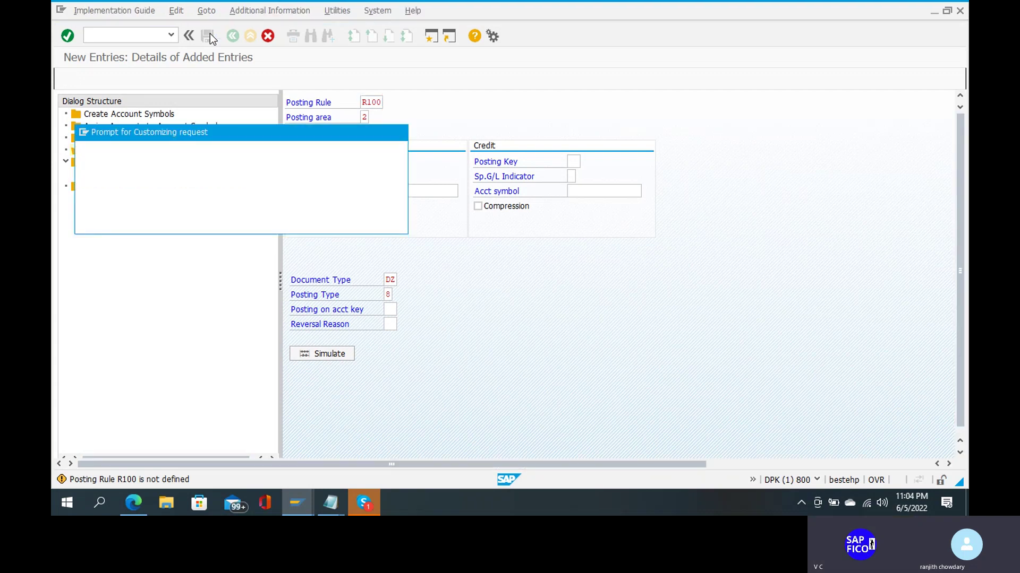
key("Return")
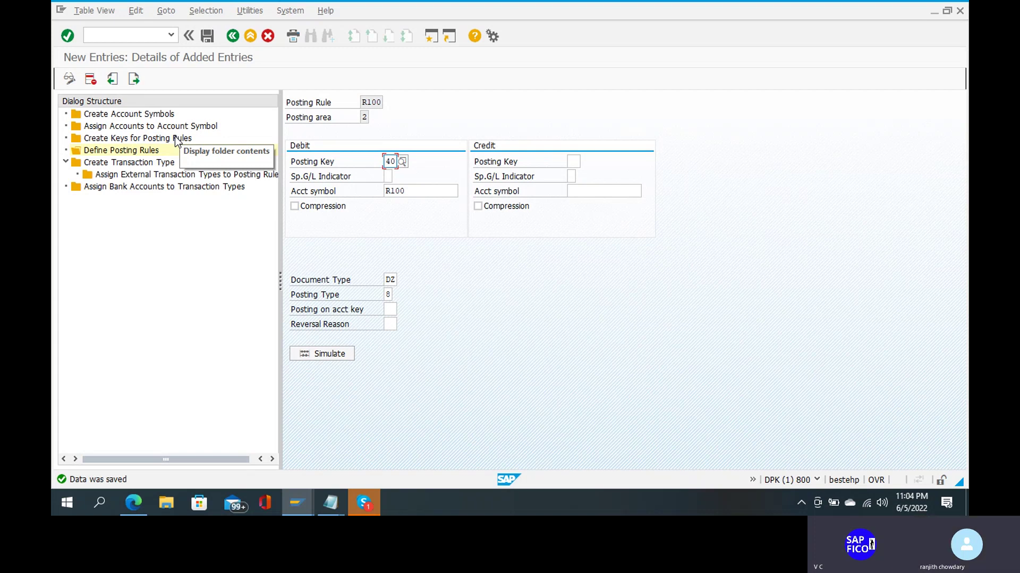
Go to the keys for posting rules and start new entries with posting rule key R100.
left_click(144, 139)
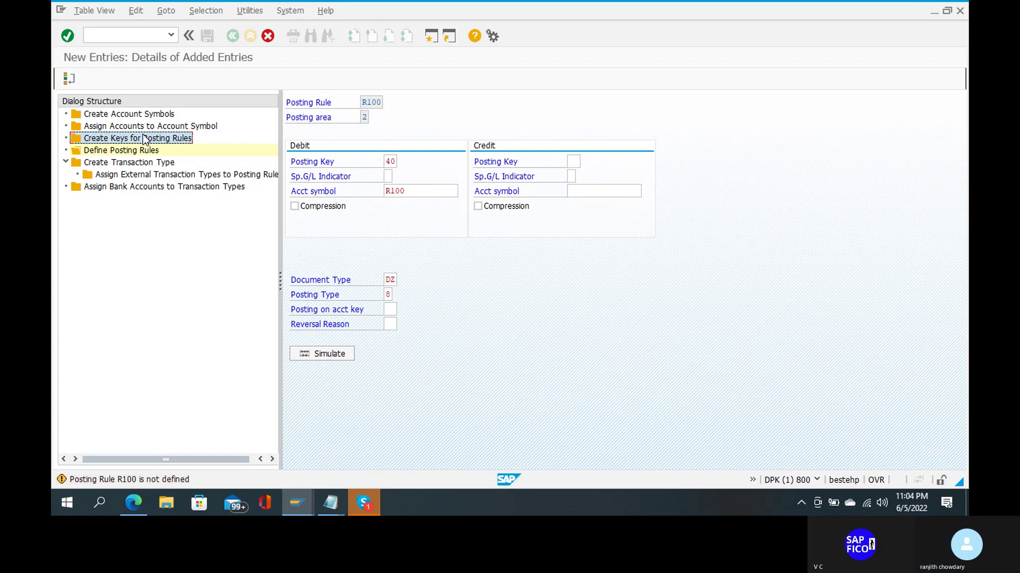
left_click(145, 138)
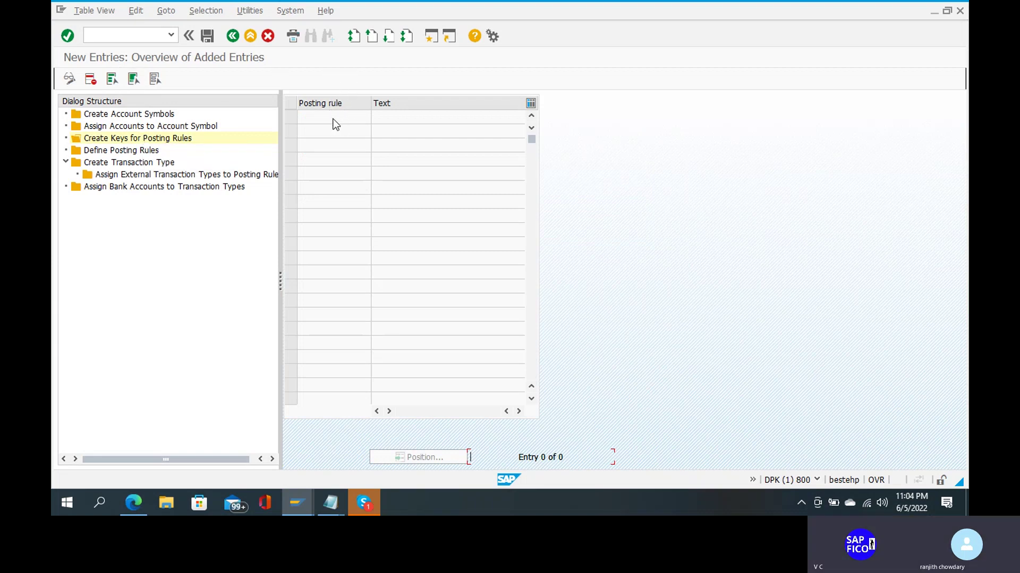
double_click(168, 139)
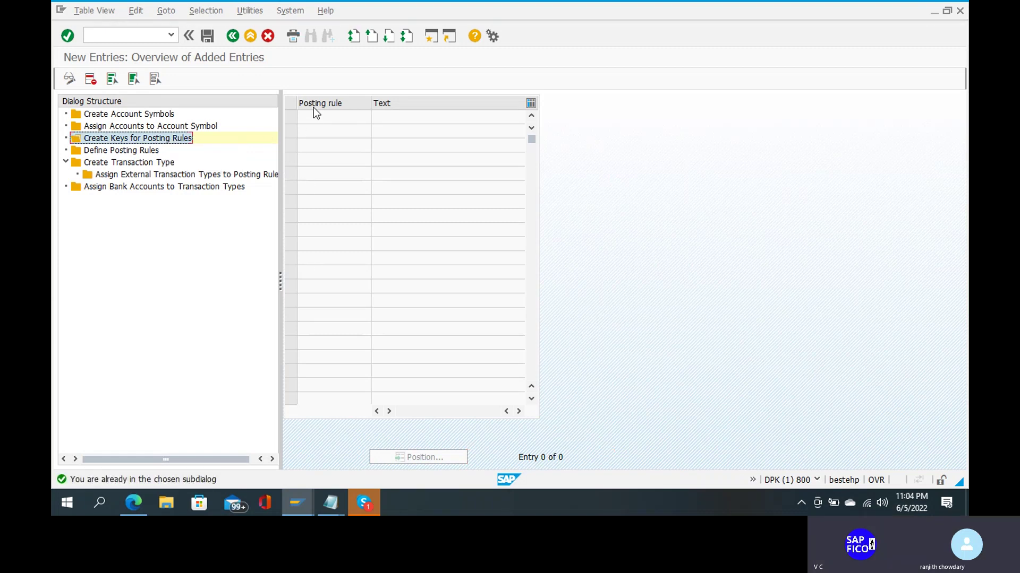
key("ctrl+slash")
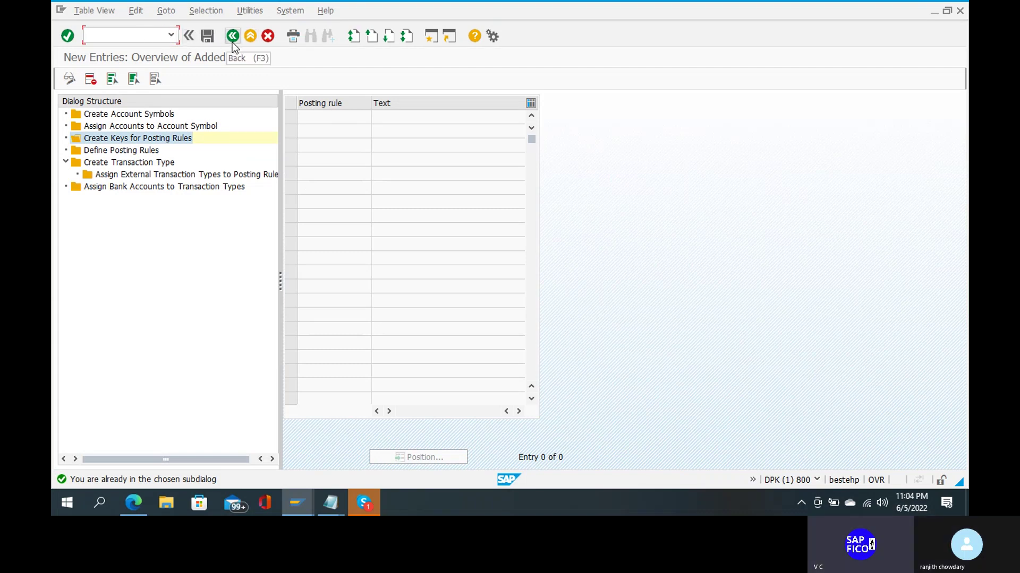
left_click(269, 41)
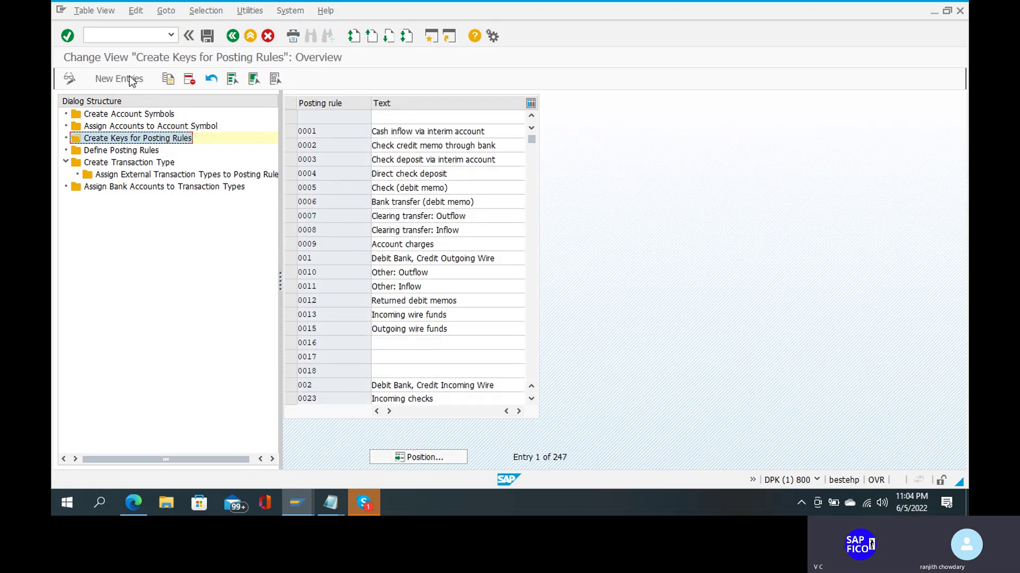
left_click(133, 80)
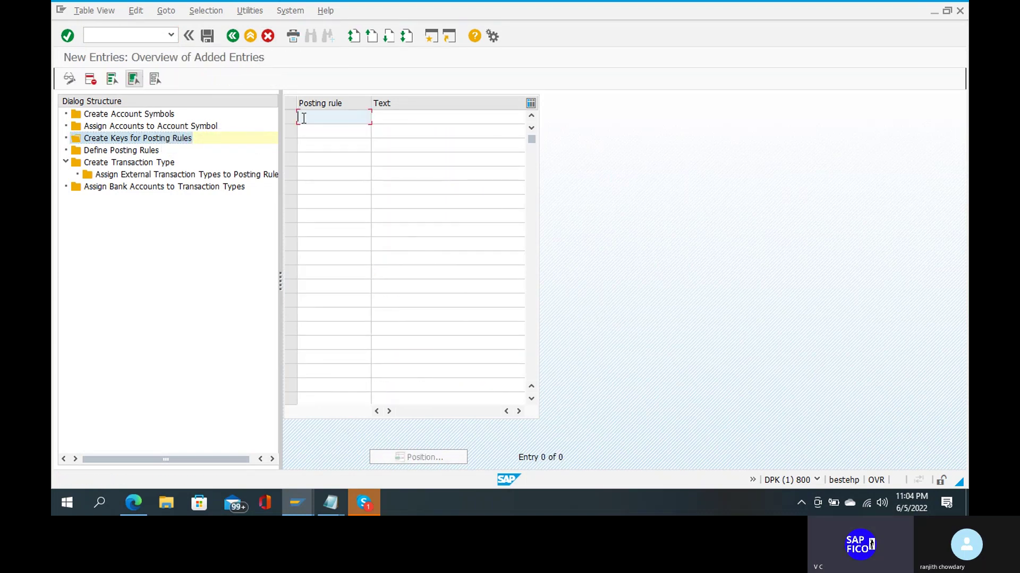
type("R")
key("Down")
key("Return")
key("Tab")
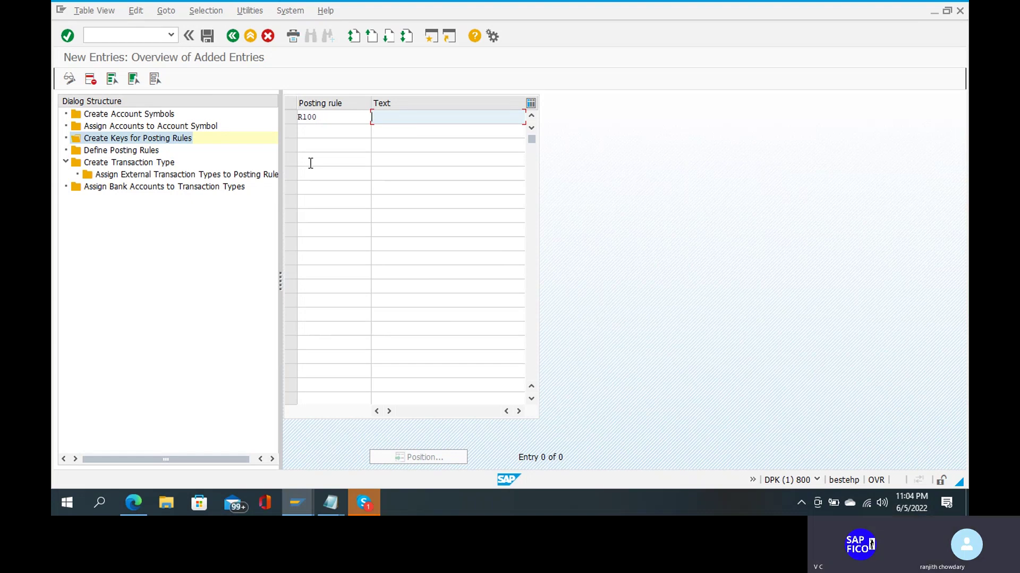
Enter the text "dr main bank ac and cr cust a/c" for posting rule key R100.
type("DR")
key("BackSpace")
key("BackSpace")
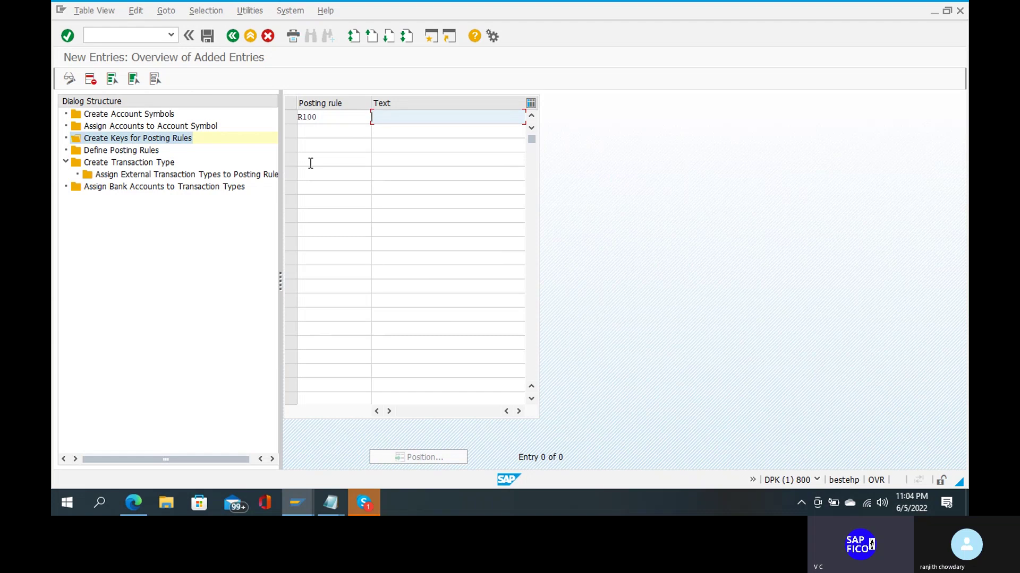
type("dr mani==")
key("BackSpace")
key("BackSpace")
key("BackSpace")
key("BackSpace")
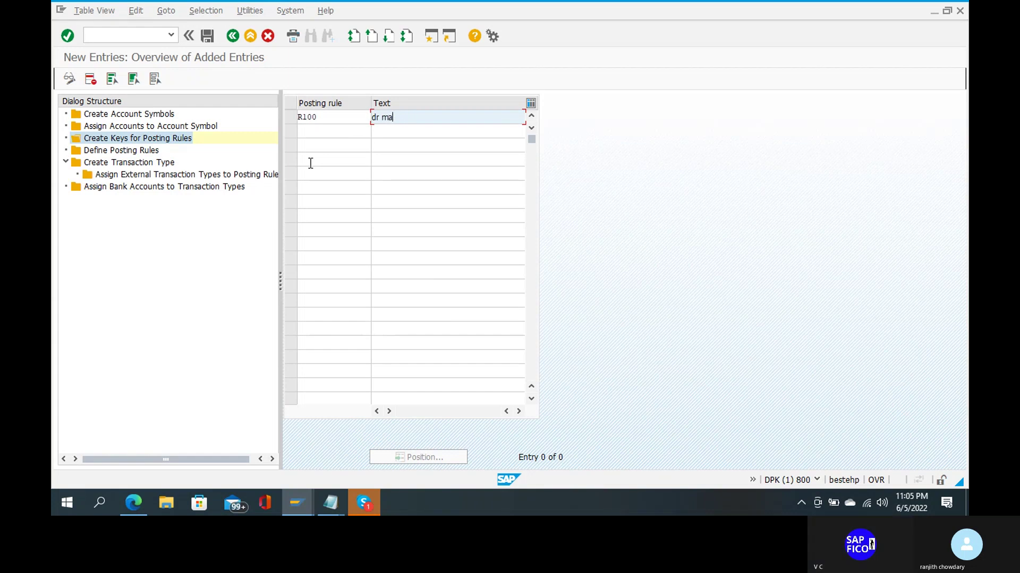
type("in b")
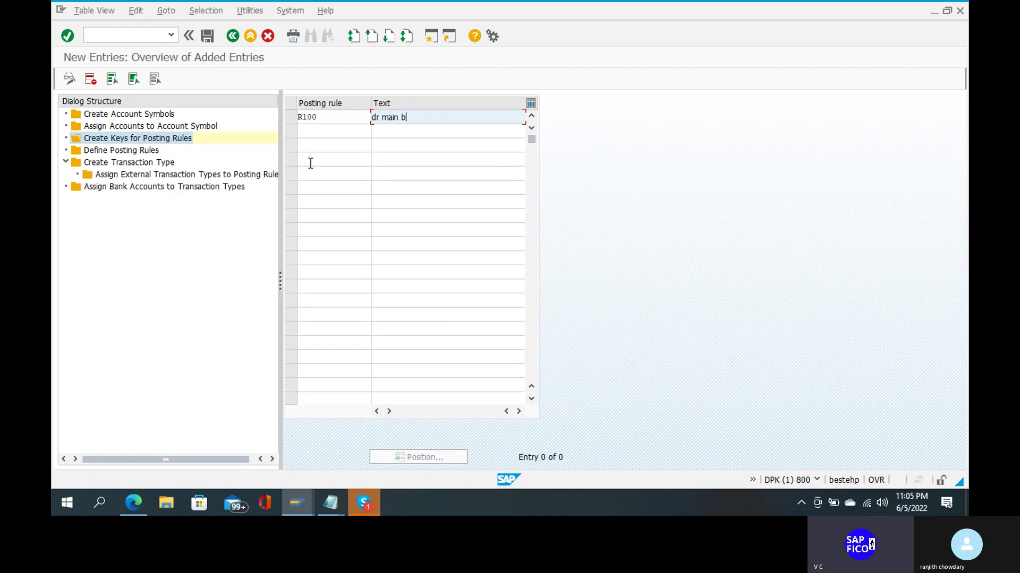
type("anka/c and cr cust a/c")
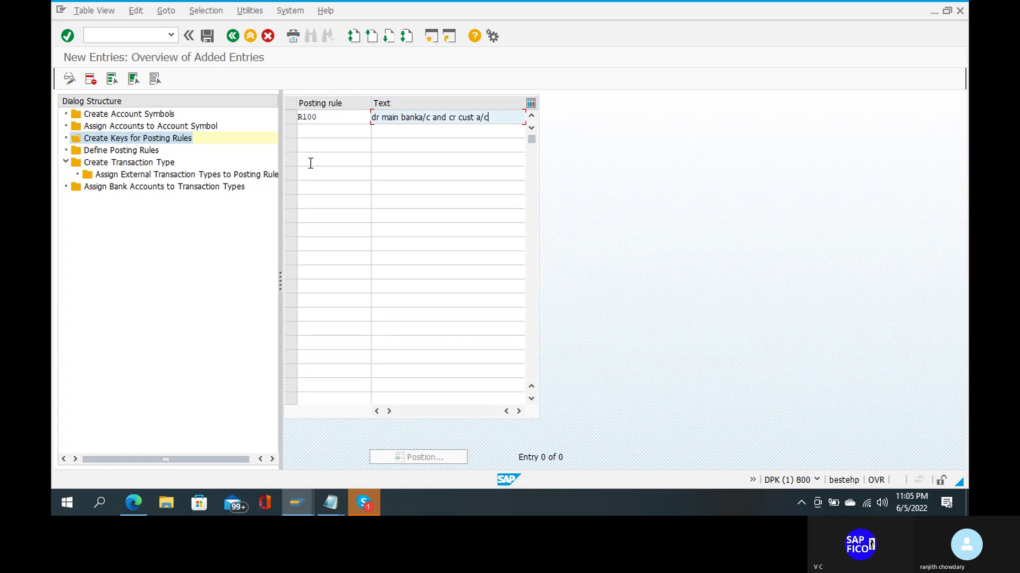
left_click(420, 117)
key("Delete")
type("a")
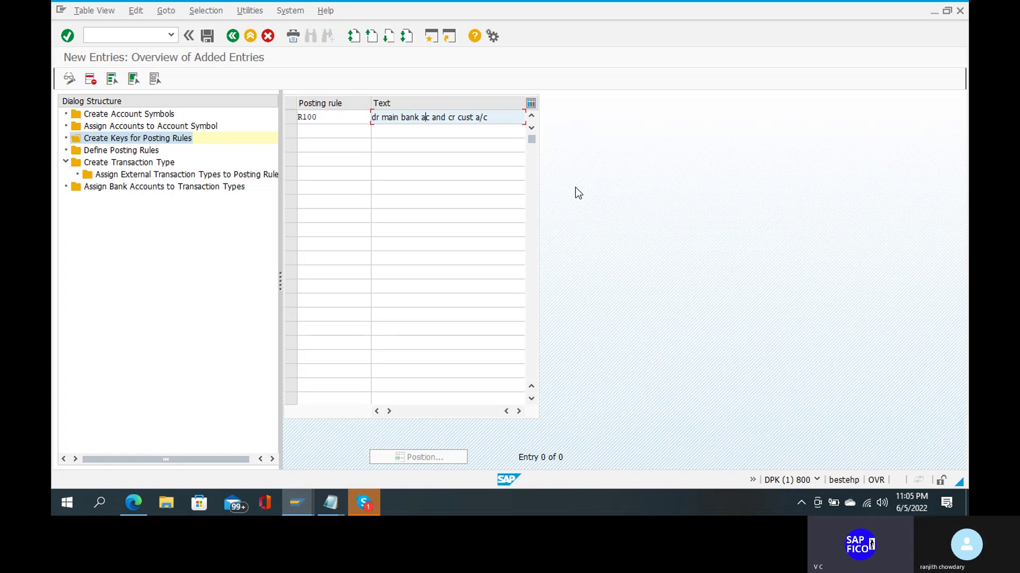
Add posting rule key r200 with the text "dr outgoing bank and cr main bank a/c".
left_click(314, 135)
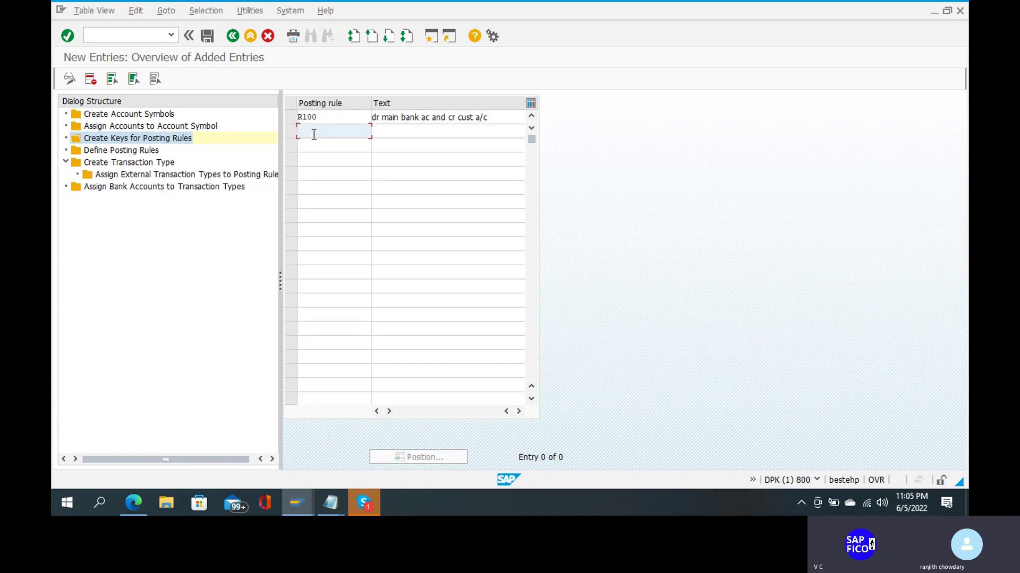
type("r200")
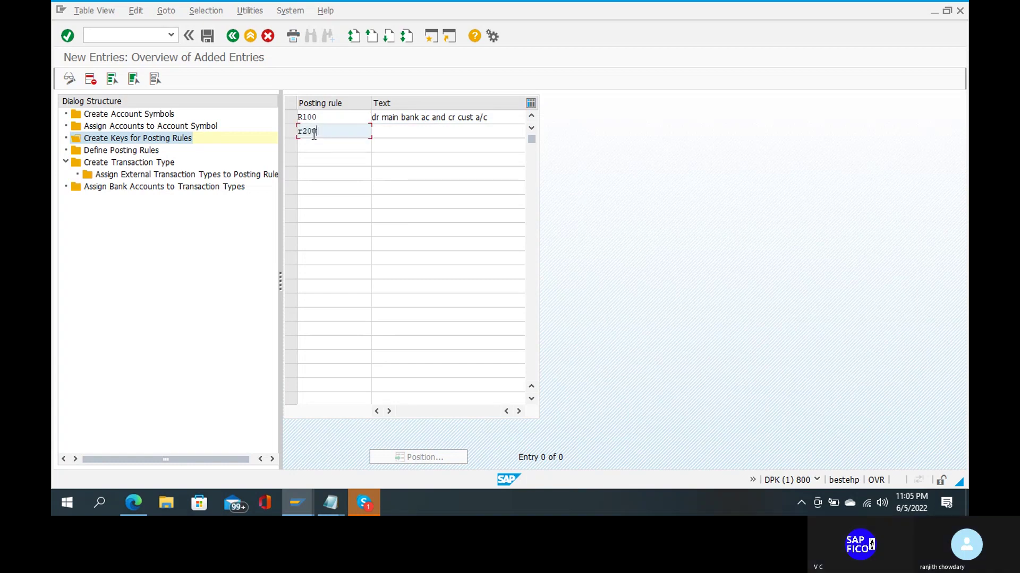
key("Tab")
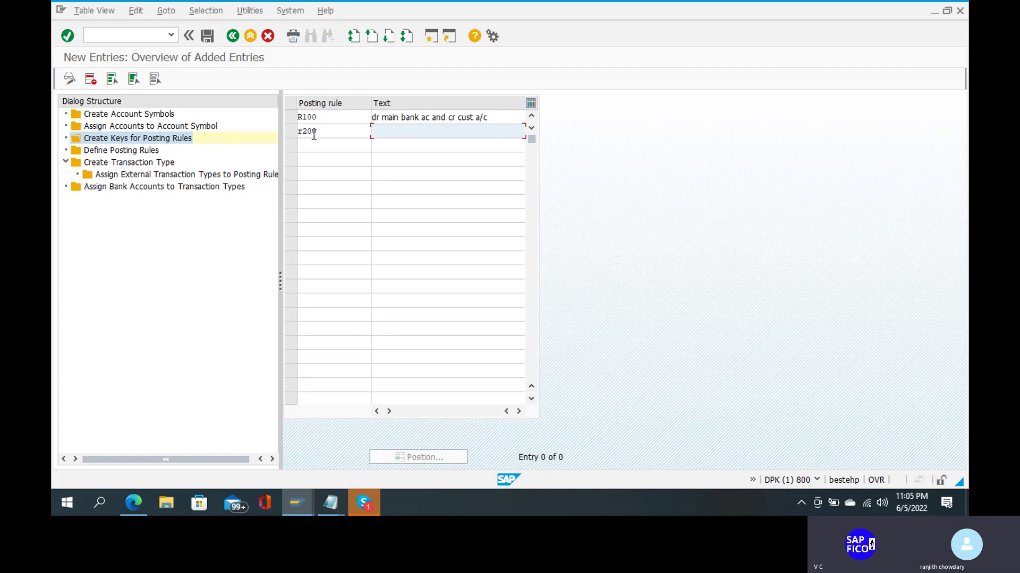
type("d")
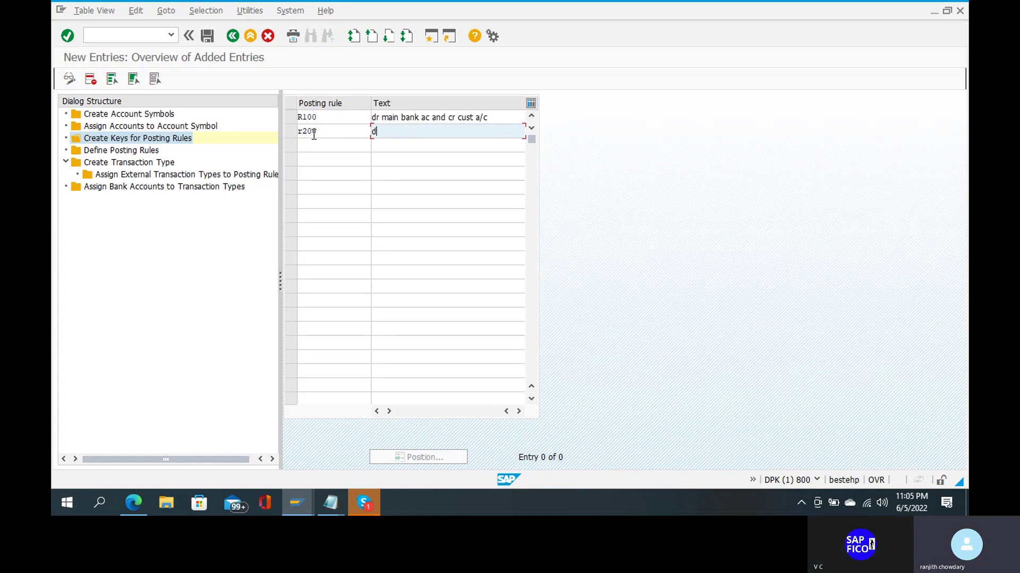
type("r o")
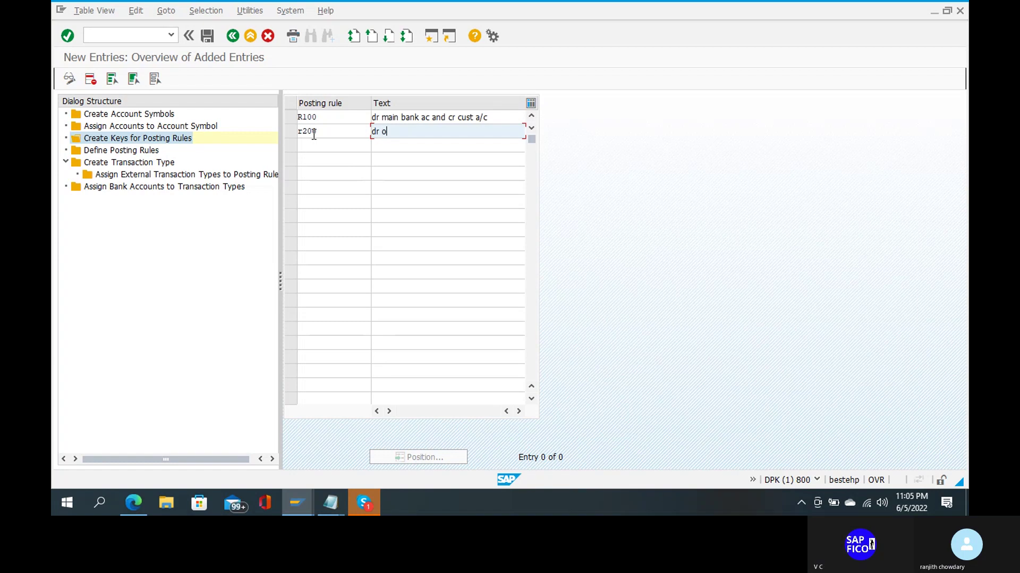
type("utgoing bank and cr")
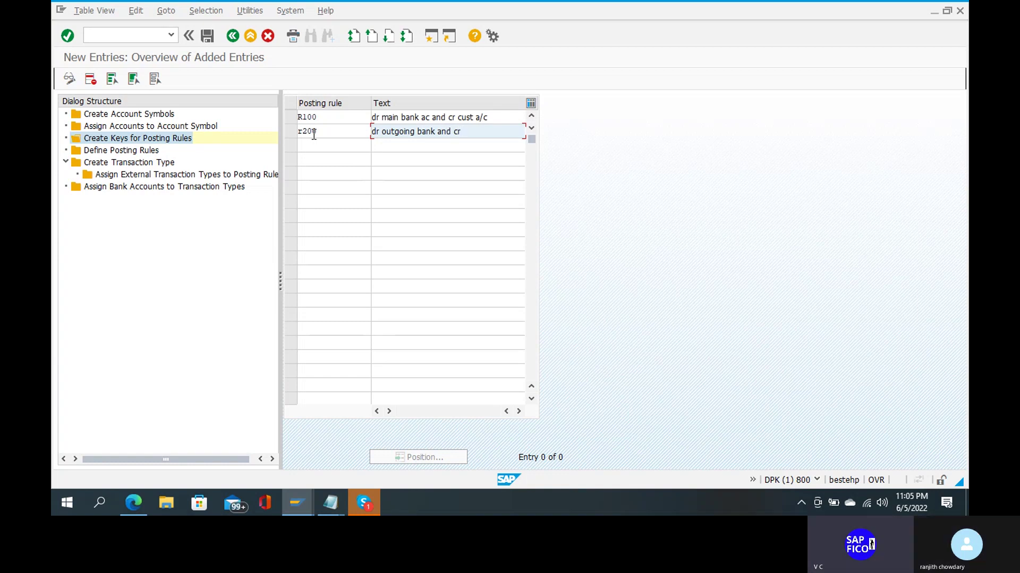
type(" main bank")
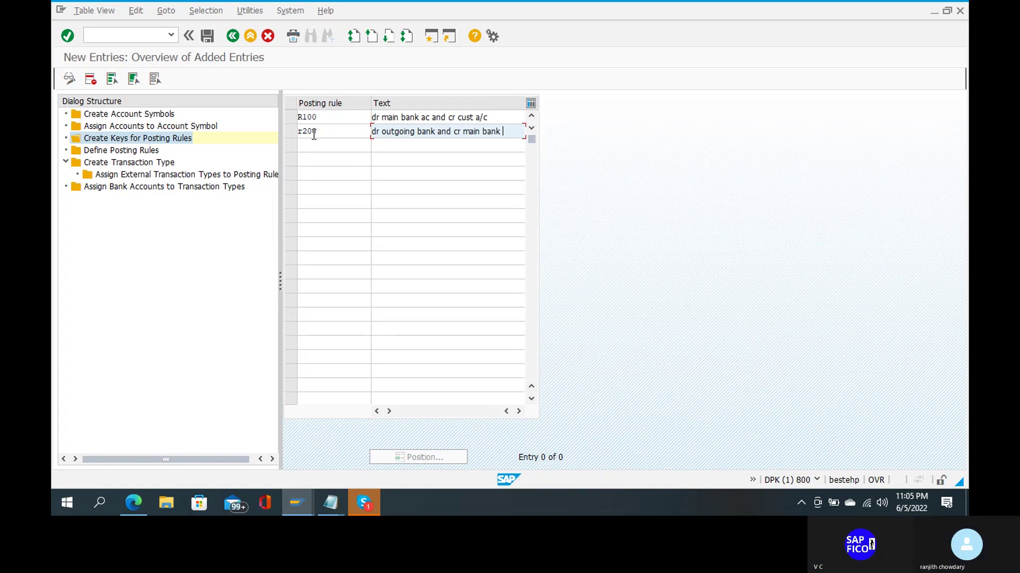
type(" a/c")
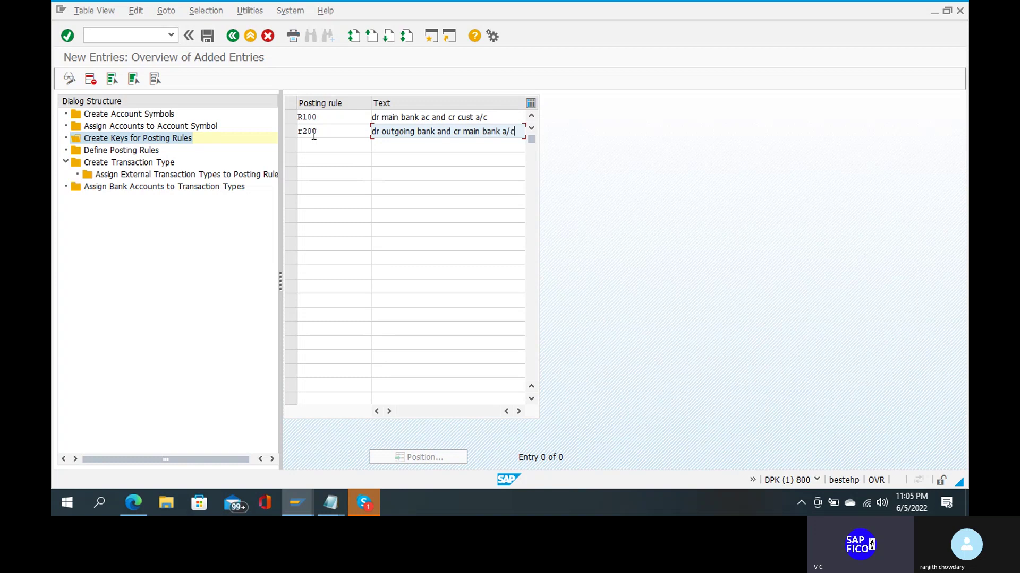
key("Down")
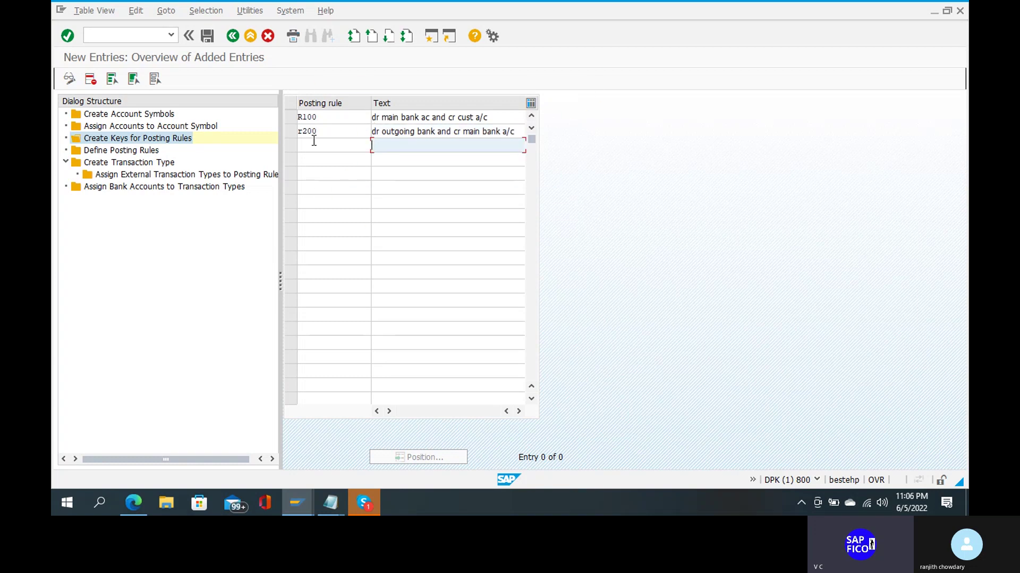
Add posting rule key R300 with the text "DR BANK AND CR MAIN BANK A/C".
left_click(314, 140)
type("R300")
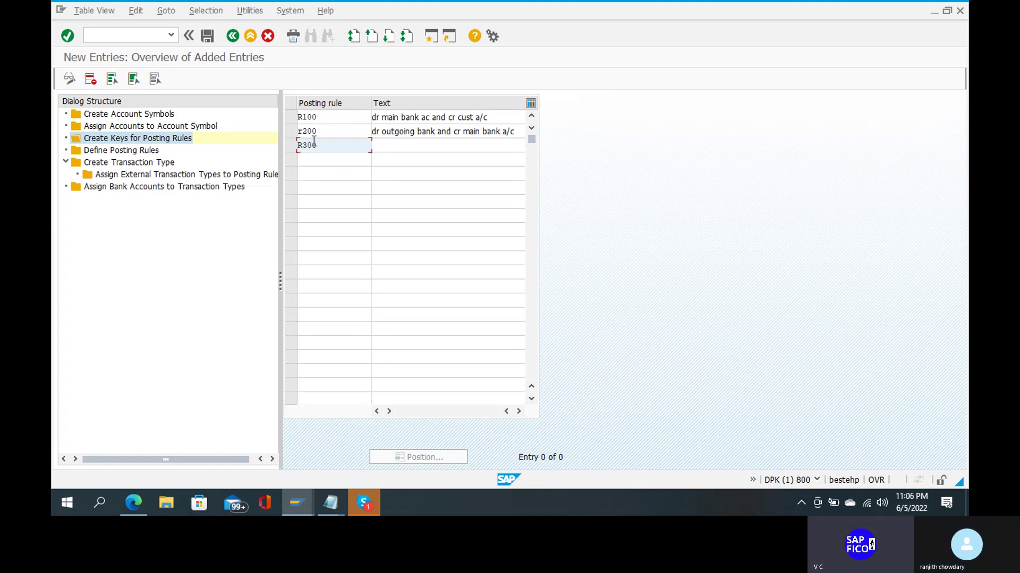
left_click(369, 149)
type("DR BANJ")
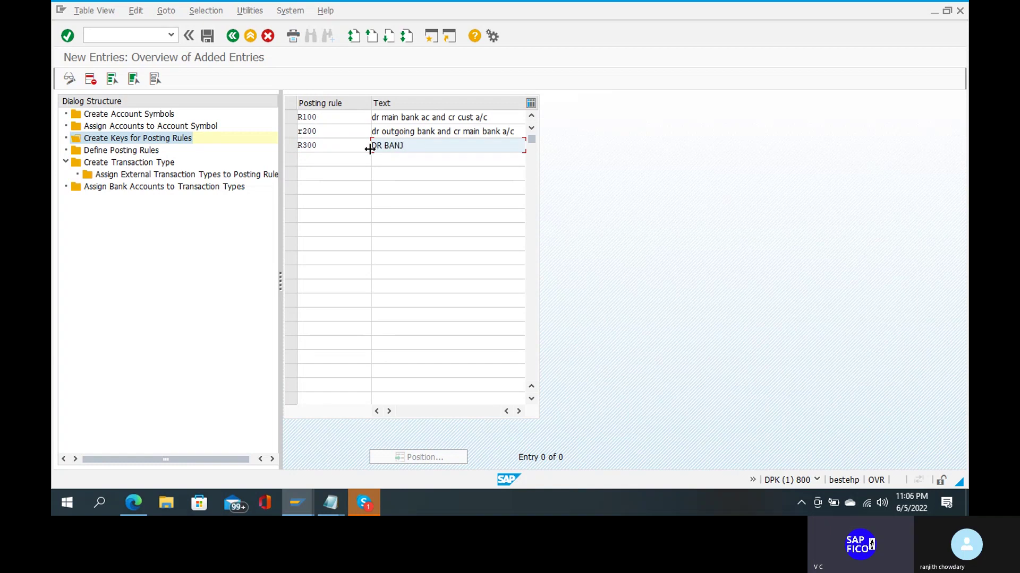
key("BackSpace")
type("K A")
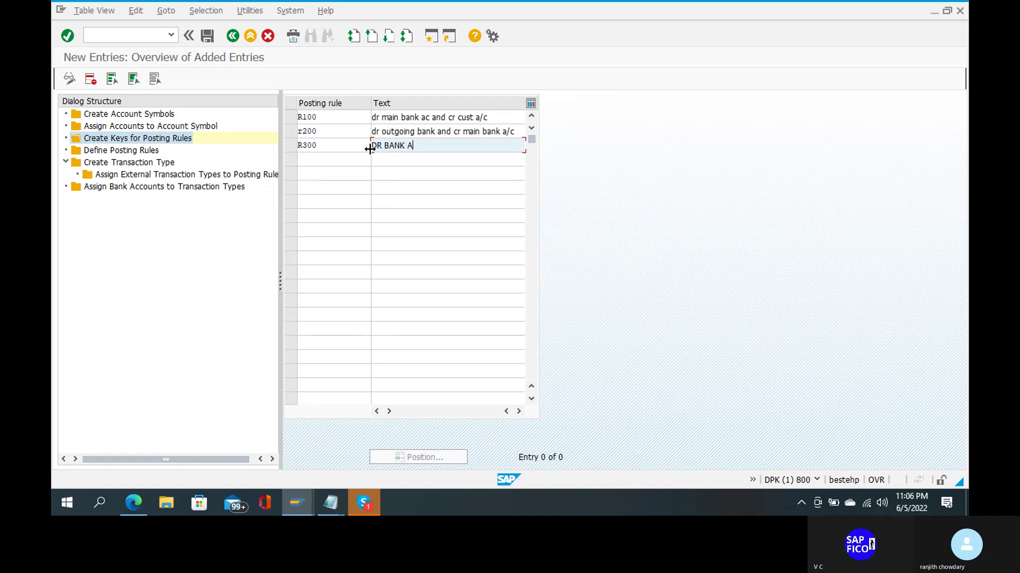
type("ND CR MANI")
key("BackSpace")
key("BackSpace")
type("AIN BANK AC")
key("BackSpace")
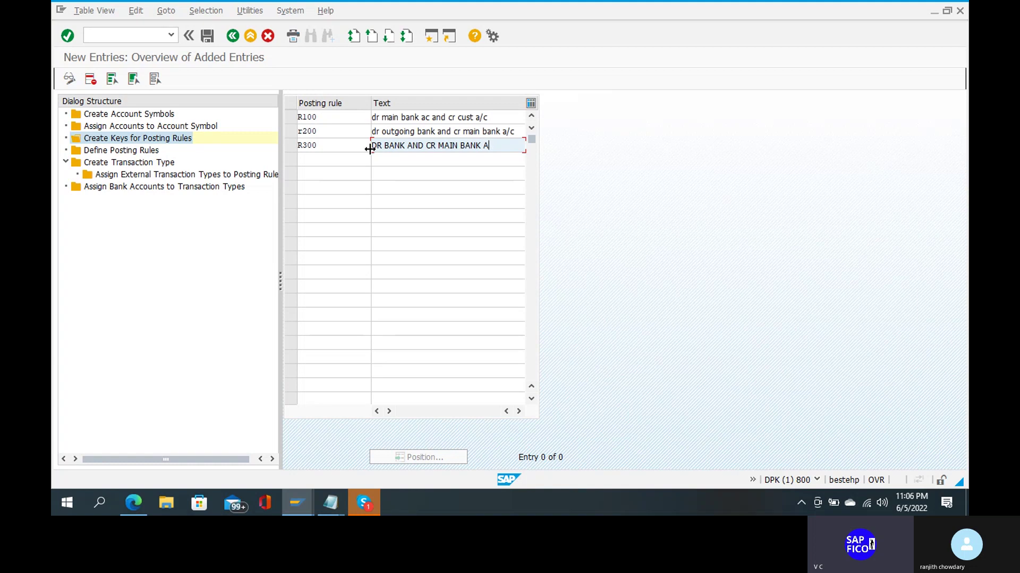
type("/C")
Re-enter the second posting rule key in uppercase as R200.
left_click(337, 129)
key("BackSpace")
key("BackSpace")
key("BackSpace")
key("BackSpace")
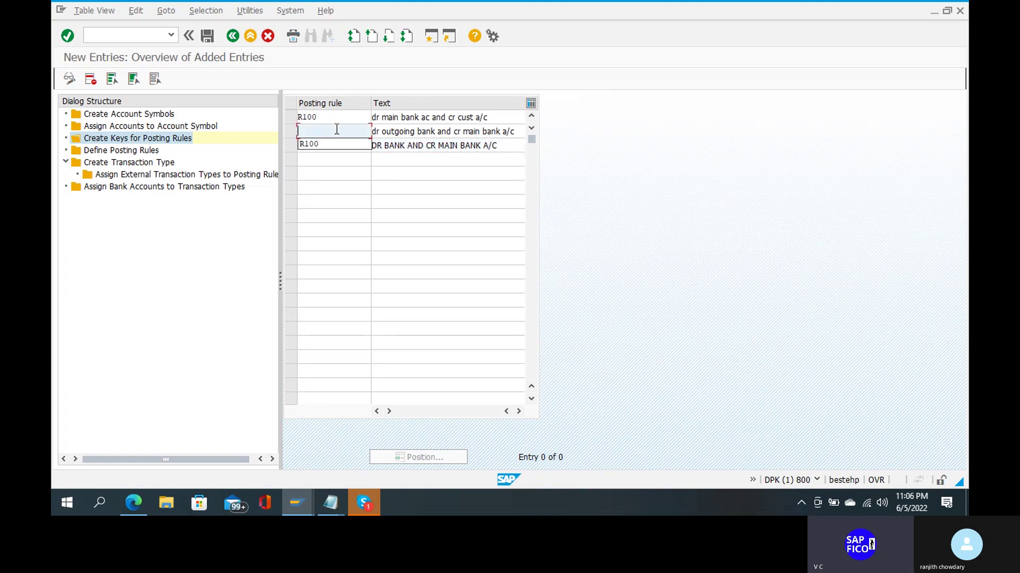
type("R200")
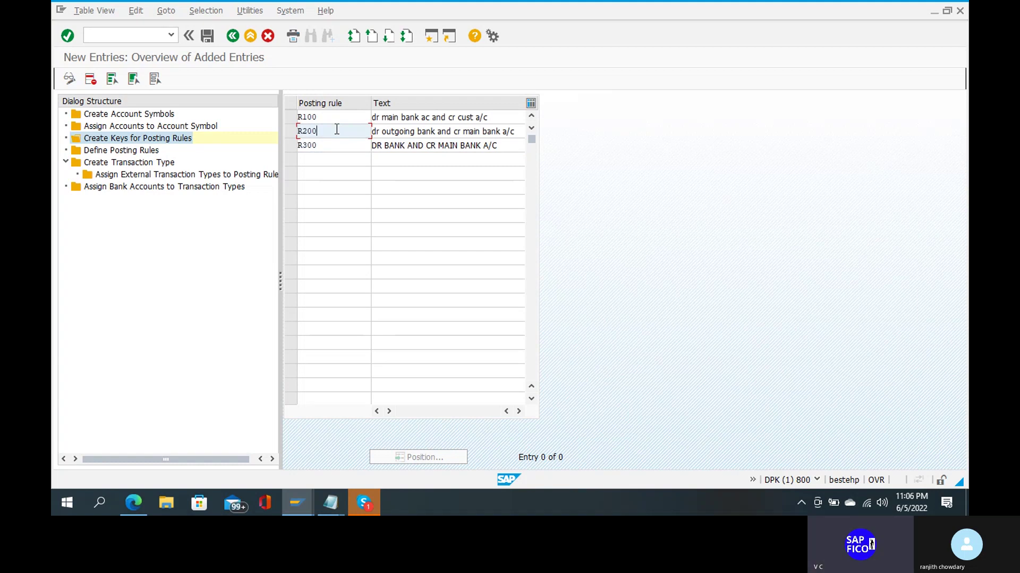
Add posting rule key R400 with the text "DR OTHR EXPENSES AND CR MAIN BANK A/".
key("Down")
key("Down")
type("R400")
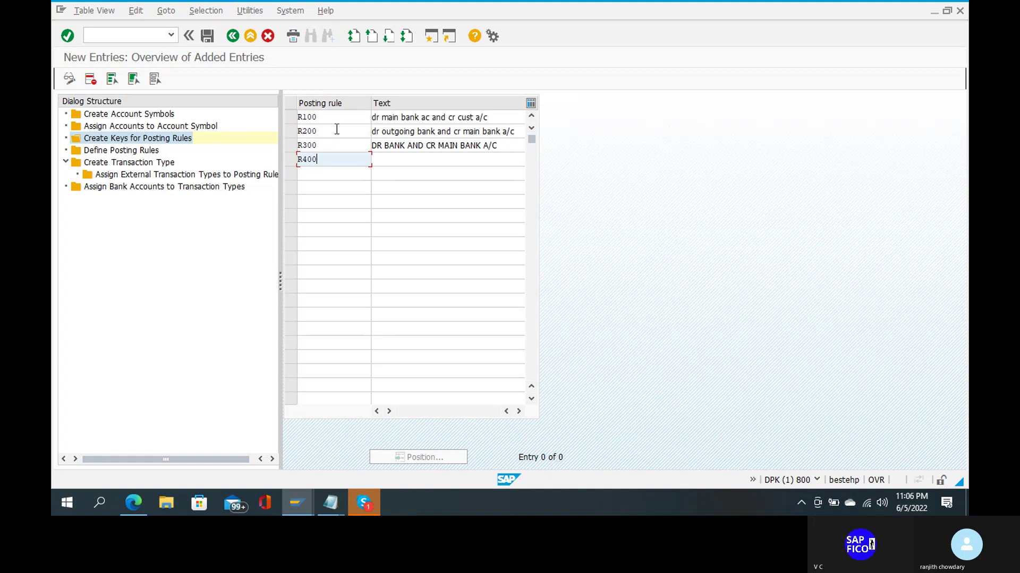
key("Tab")
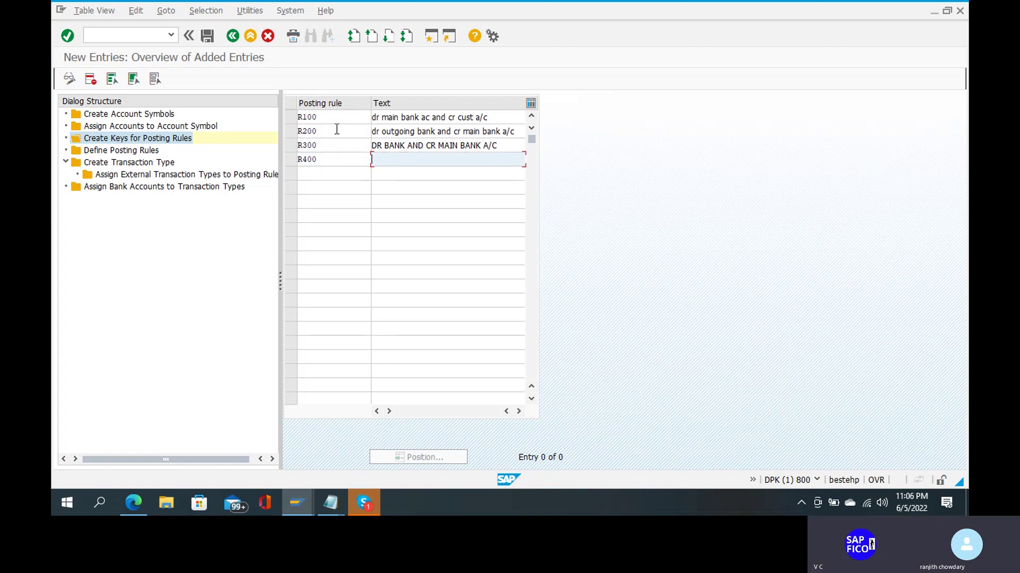
type("DR OTHR EXP")
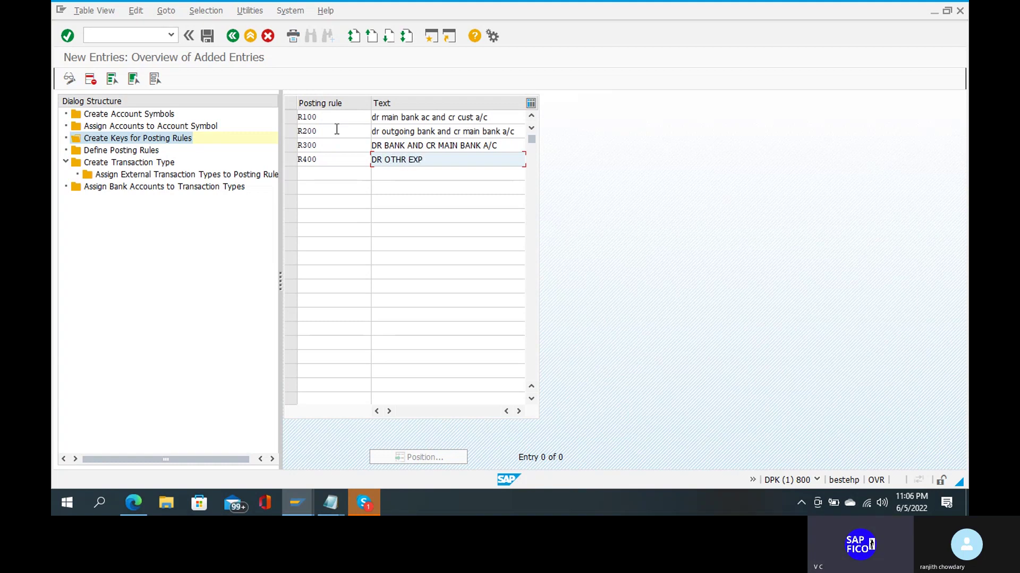
type("ENSSE")
key("BackSpace")
key("BackSpace")
type("ES ")
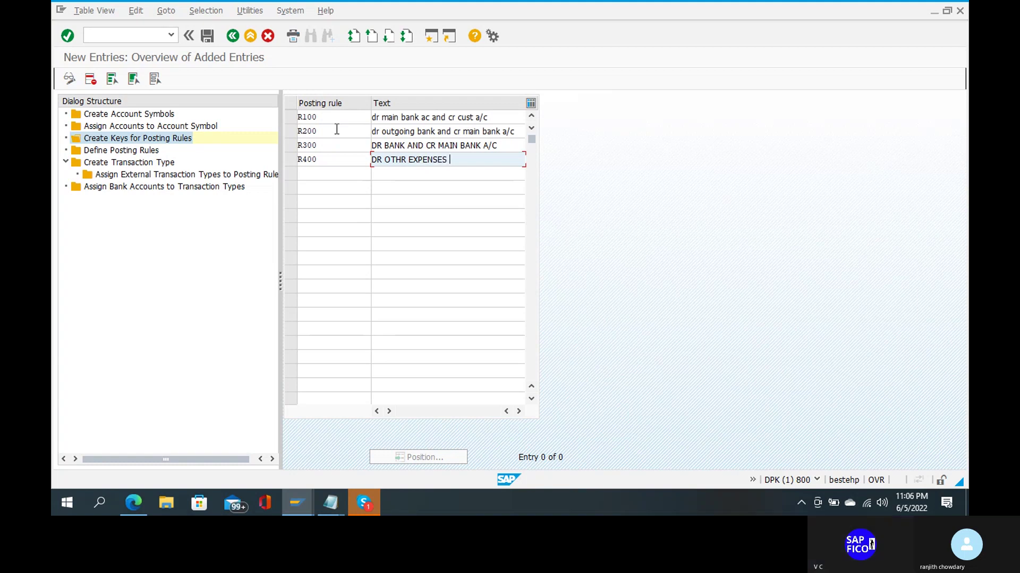
type("AND CR MAIN")
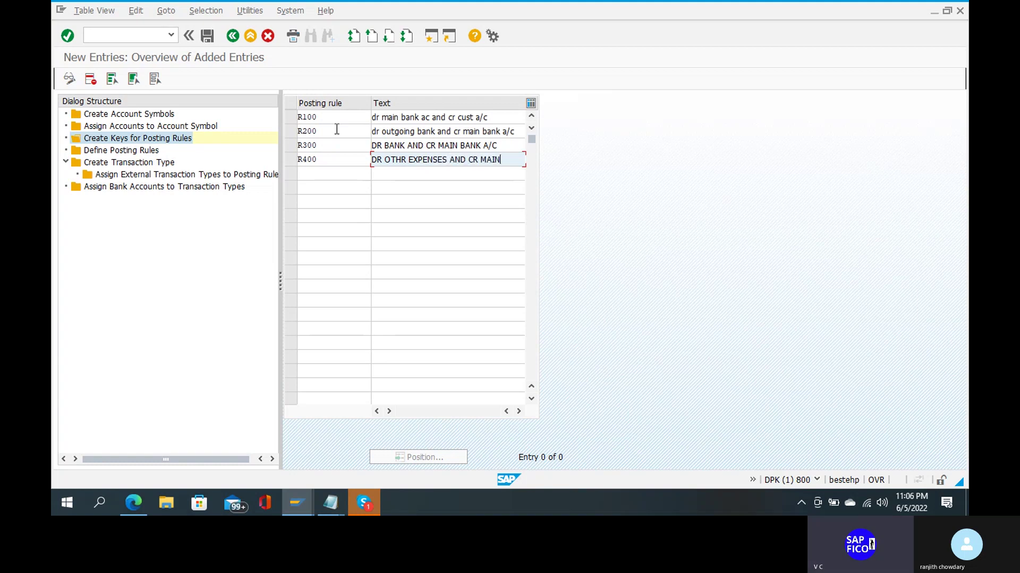
type(" BANK A.C")
key("BackSpace")
key("BackSpace")
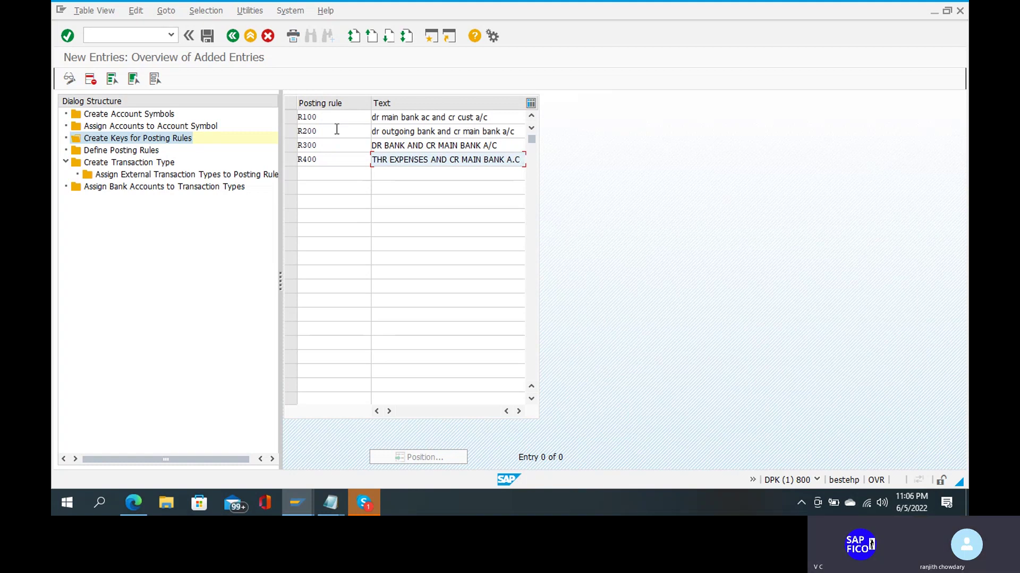
type("/")
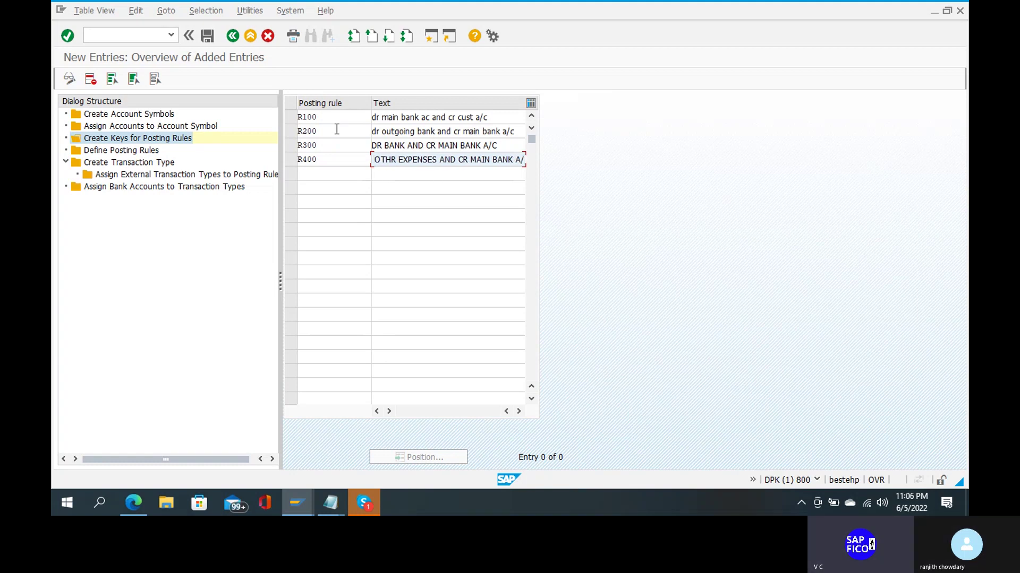
key("Down")
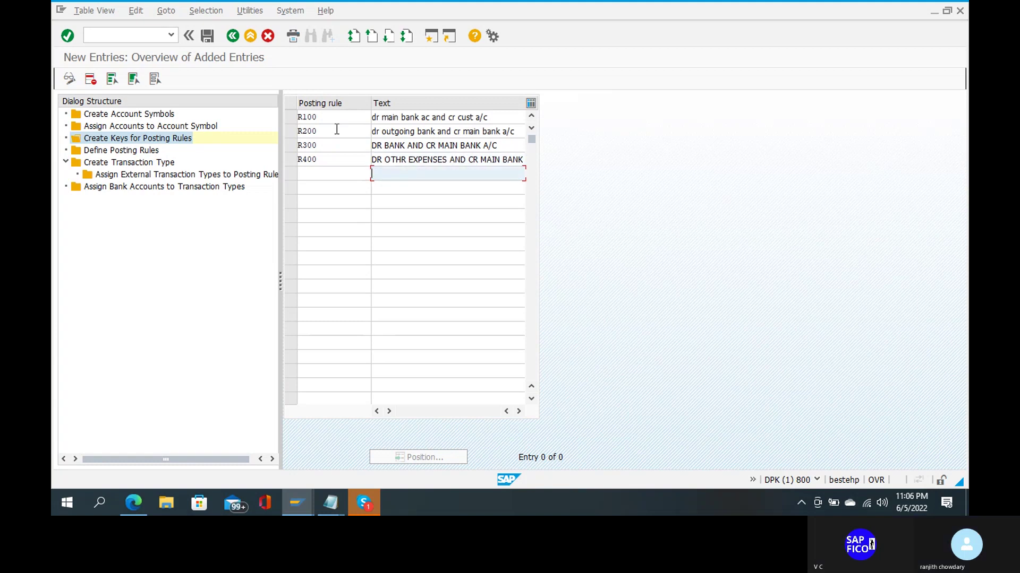
Add posting rule key R500 with the text "DR MAIN BANK AC AND CR INT RECIPT A/C".
left_click(322, 175)
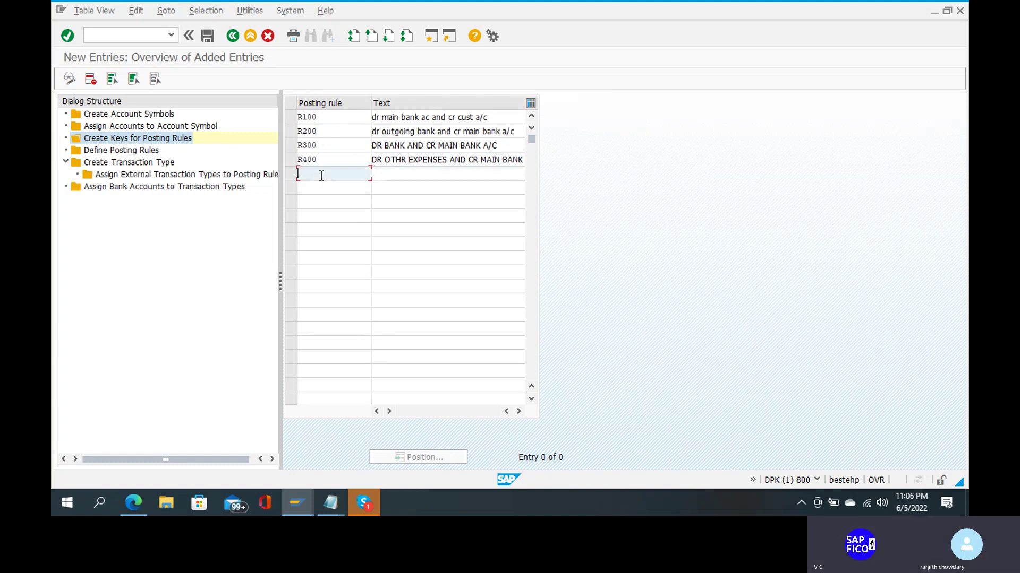
type("R50")
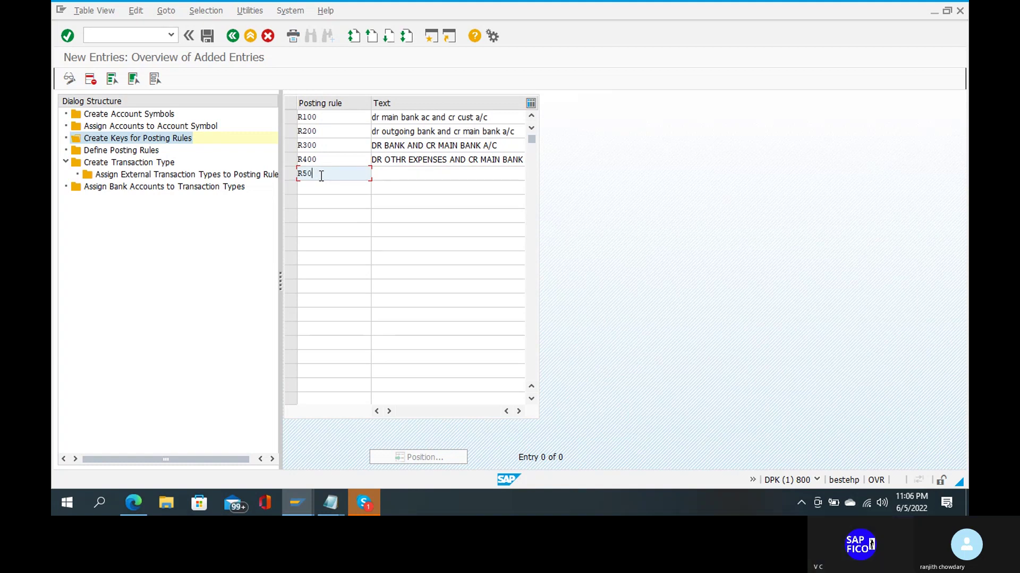
type("0")
key("Tab")
type("DR MANI")
key("BackSpace")
key("BackSpace")
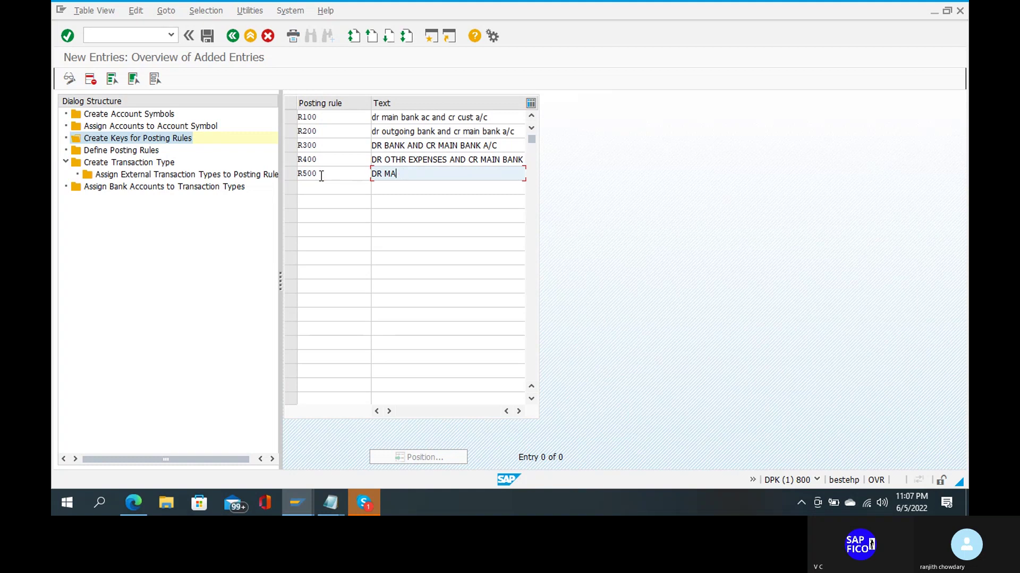
type("IN BANK")
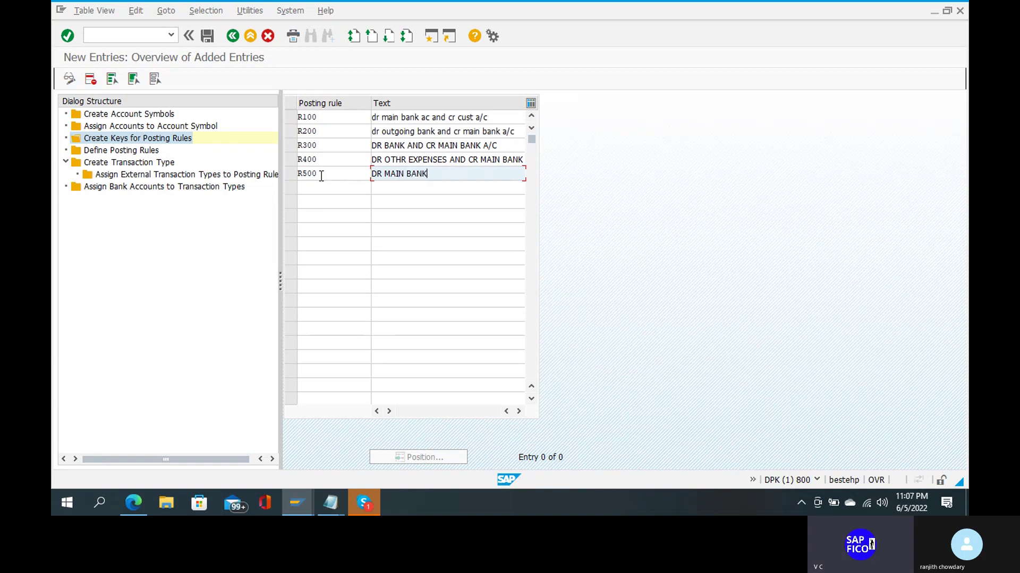
type(" AC AND CR ")
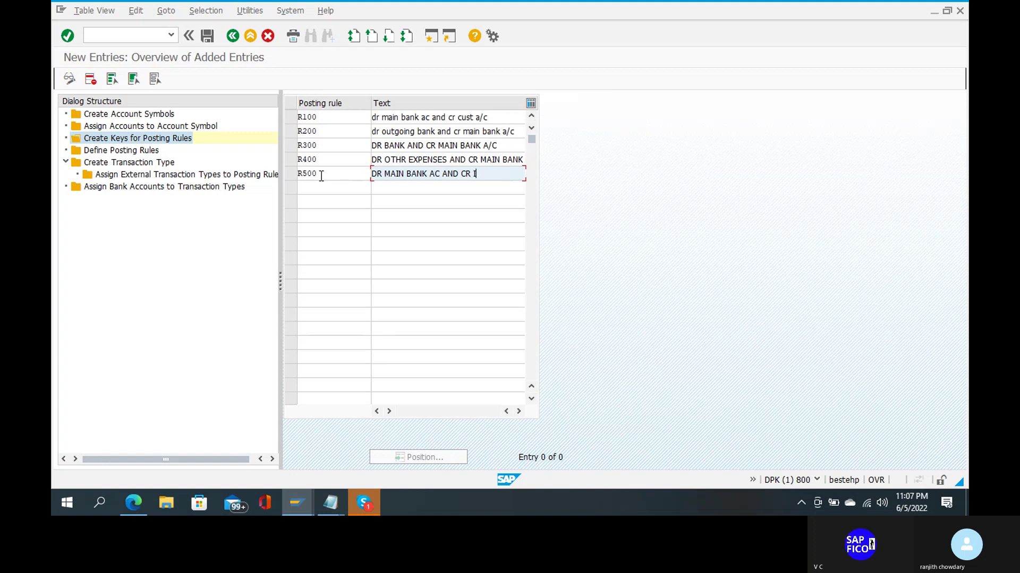
type("INT RECIPT A/C")
key("Down")
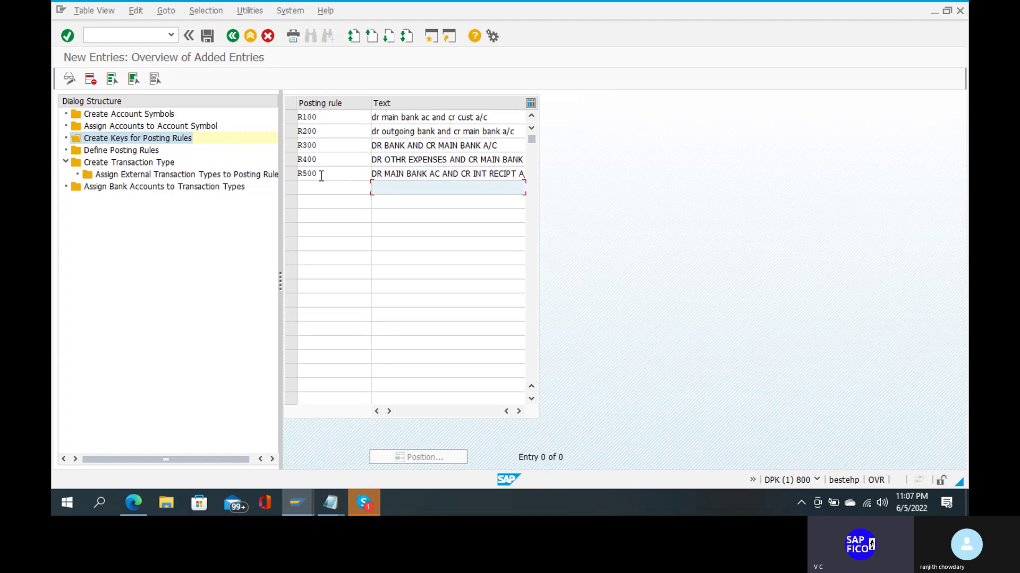
Add posting rule key R600 with the text "DR MAIN BANK AC AND CR OTHER INCOME AC".
left_click(320, 185)
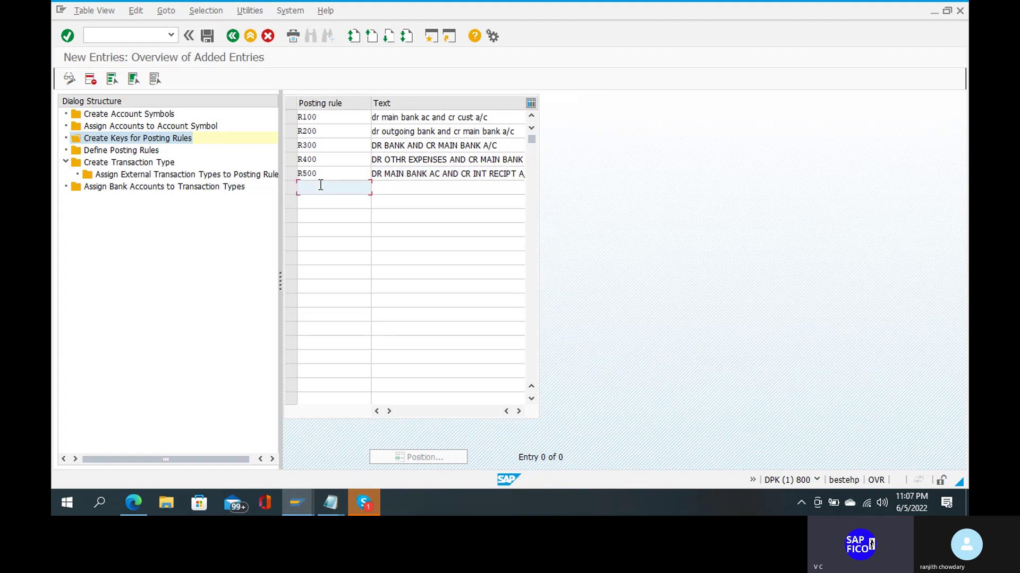
type("R")
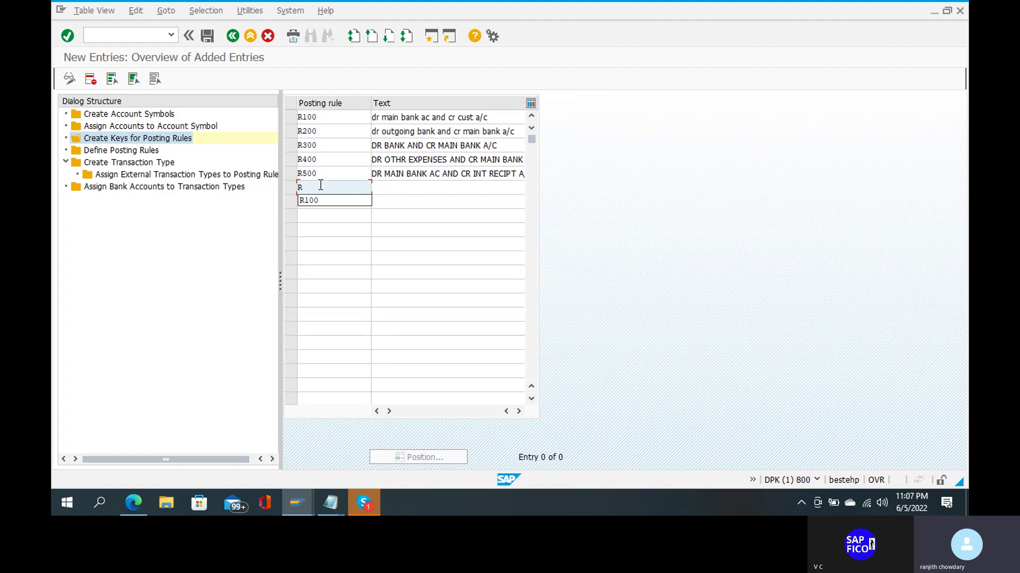
type("600")
key("Tab")
type("DR MAIN")
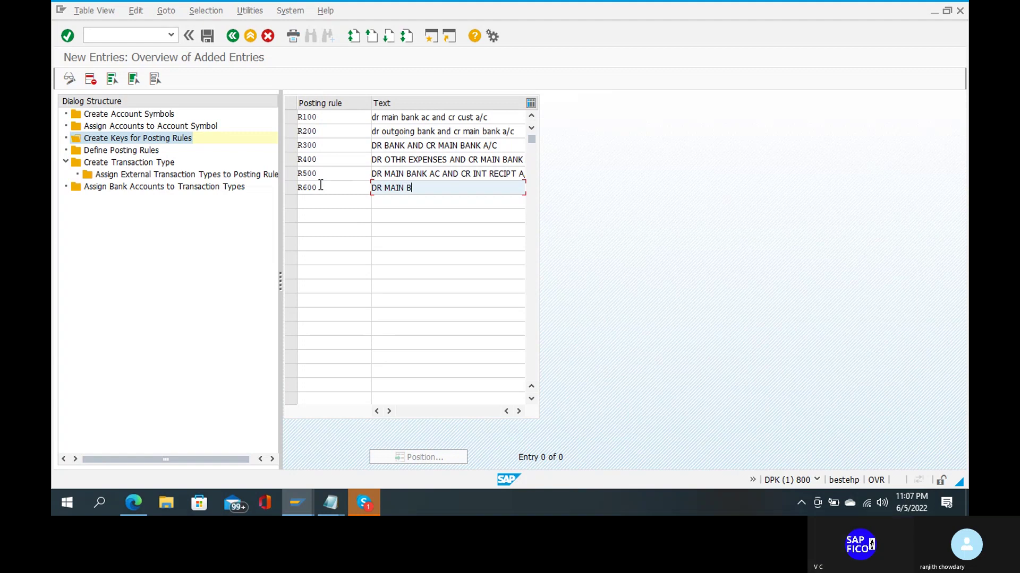
type(" BANK A")
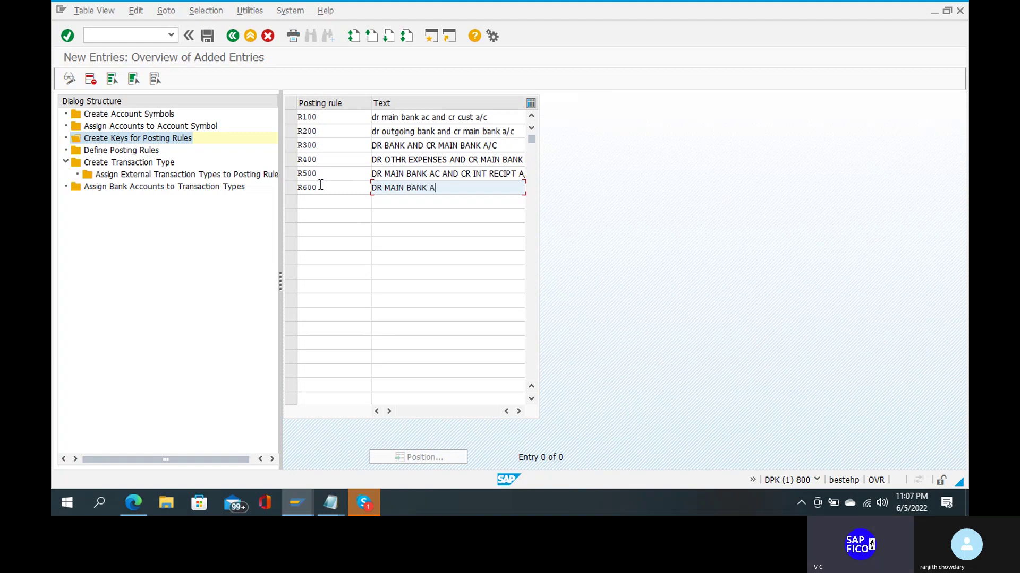
type("C AND CR OTH")
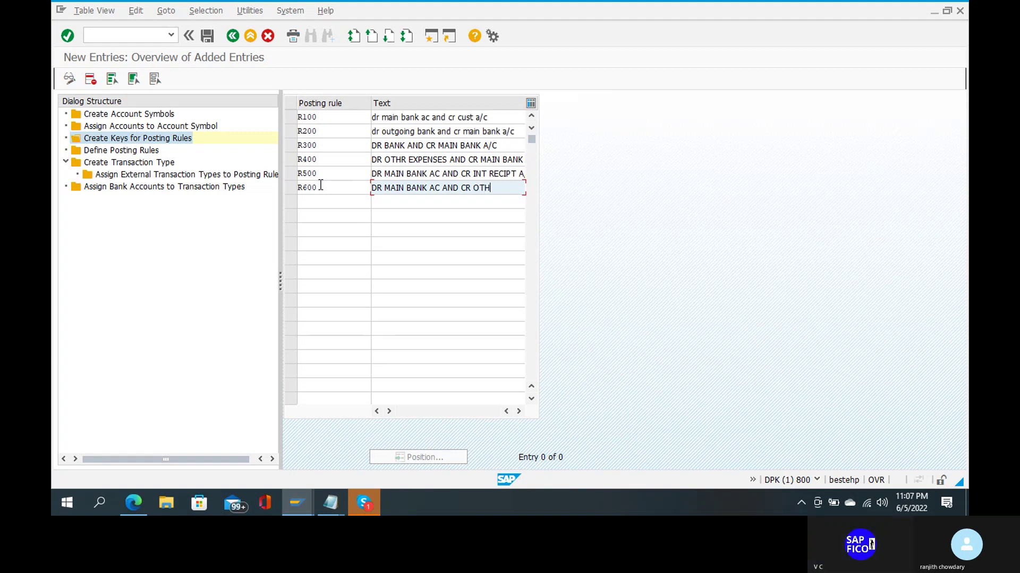
type("ER INCOME AC")
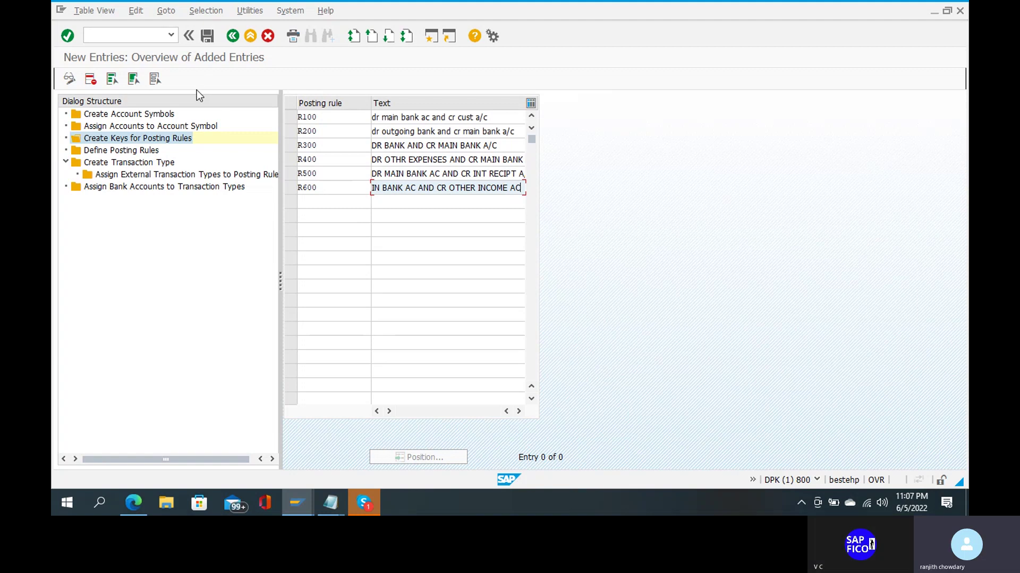
Save the new posting rule keys and go to the overview of posting rule definitions, leaving the R100 entry's details.
left_click(208, 35)
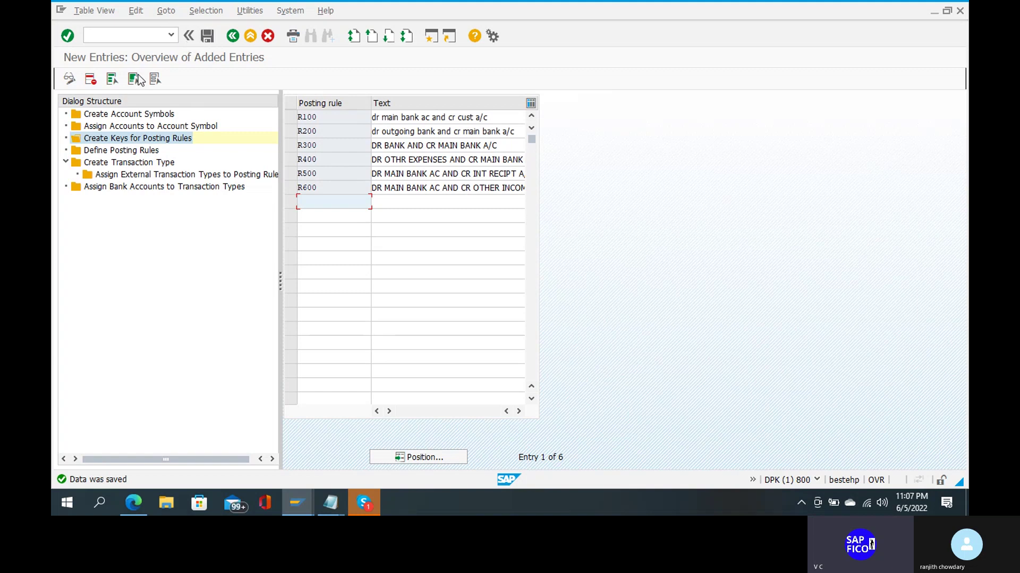
left_click(127, 153)
left_click(127, 152)
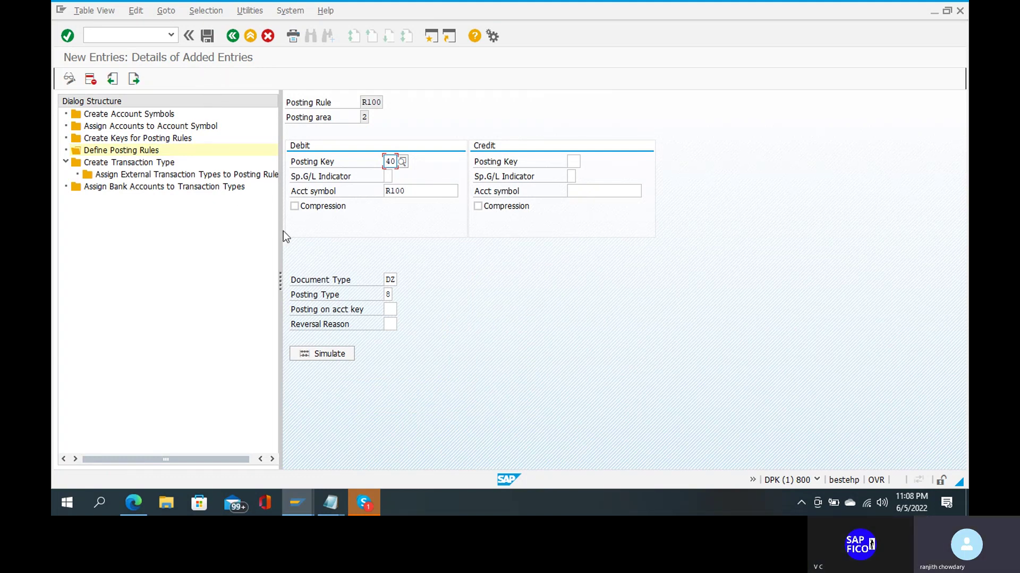
left_click(374, 100)
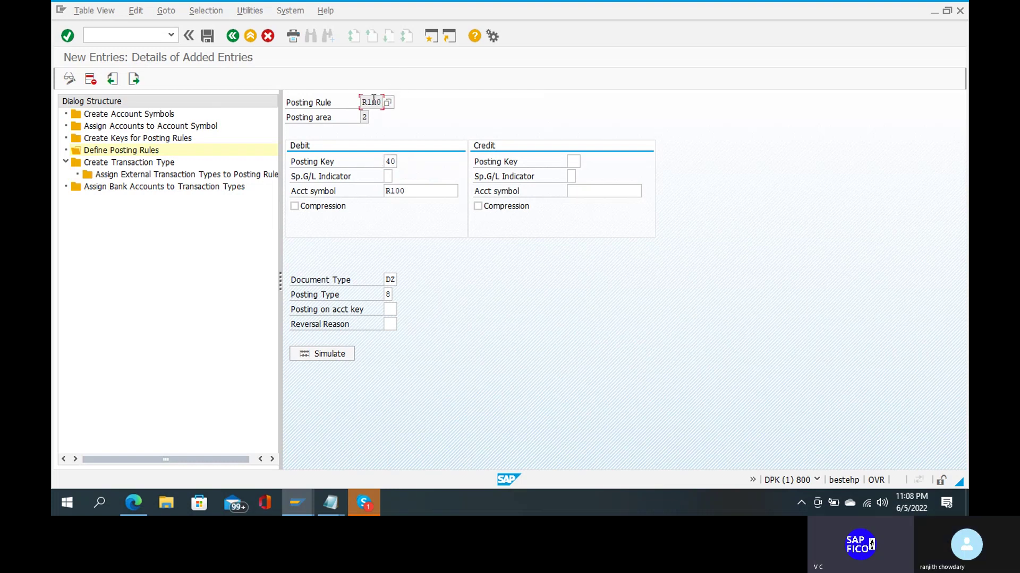
left_click(212, 40)
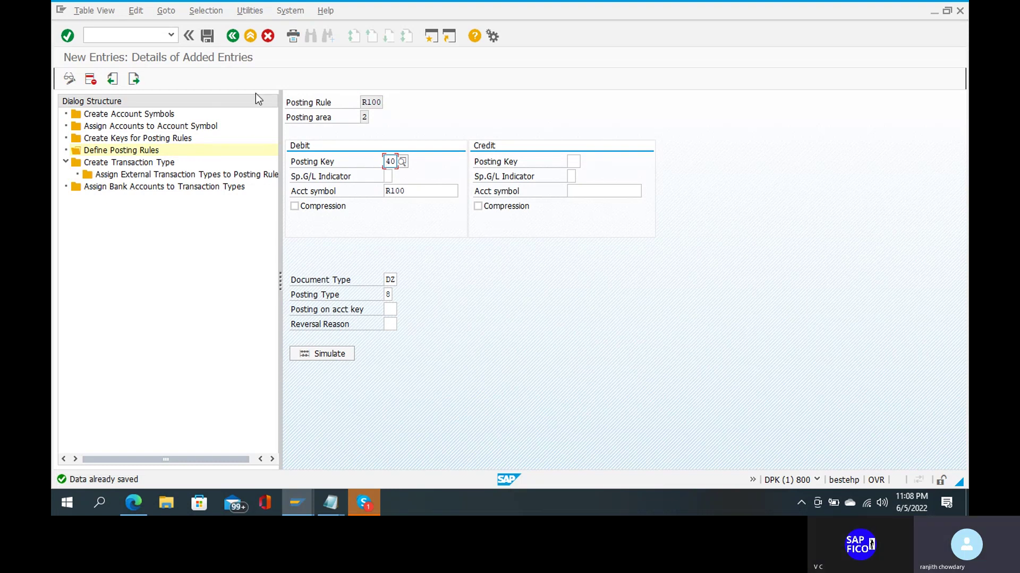
left_click(236, 34)
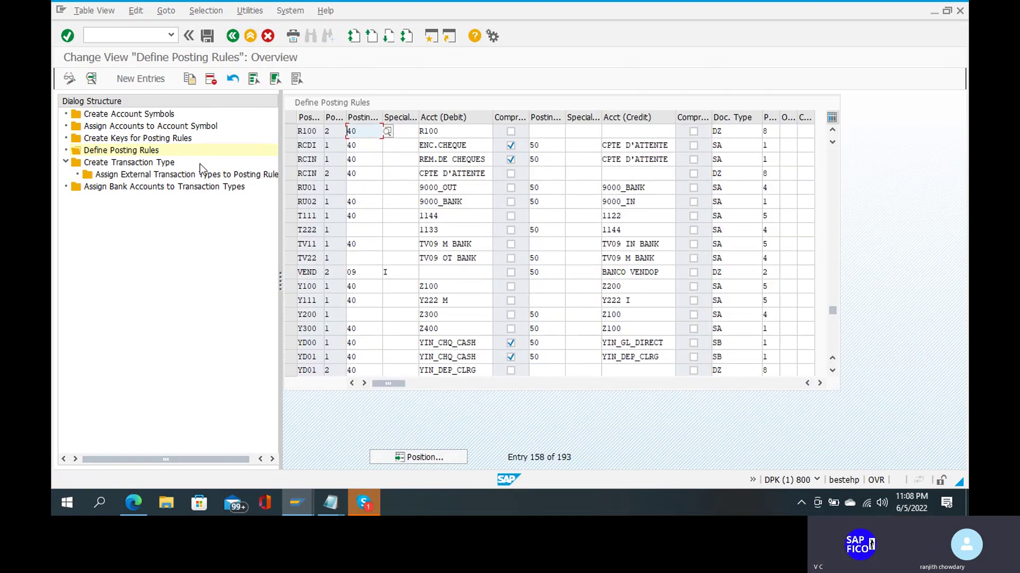
Start a new posting rule definition for R200 and choose posting area 1.
left_click(145, 77)
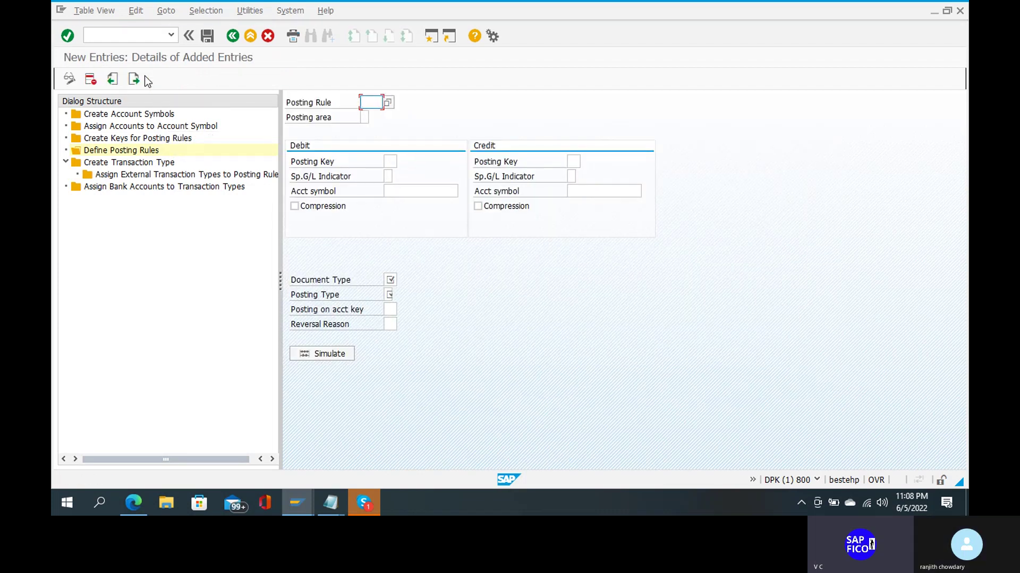
type("R2")
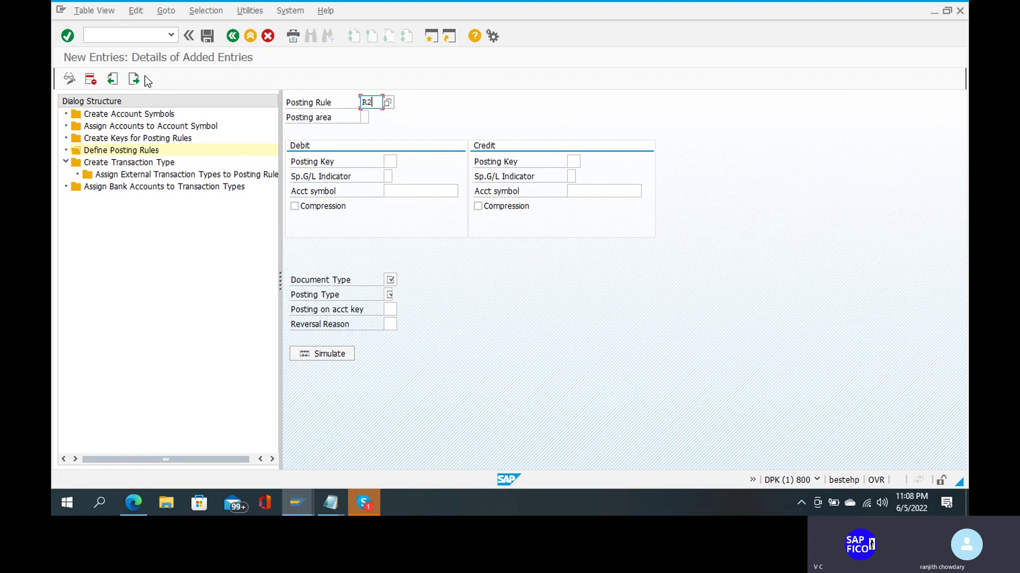
type("00")
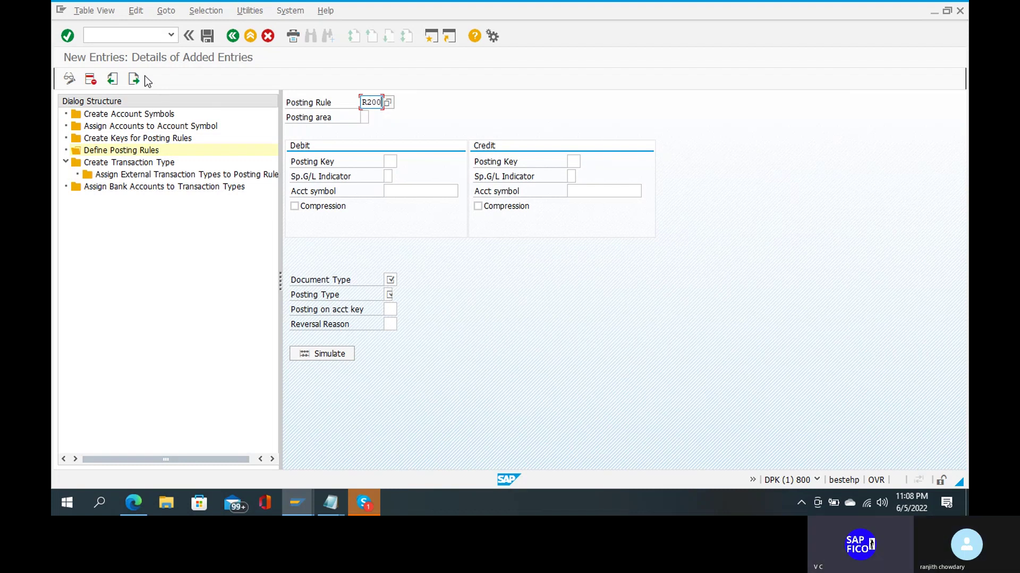
key("Tab")
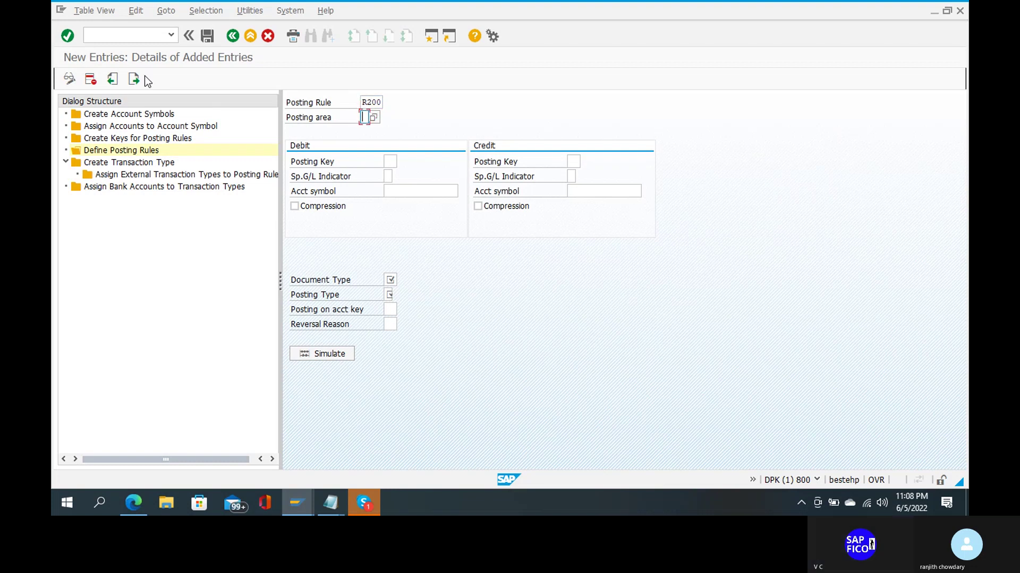
type("2")
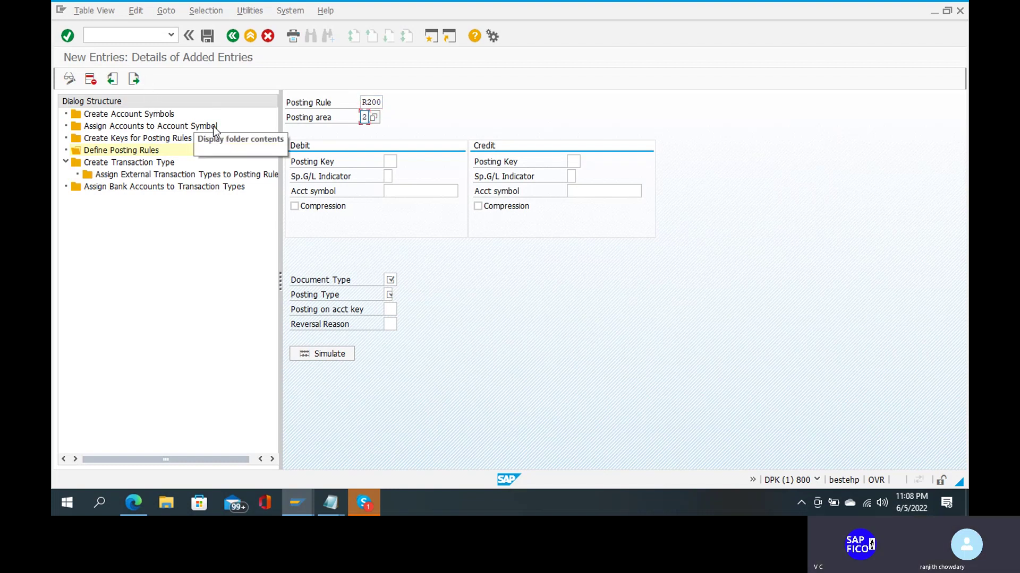
key("BackSpace")
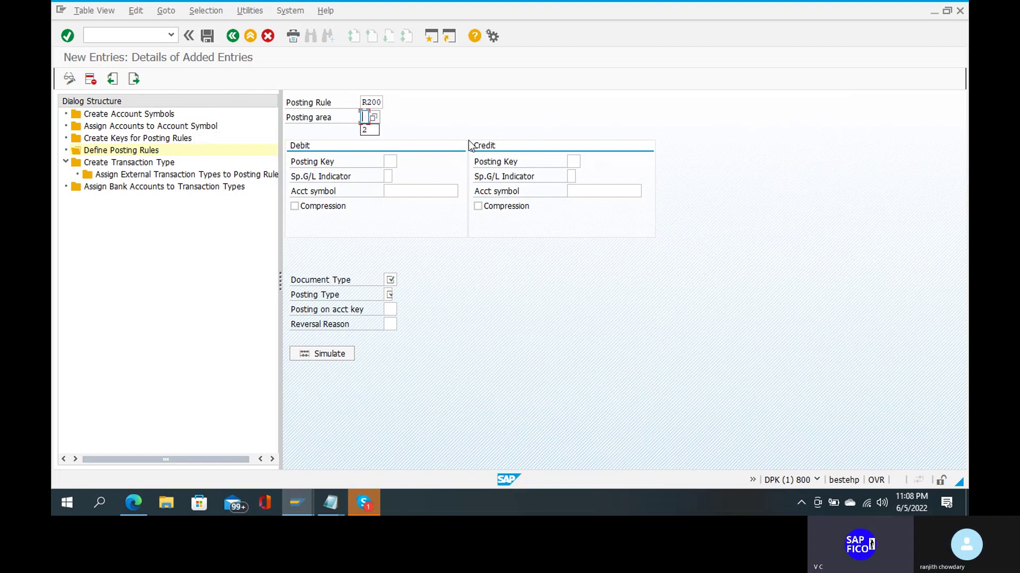
left_click(374, 117)
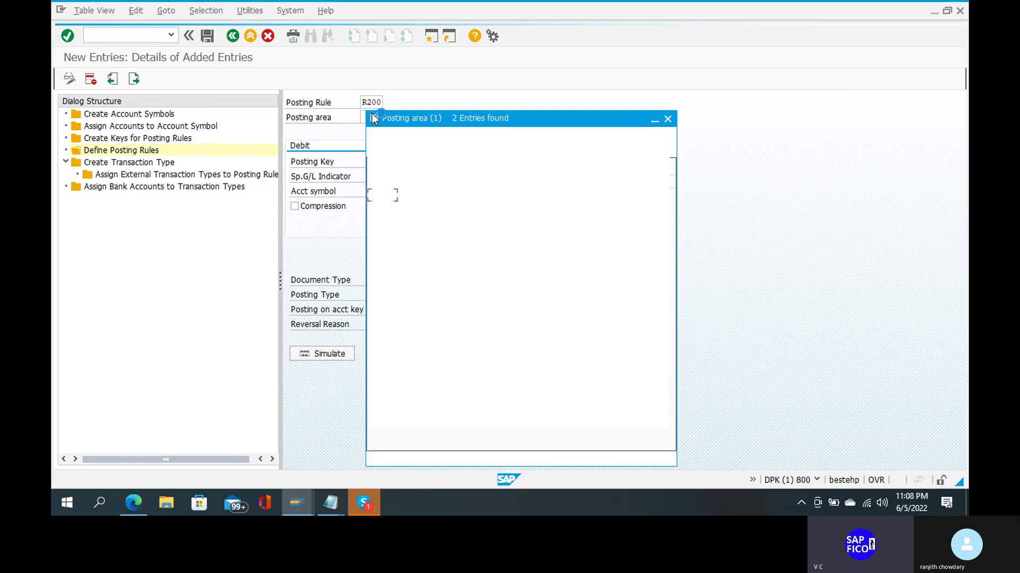
double_click(409, 200)
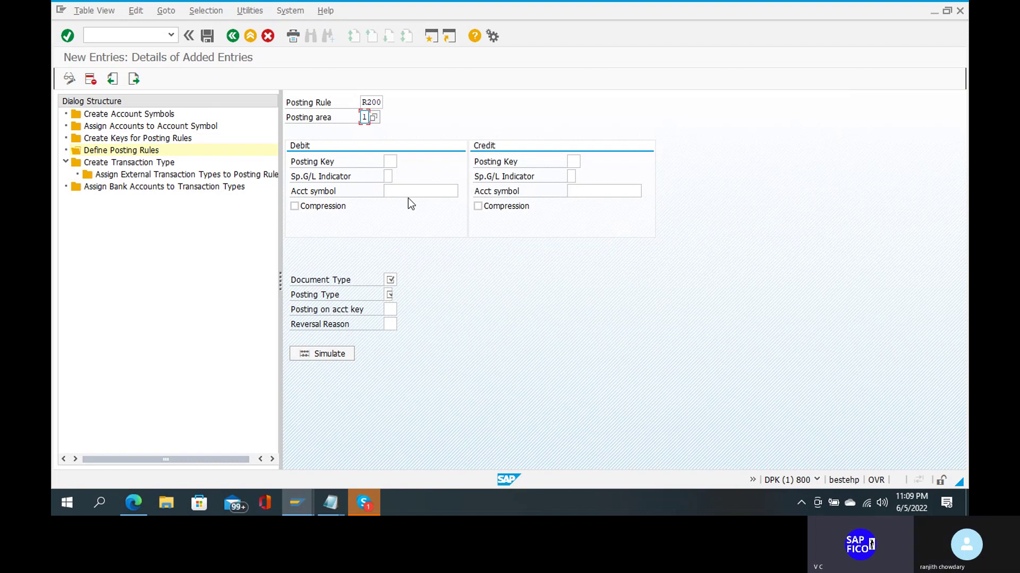
Set the debit side of rule R200 to posting key 40 and account symbol R200.
left_click(394, 162)
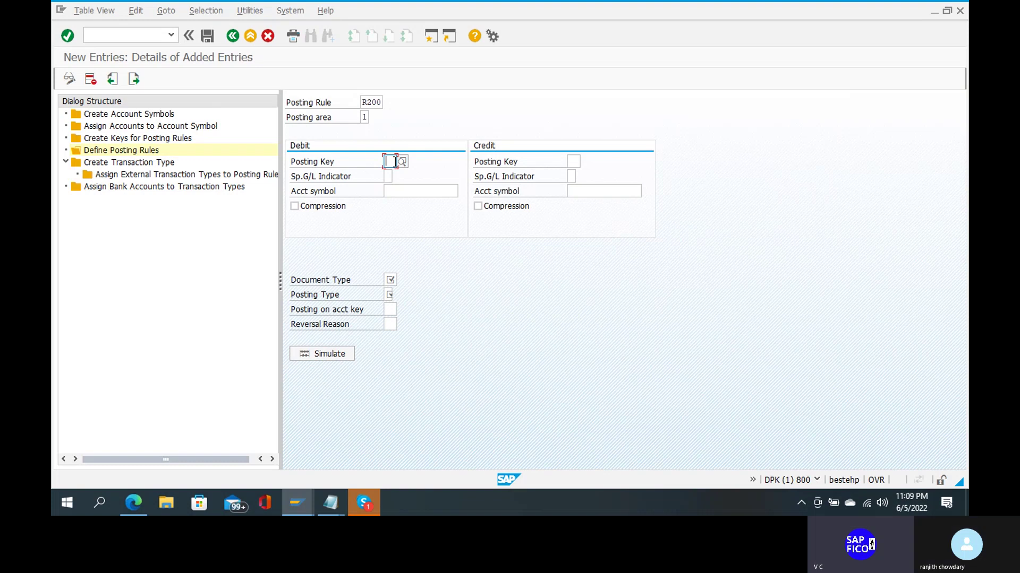
type("40")
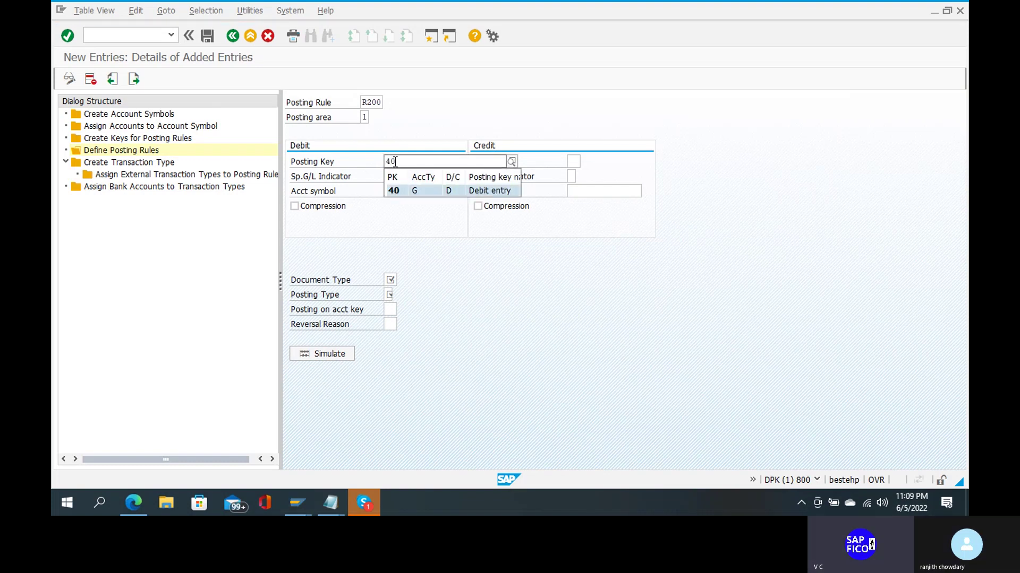
key("Return")
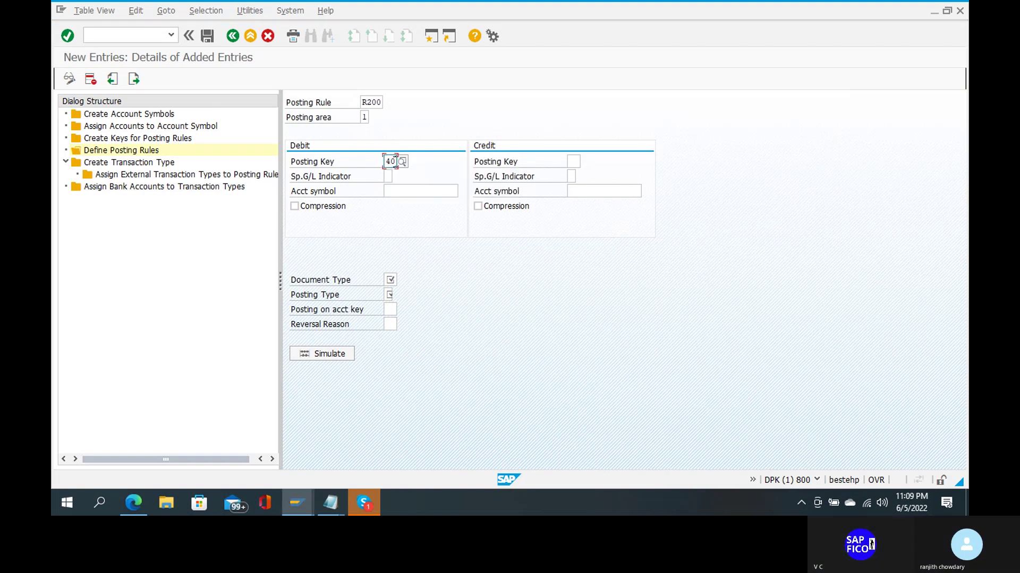
left_click(430, 195)
type("R200")
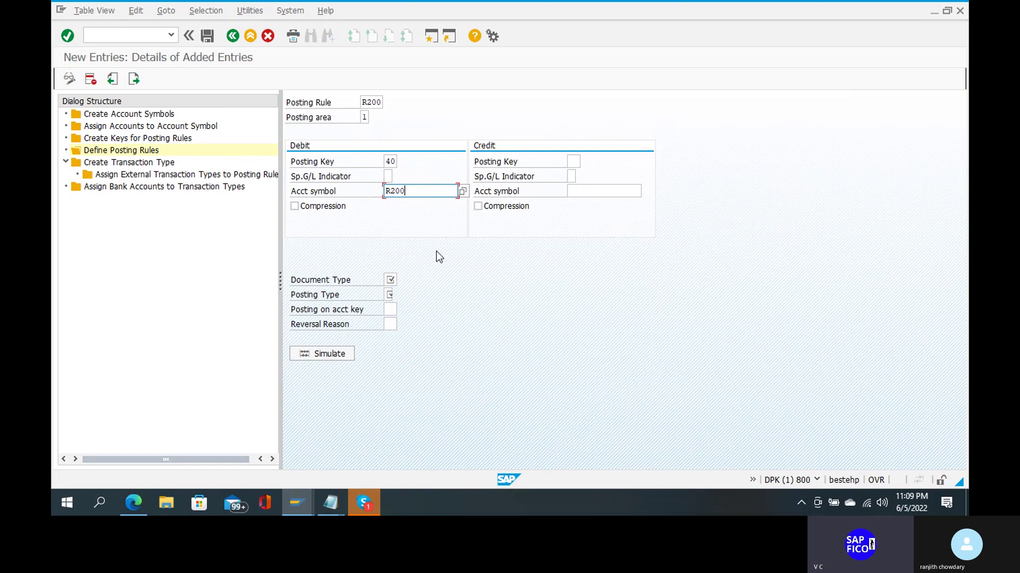
Set the credit side of rule R200 to posting key 50 and account symbol R100.
left_click(571, 160)
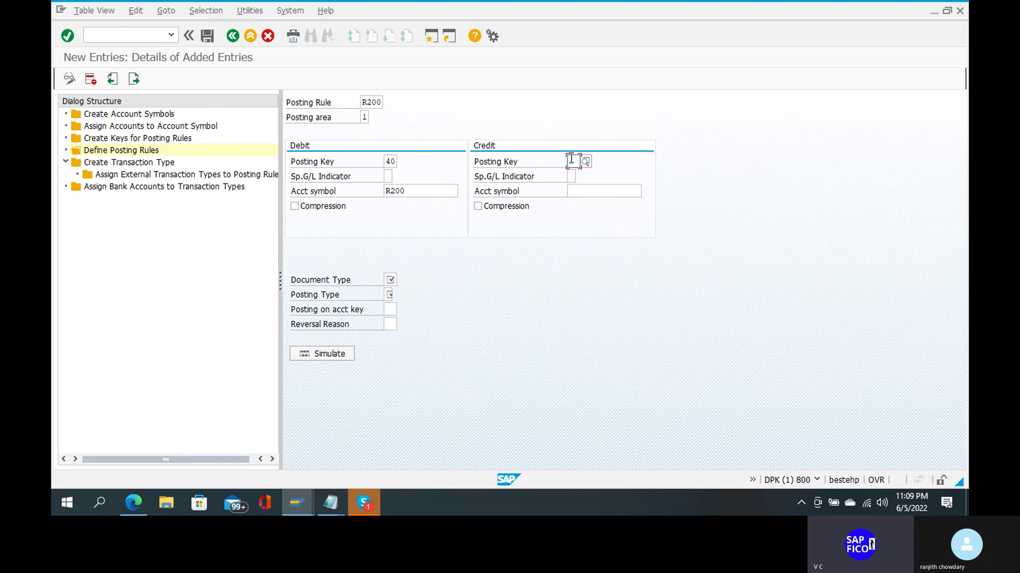
type("50")
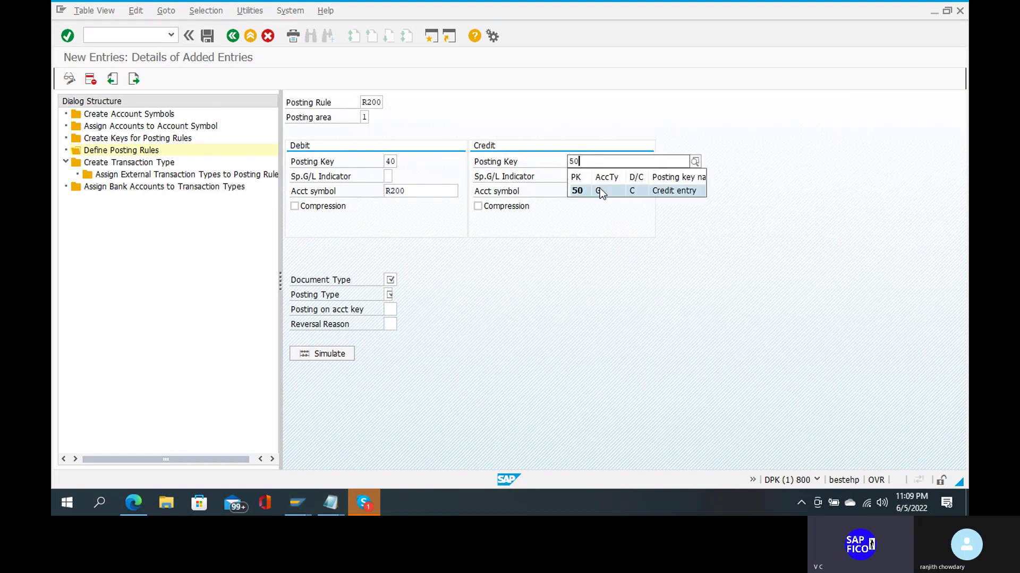
left_click(597, 190)
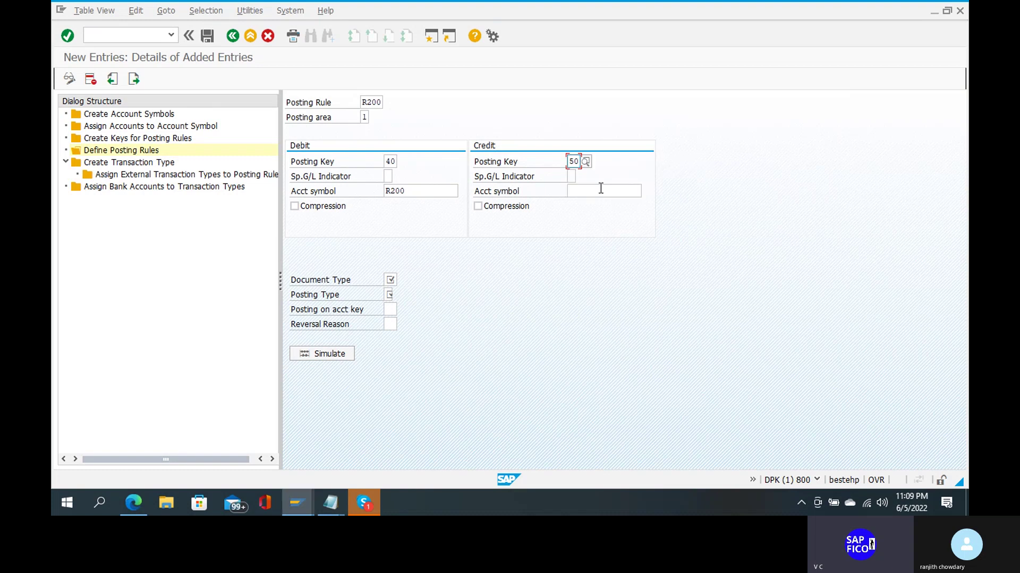
left_click(597, 189)
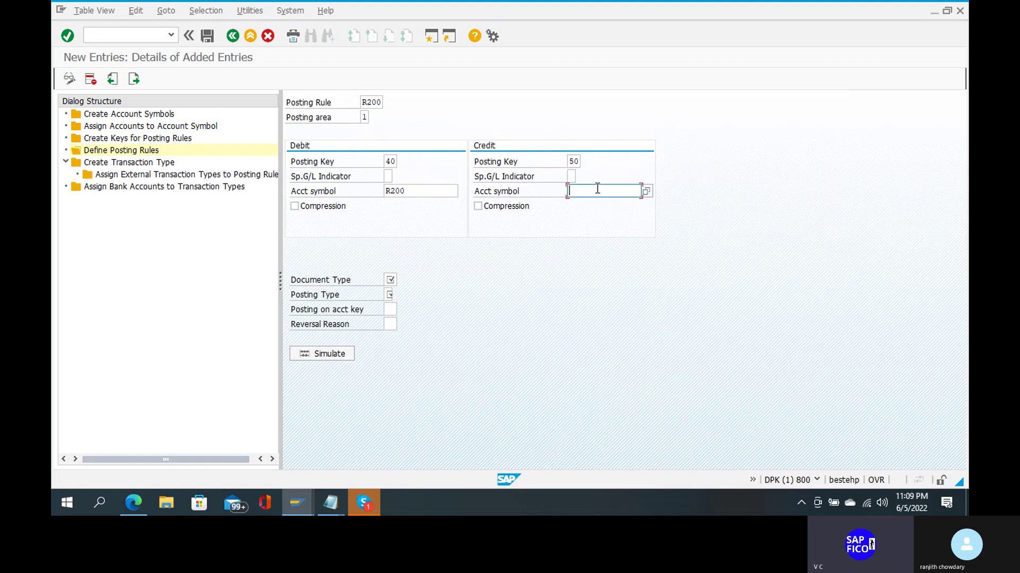
type("R100")
key("Tab")
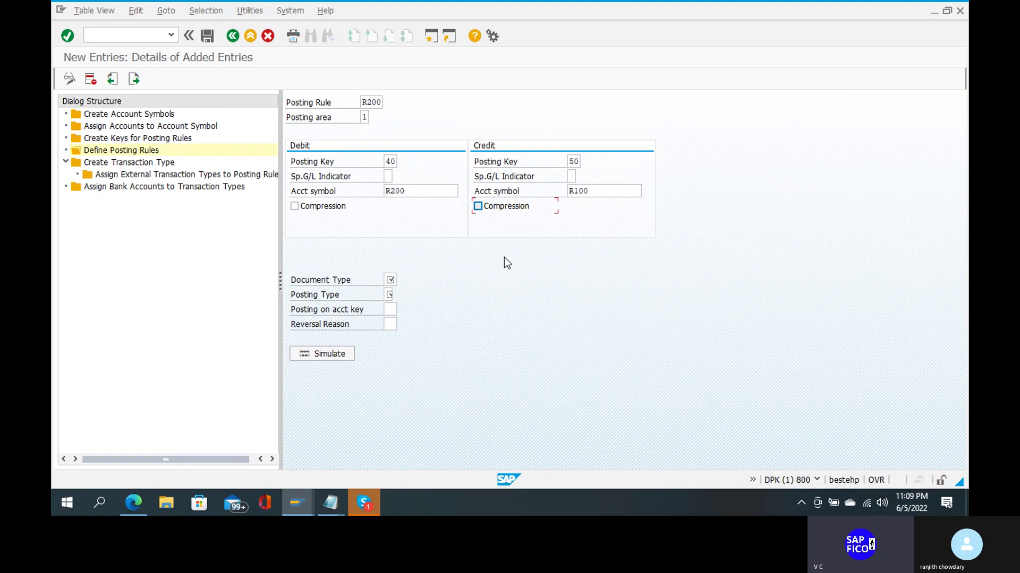
Give rule R200 the document type SA and posting type 4, Clear debit G/L acct.
key("Tab")
key("space")
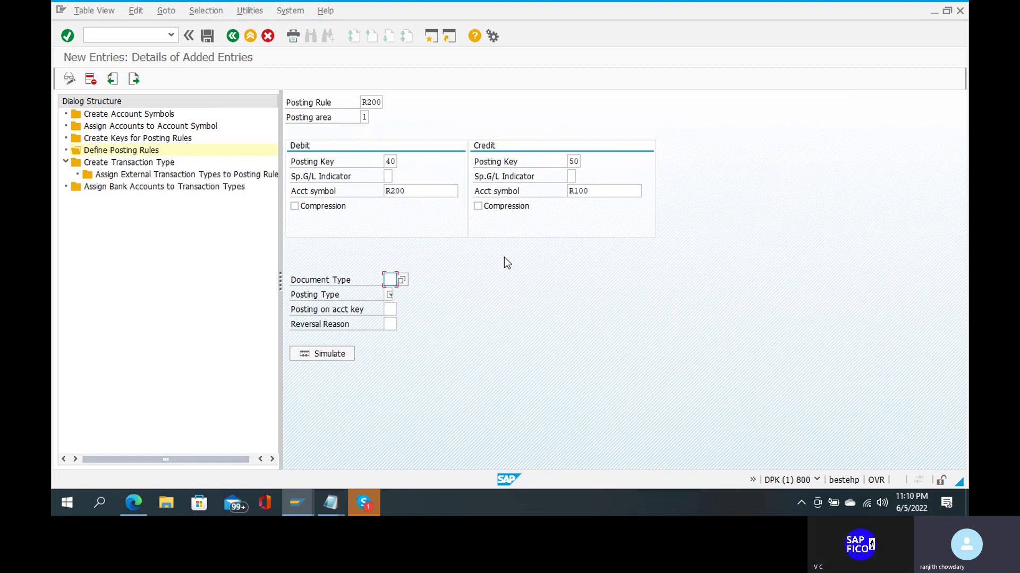
key("BackSpace")
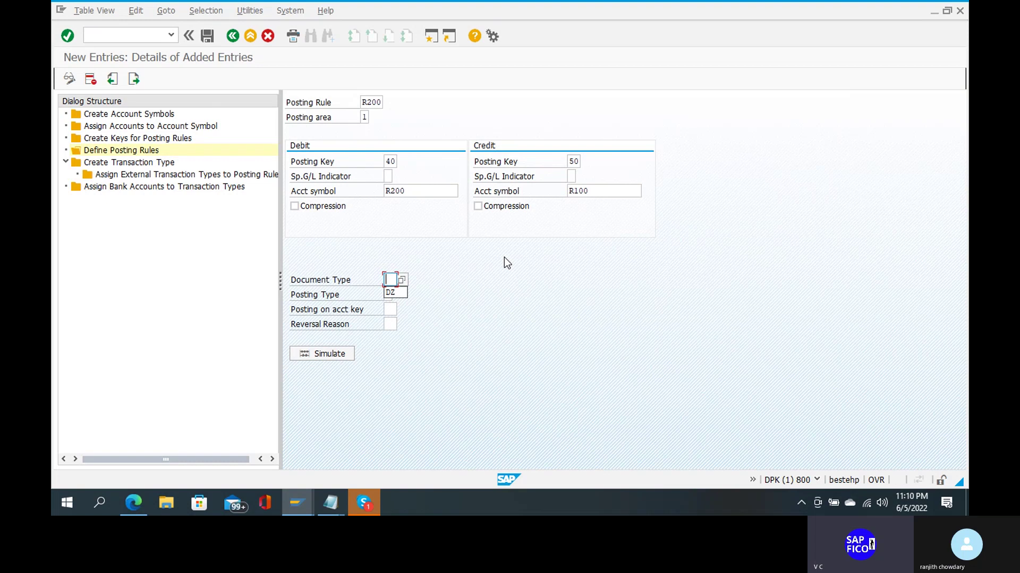
type("SA")
key("Tab")
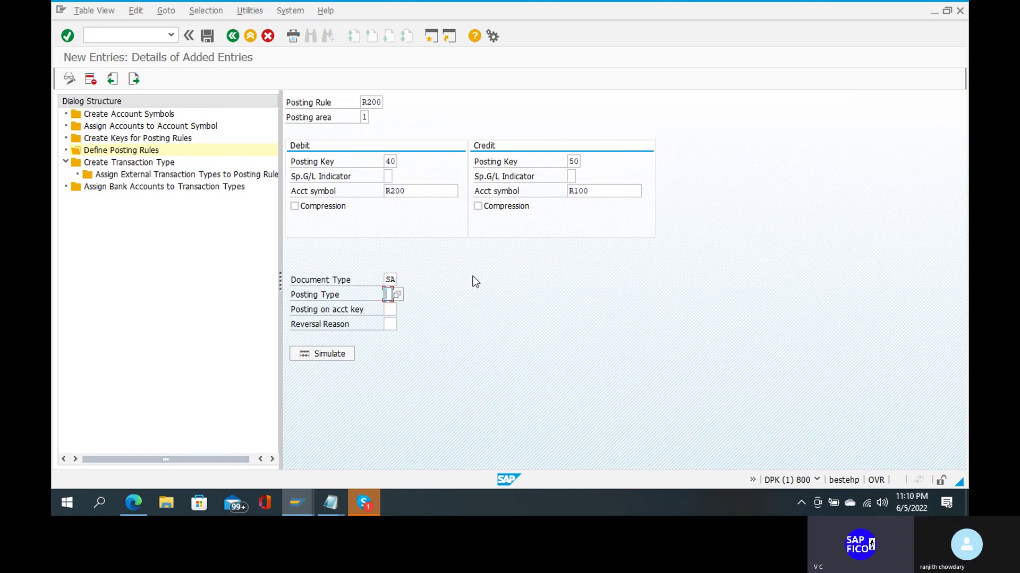
left_click(400, 290)
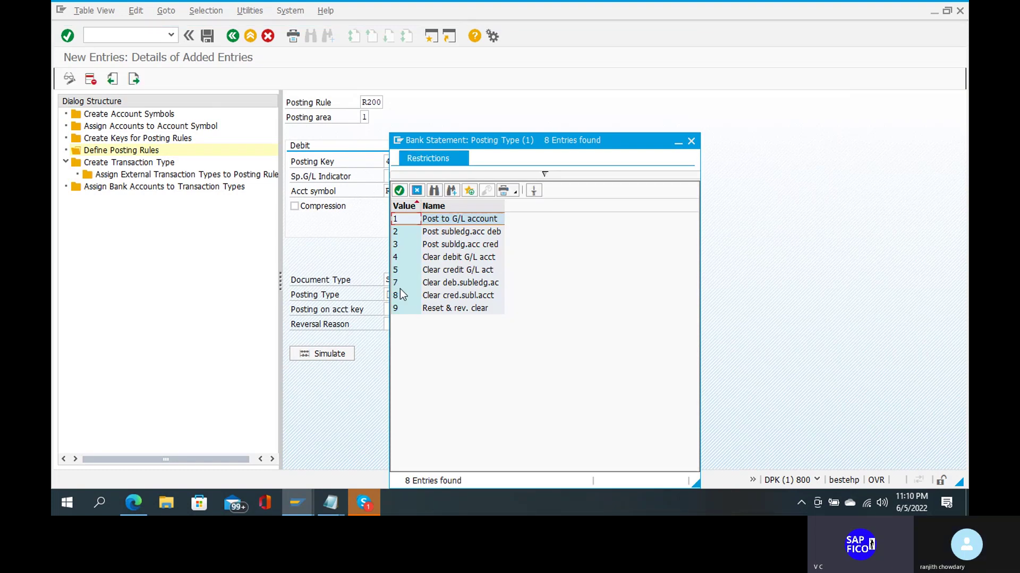
left_click(445, 256)
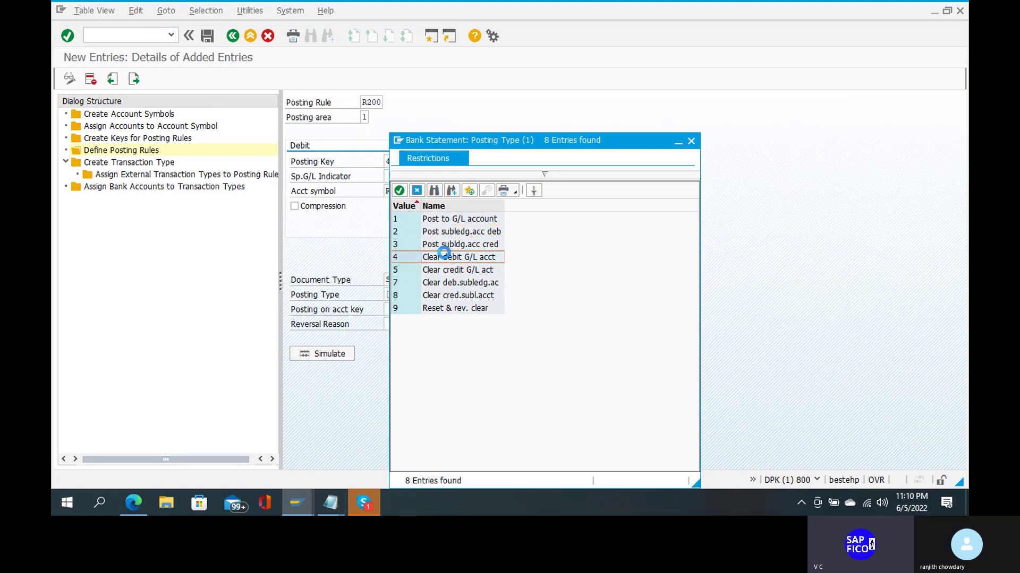
double_click(445, 257)
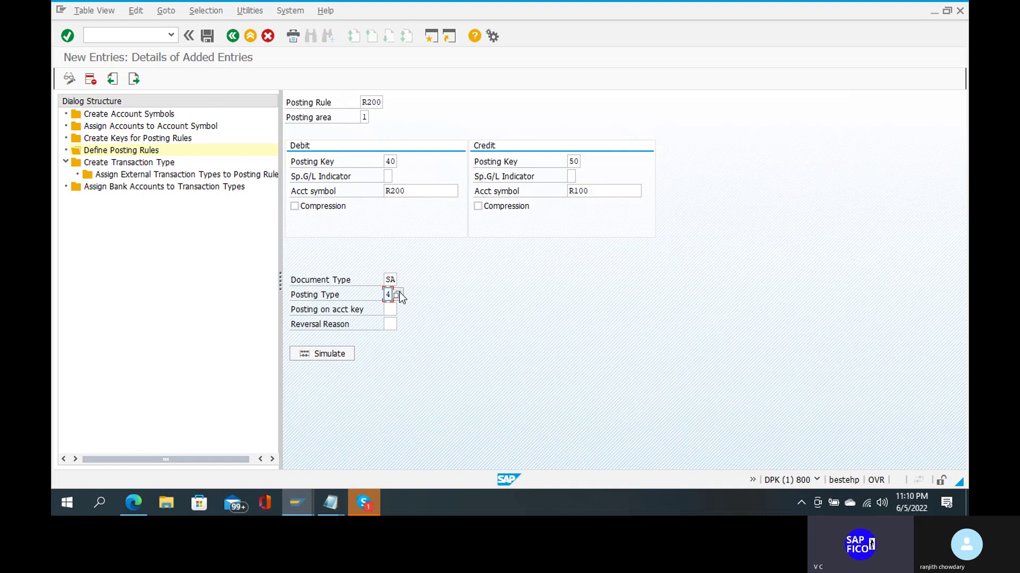
left_click(396, 295)
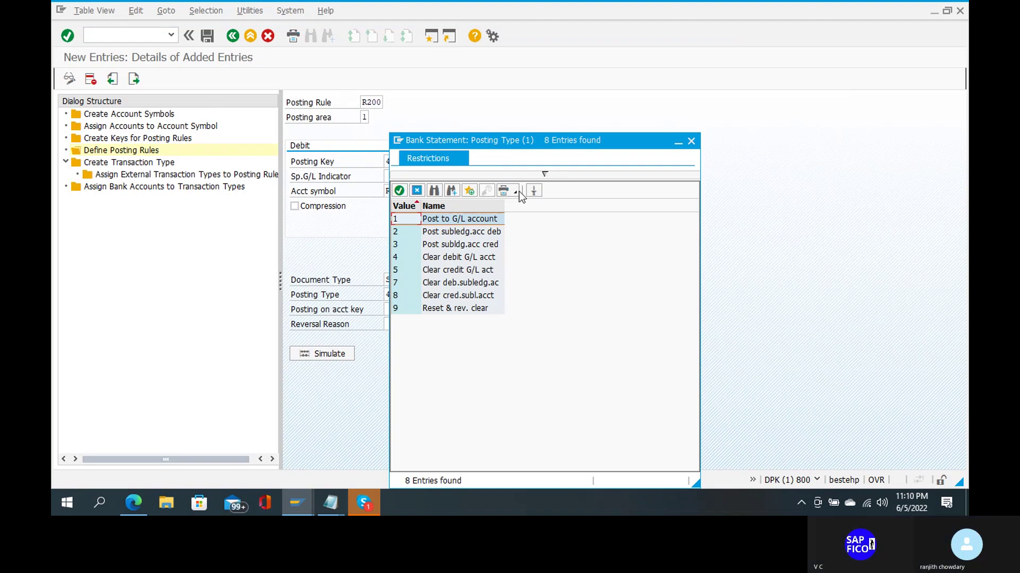
left_click(691, 141)
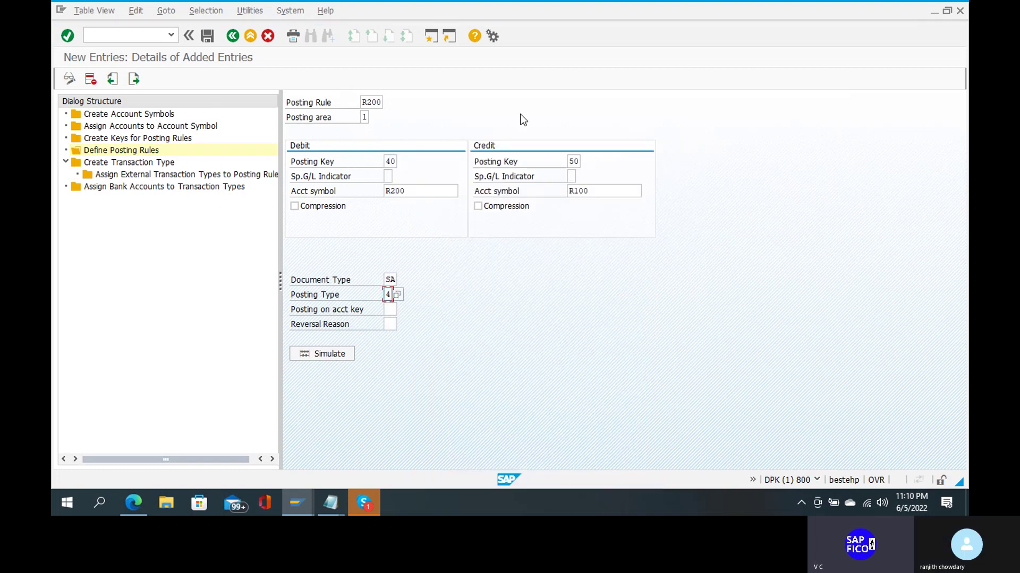
Remove the debit posting key from rule R200, save the rule and return to the posting rules overview.
key("Return")
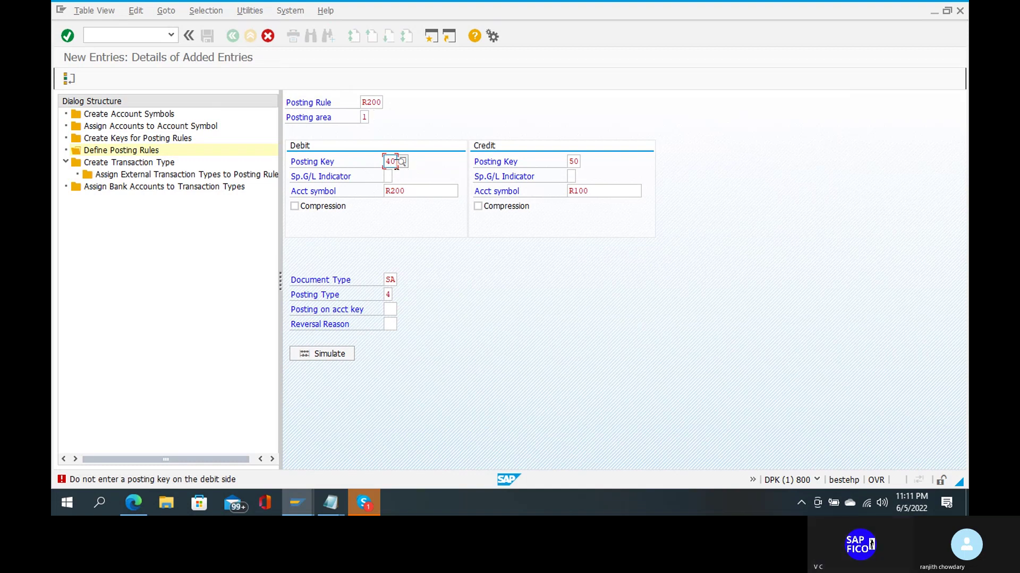
key("Delete")
key("Delete")
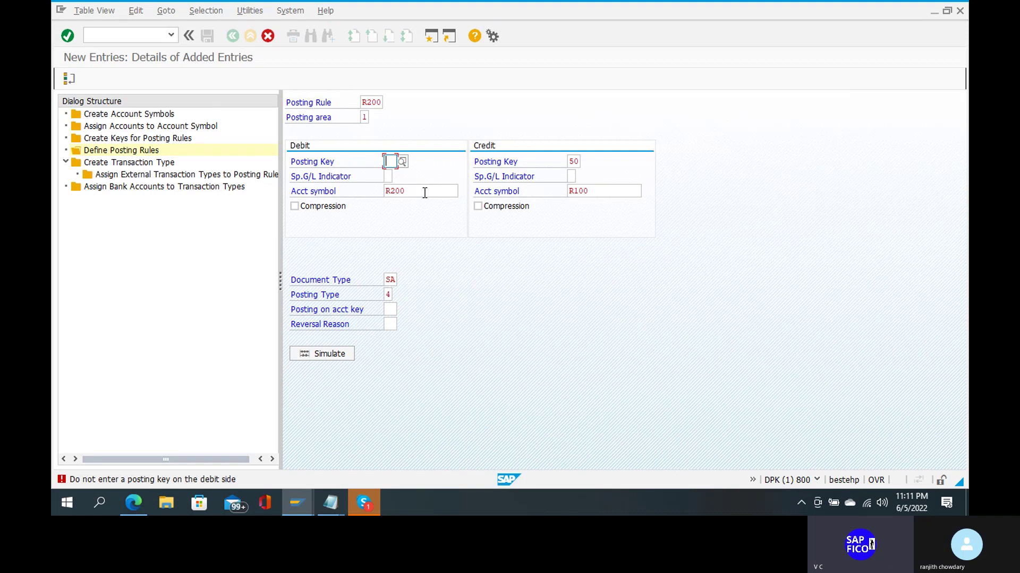
key("ctrl+s")
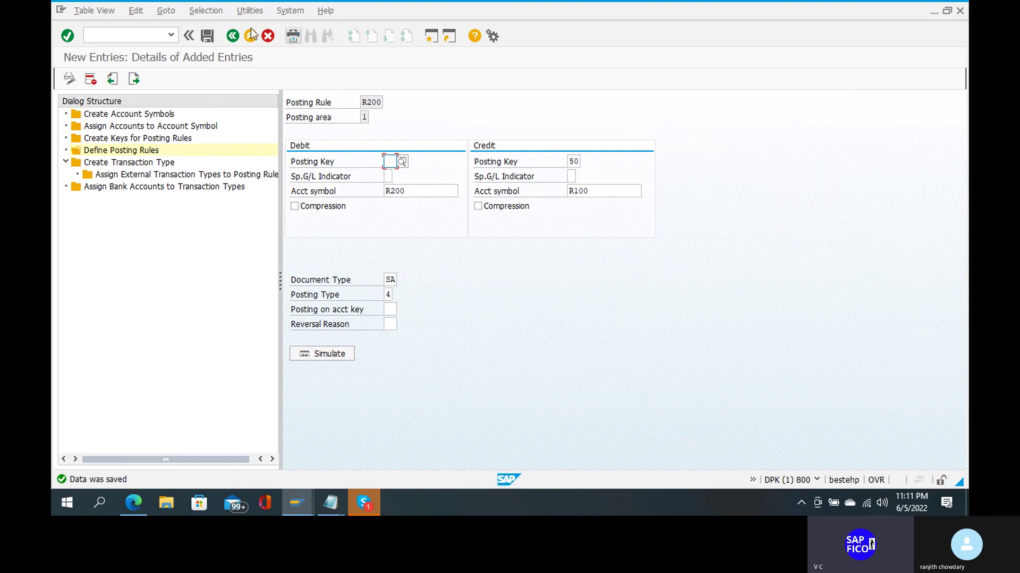
left_click(233, 37)
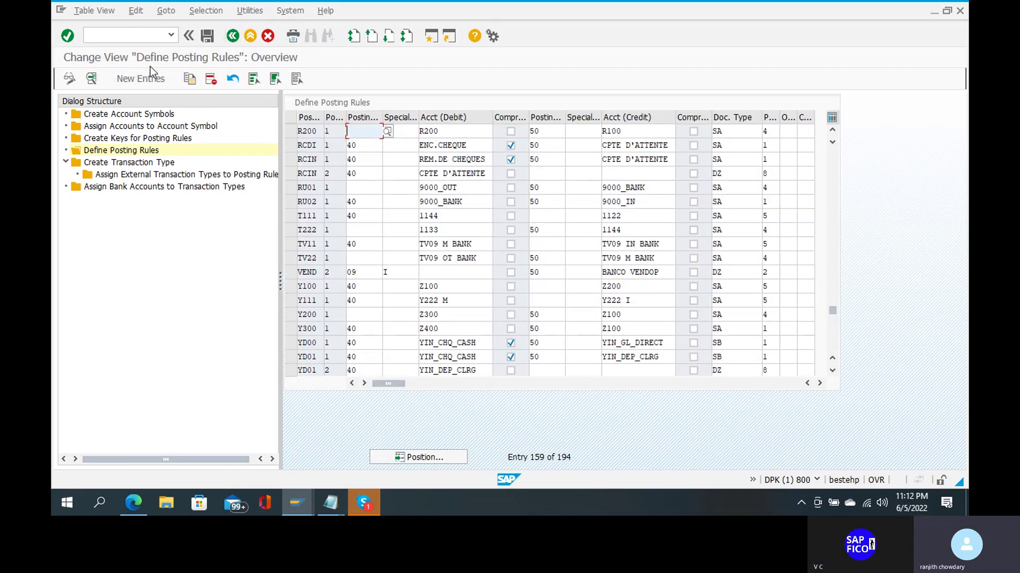
Start a new posting rule definition for R300 with posting area 1.
left_click(148, 75)
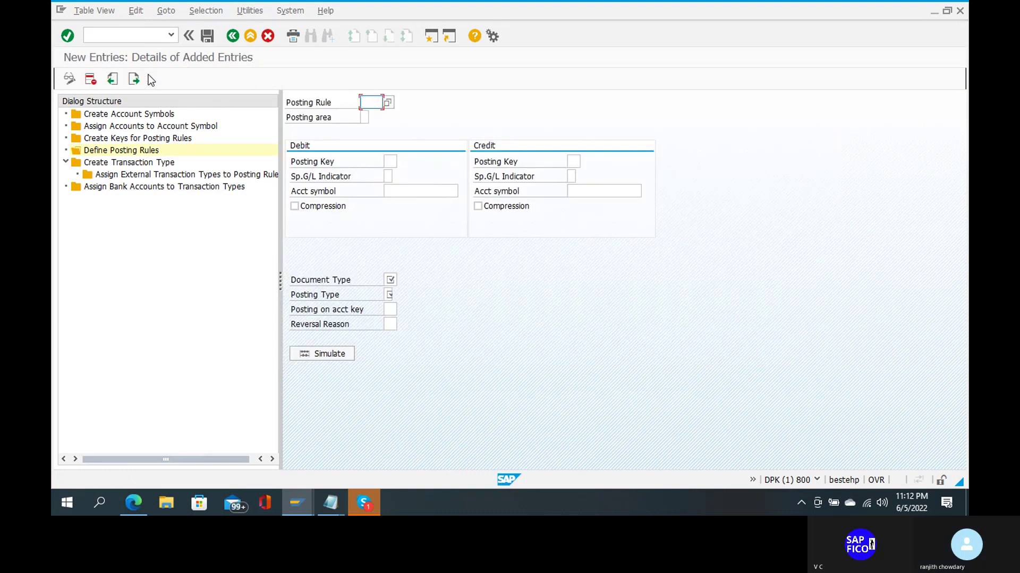
type("R300")
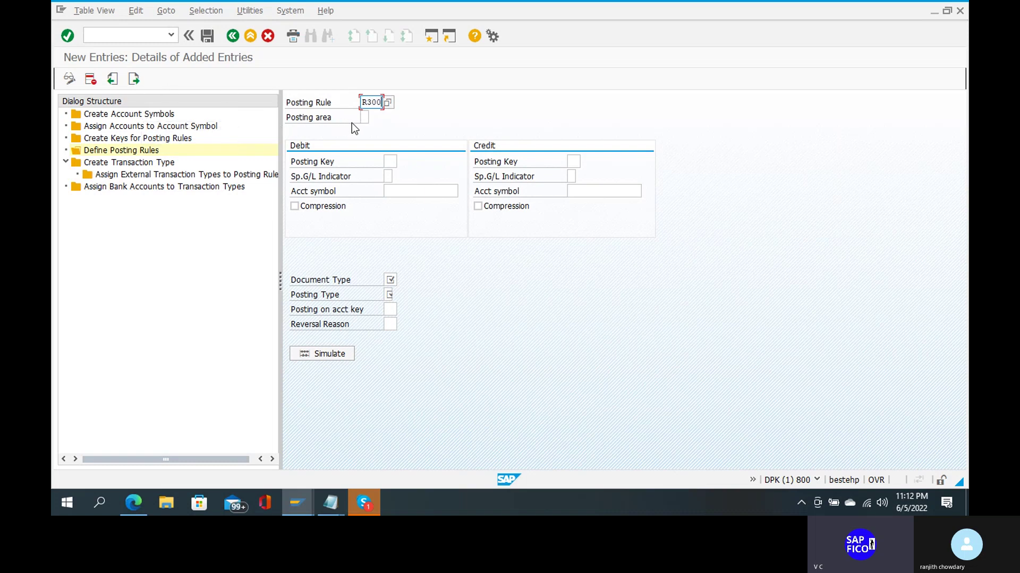
key("Tab")
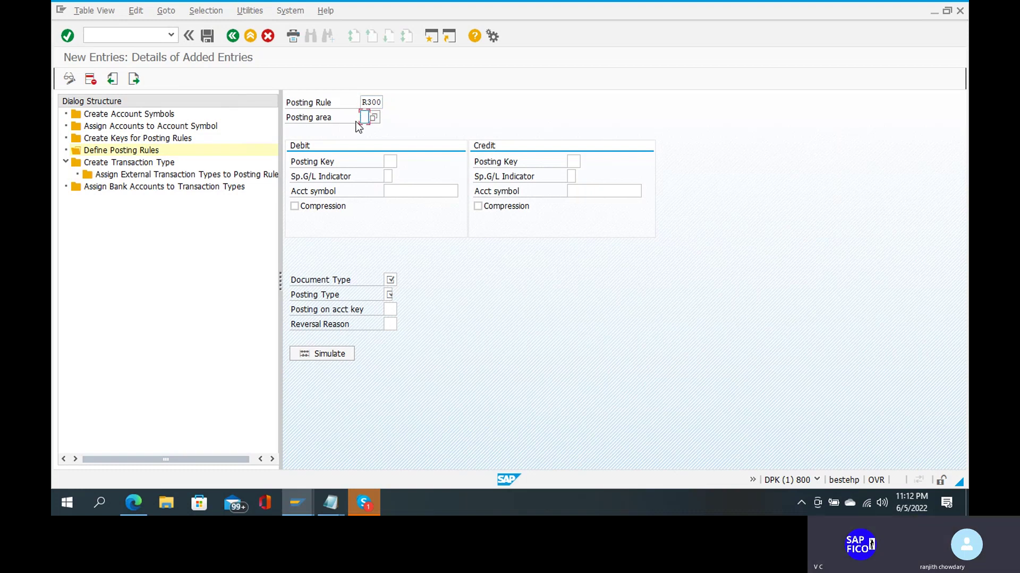
type("1")
Set the debit side of rule R300 to posting key 40 and account symbol R400.
left_click(387, 161)
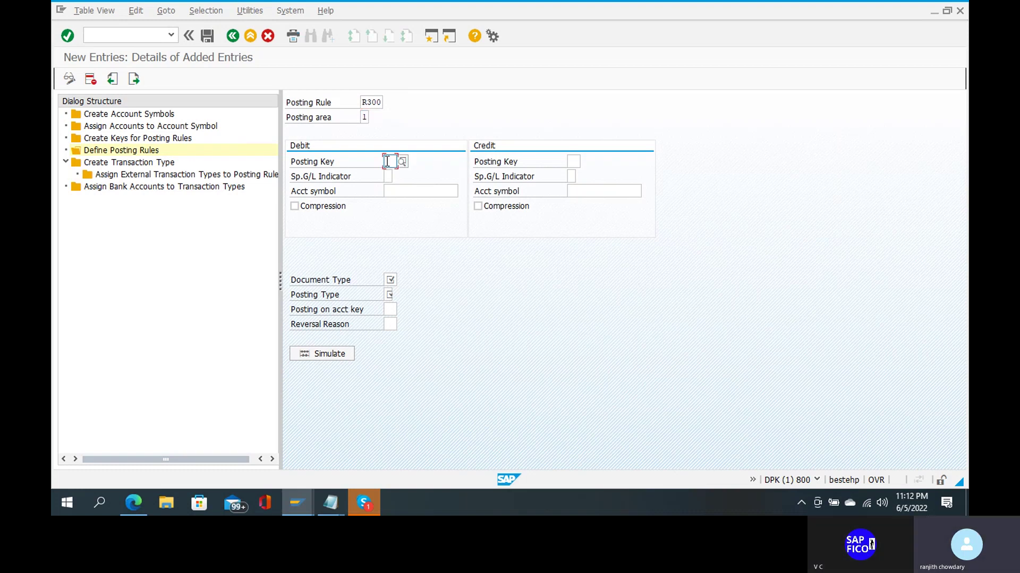
type("40")
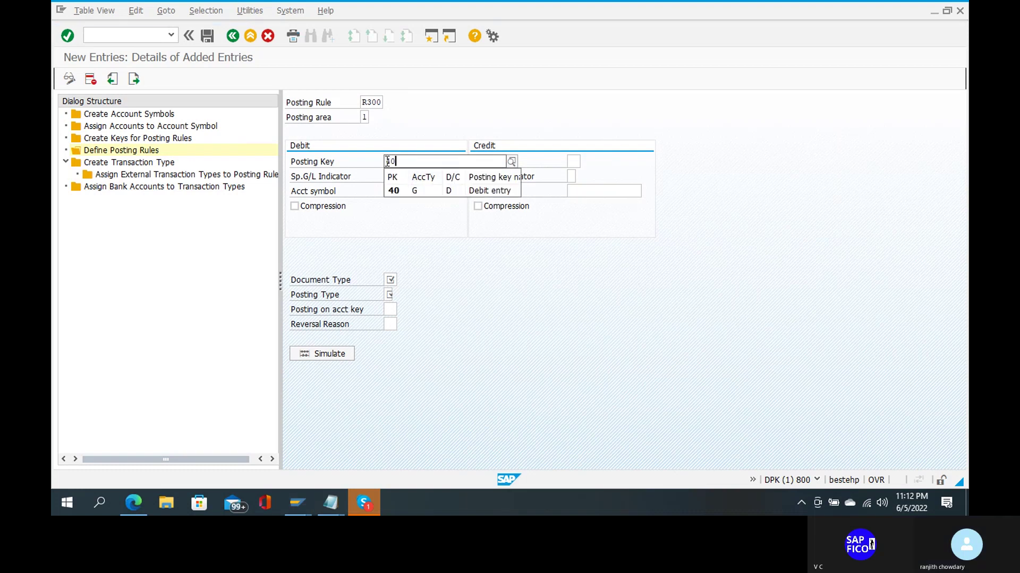
key("Escape")
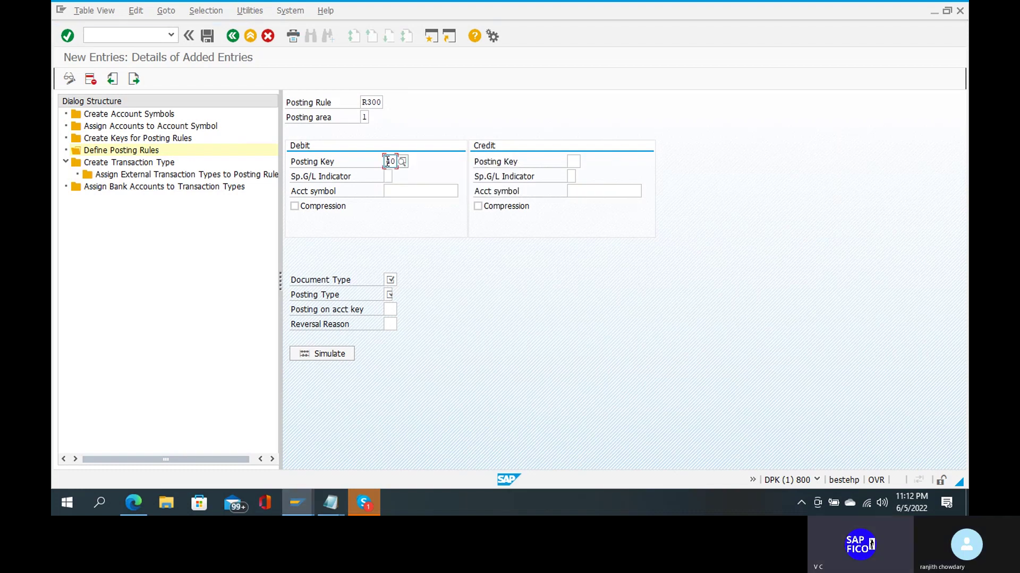
left_click(429, 196)
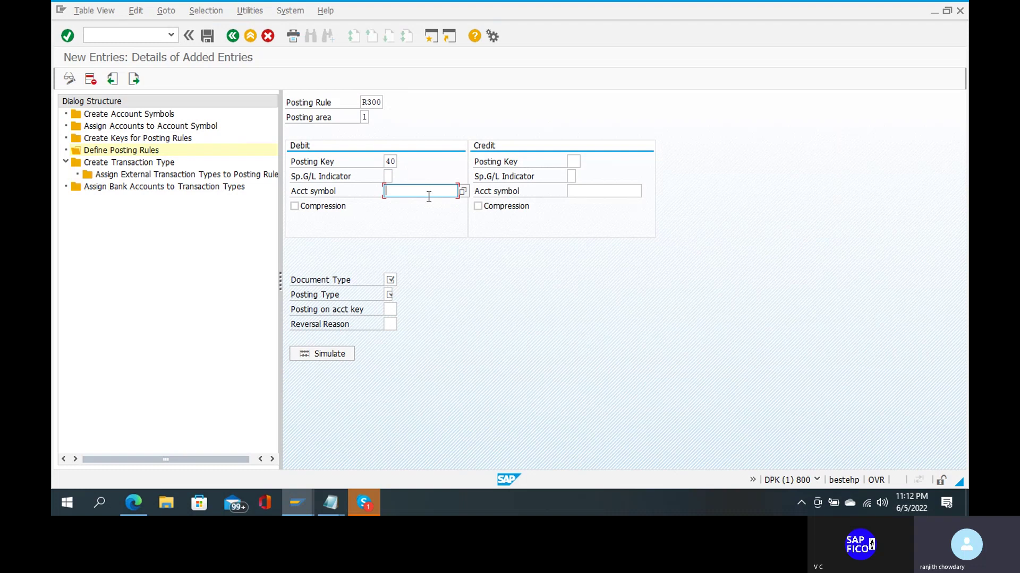
type("R")
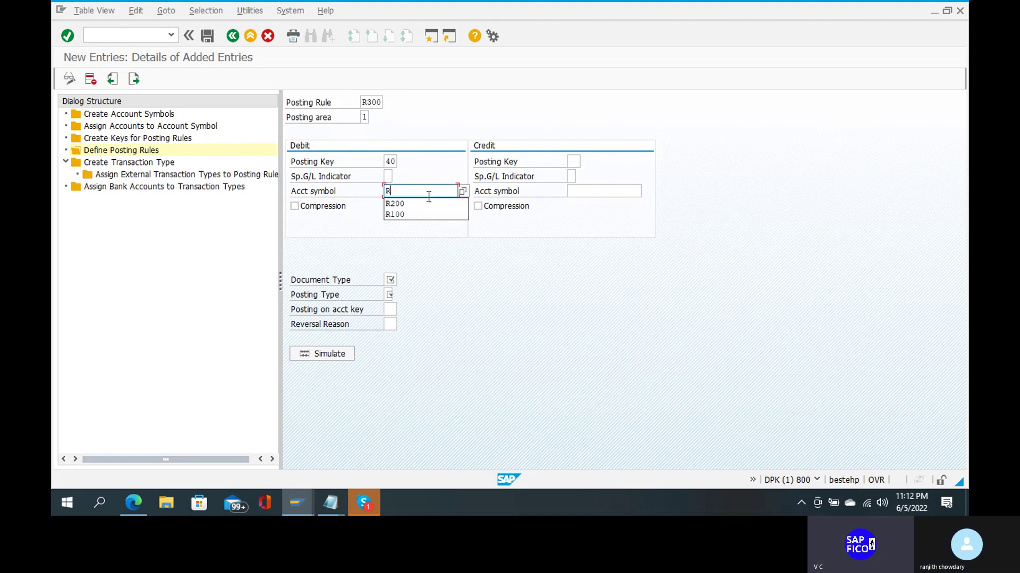
type("300")
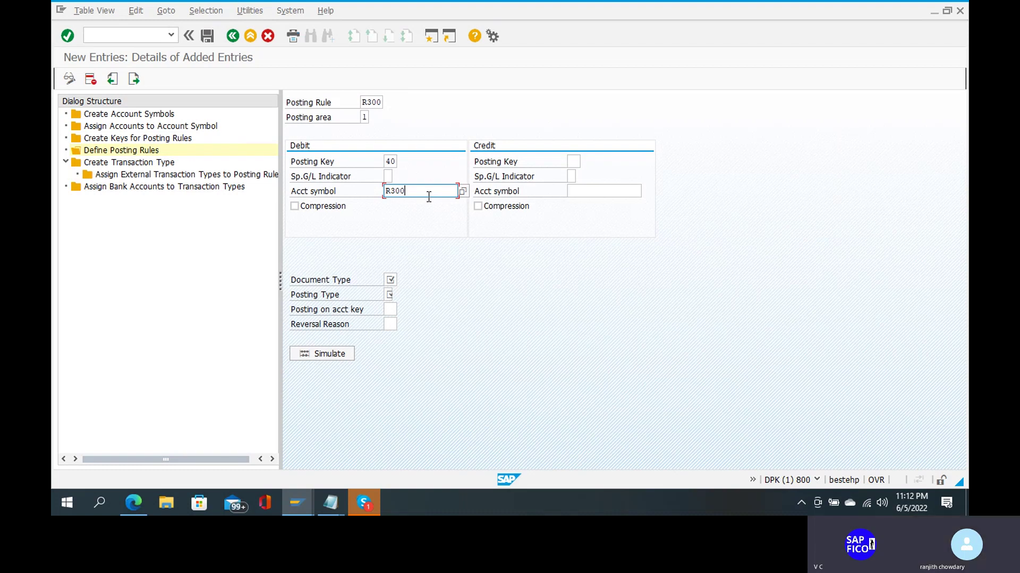
key("BackSpace")
key("BackSpace")
key("BackSpace")
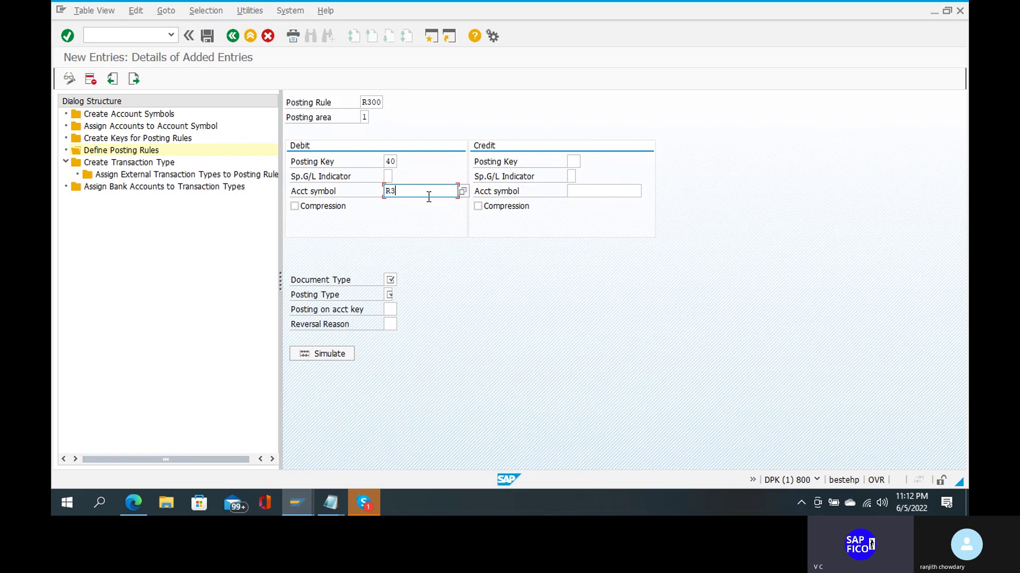
type("400")
Set the credit side of rule R300 to posting key 50 and account symbol R100.
left_click(575, 163)
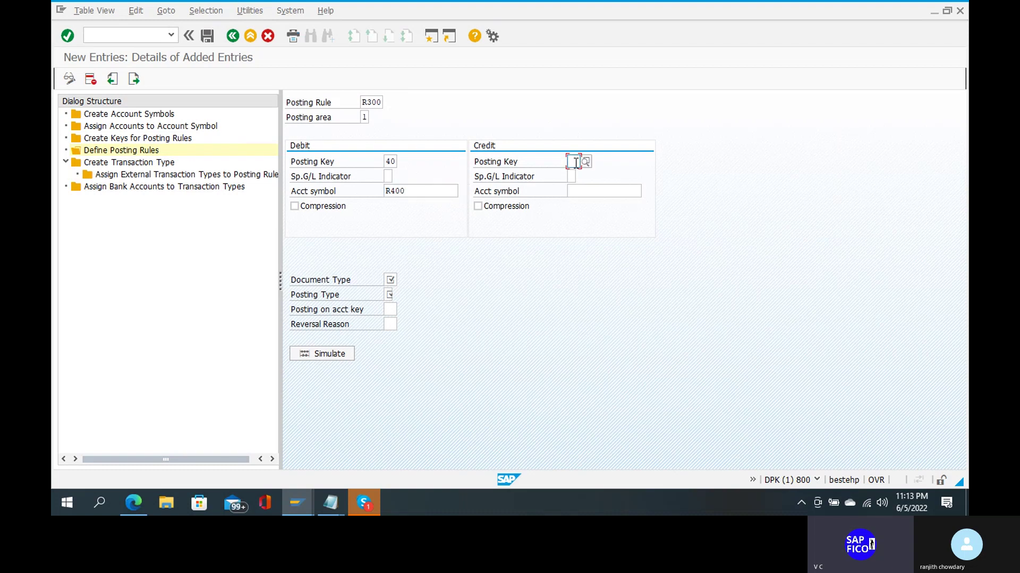
type("50")
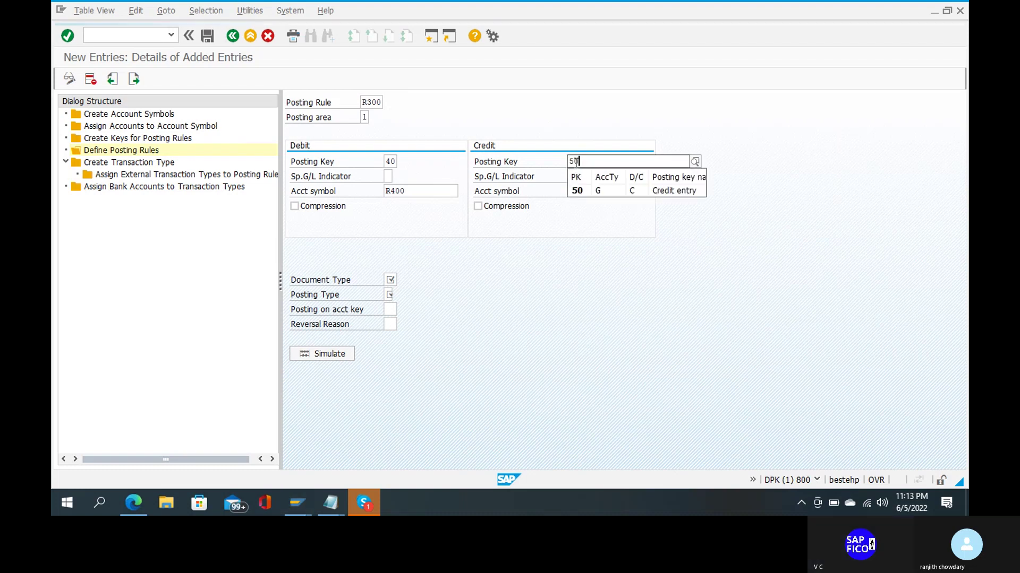
left_click(577, 162)
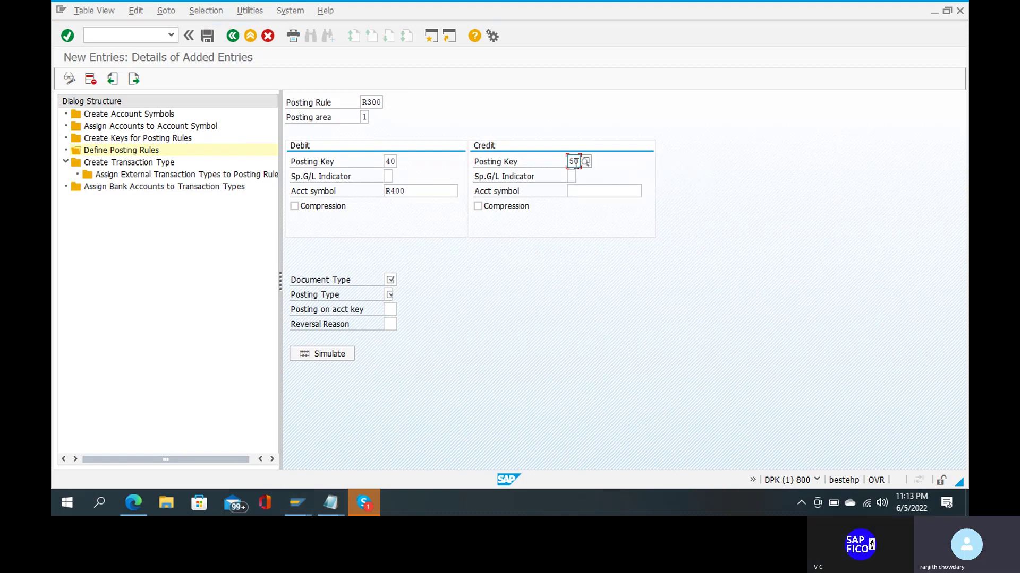
left_click(570, 190)
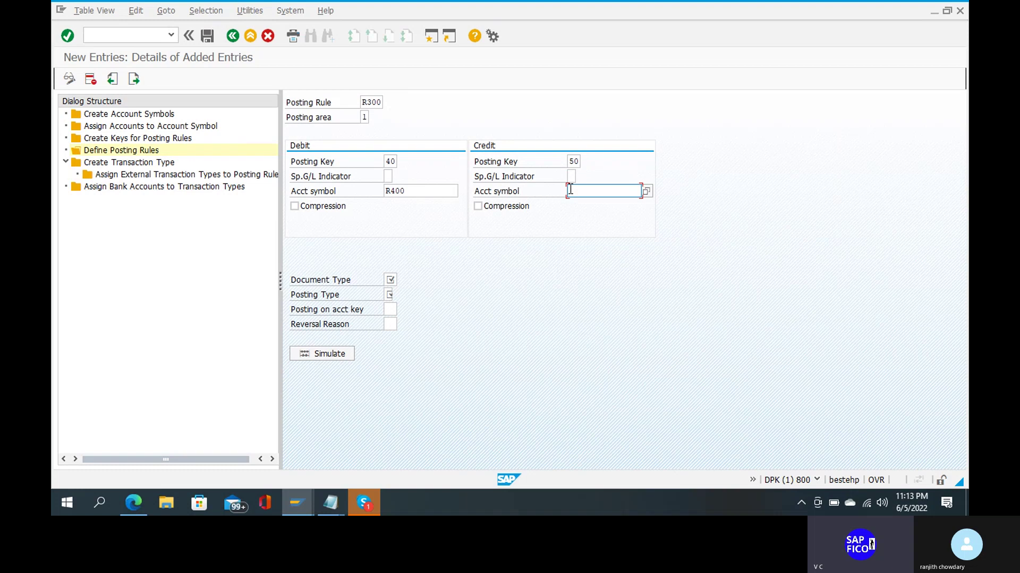
type("R100")
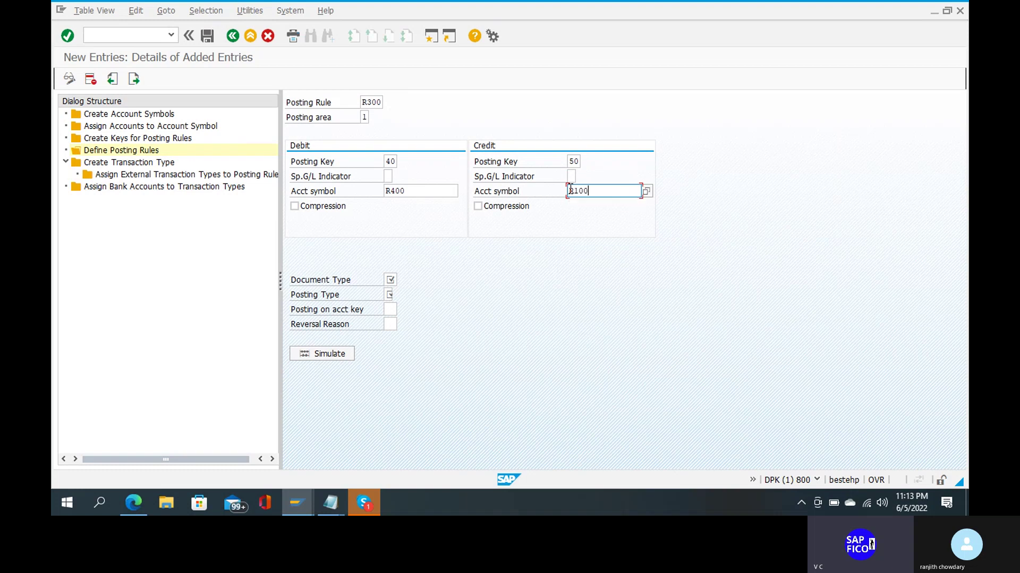
Give rule R300 the document type SE and posting type 1, Post to G/L account.
left_click(395, 281)
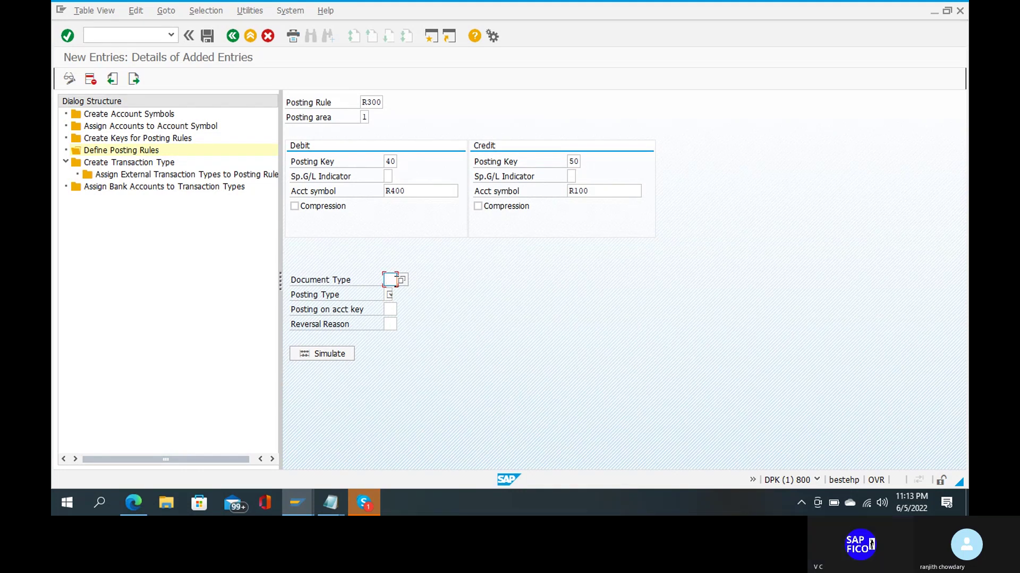
type("SE")
key("Tab")
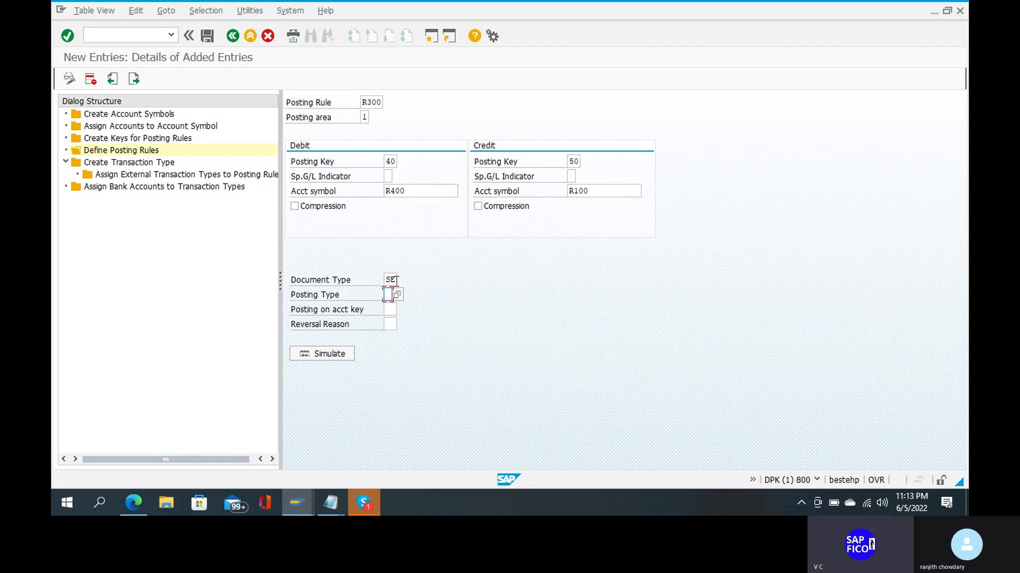
type("1")
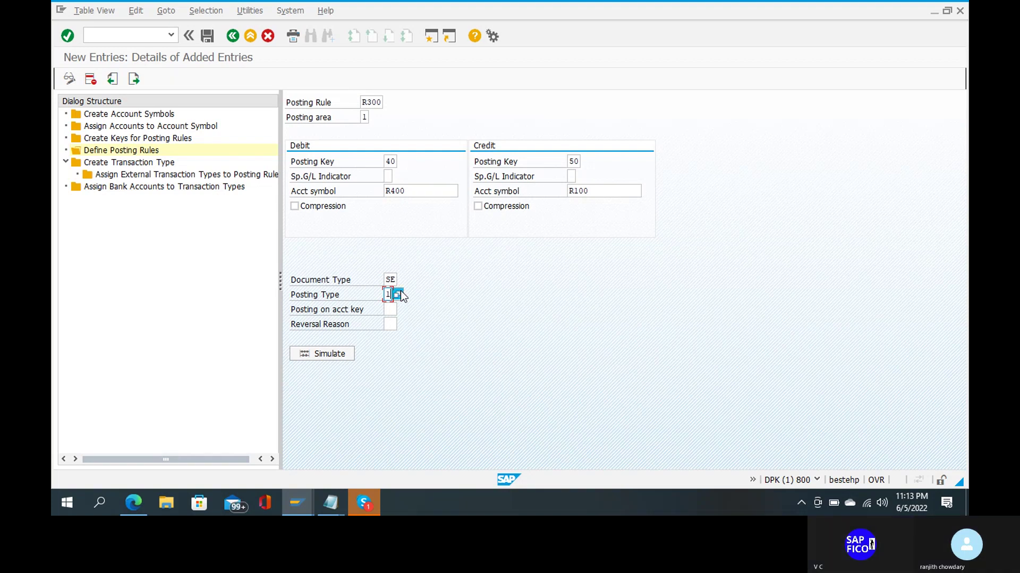
left_click(398, 294)
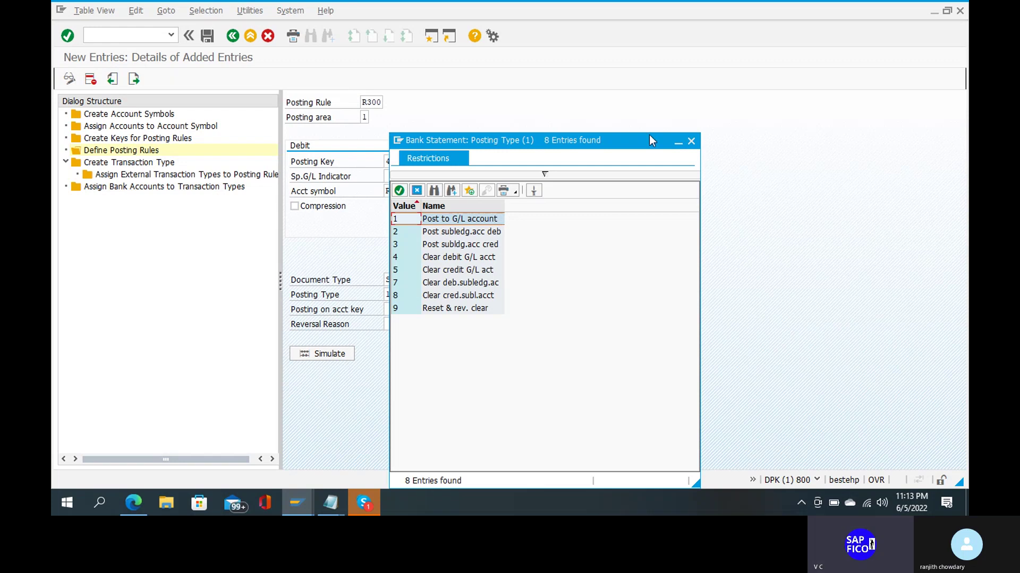
left_click(691, 141)
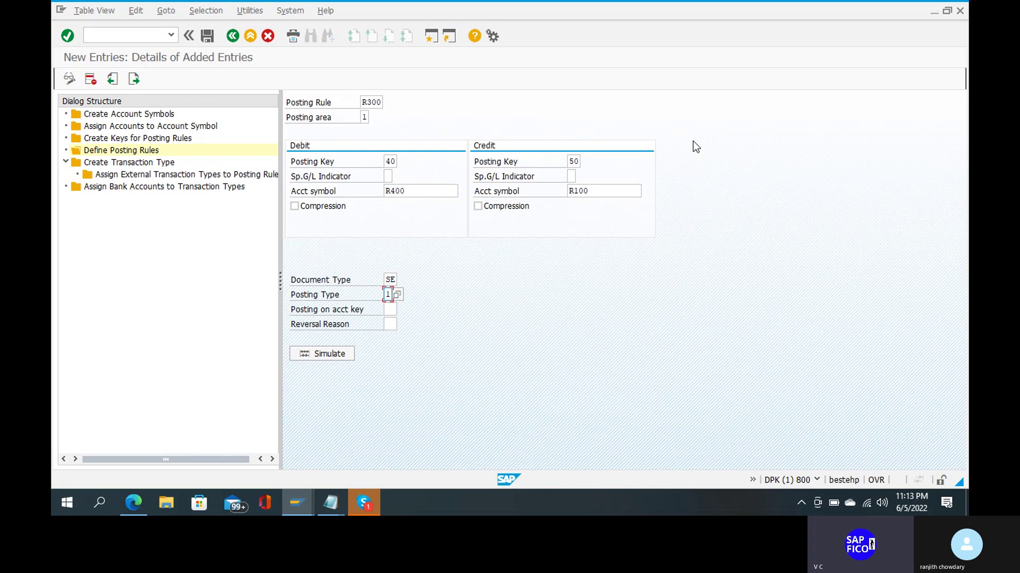
key("Return")
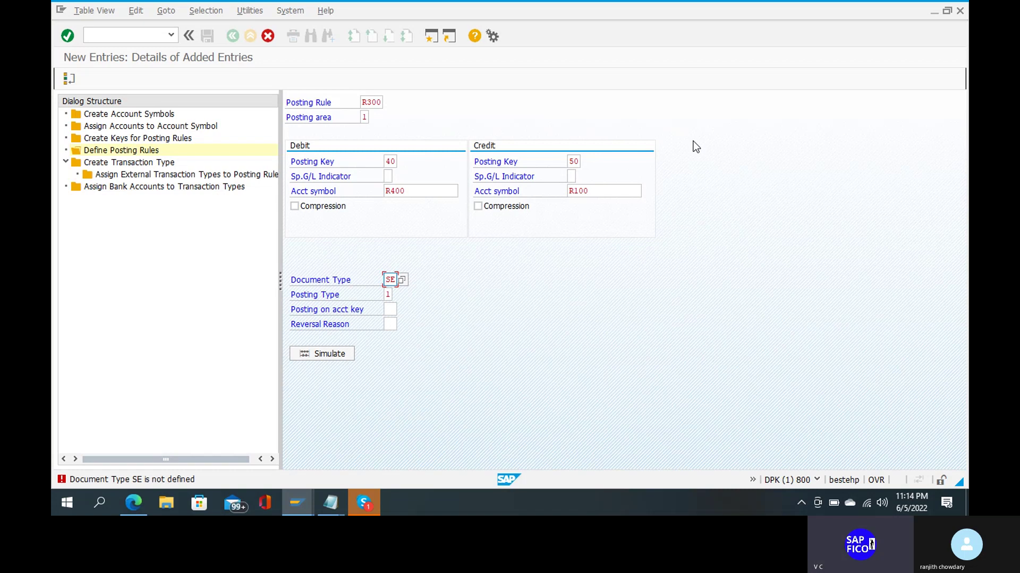
Change rule R300's document type to SA, save the rule and return to the posting rules overview.
key("BackSpace")
key("BackSpace")
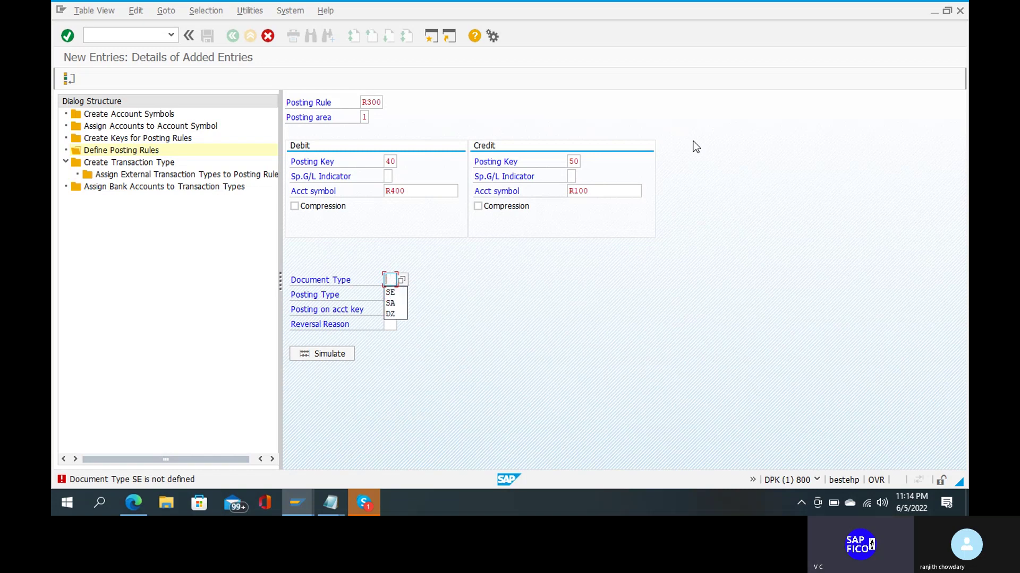
type("SA")
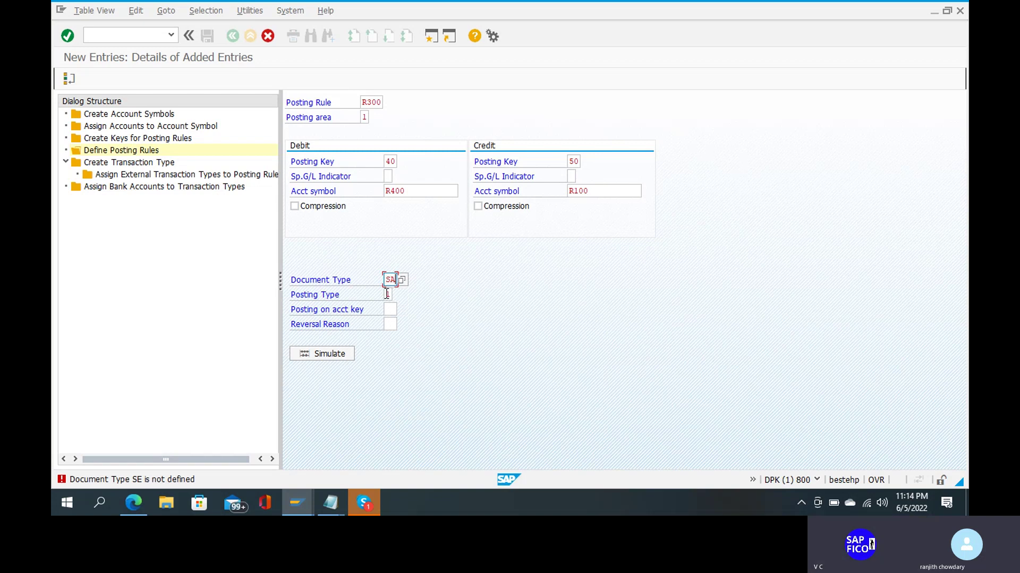
key("ctrl+s")
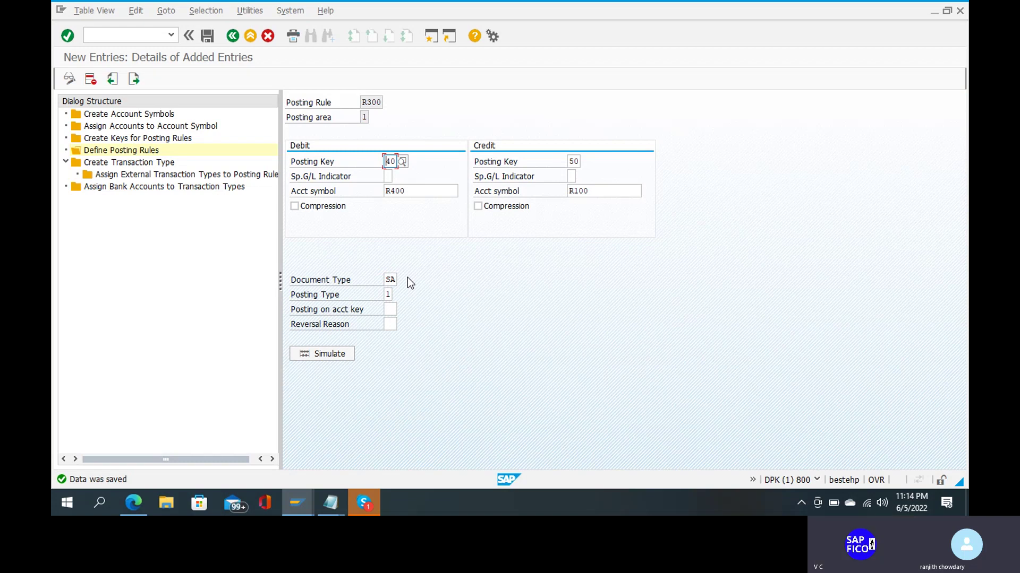
left_click(239, 36)
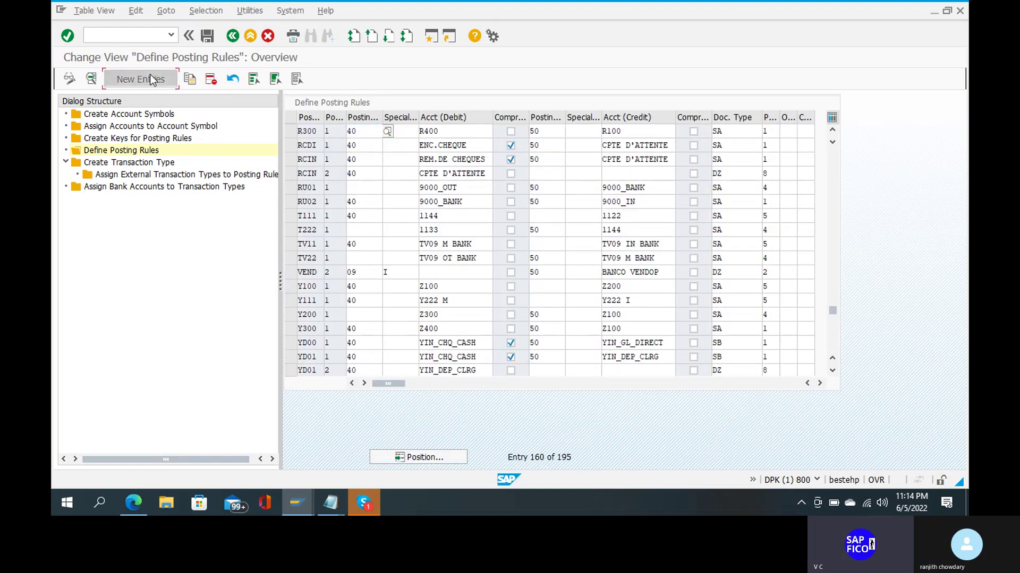
Start a new posting rule definition for R500 with posting area 1.
left_click(151, 77)
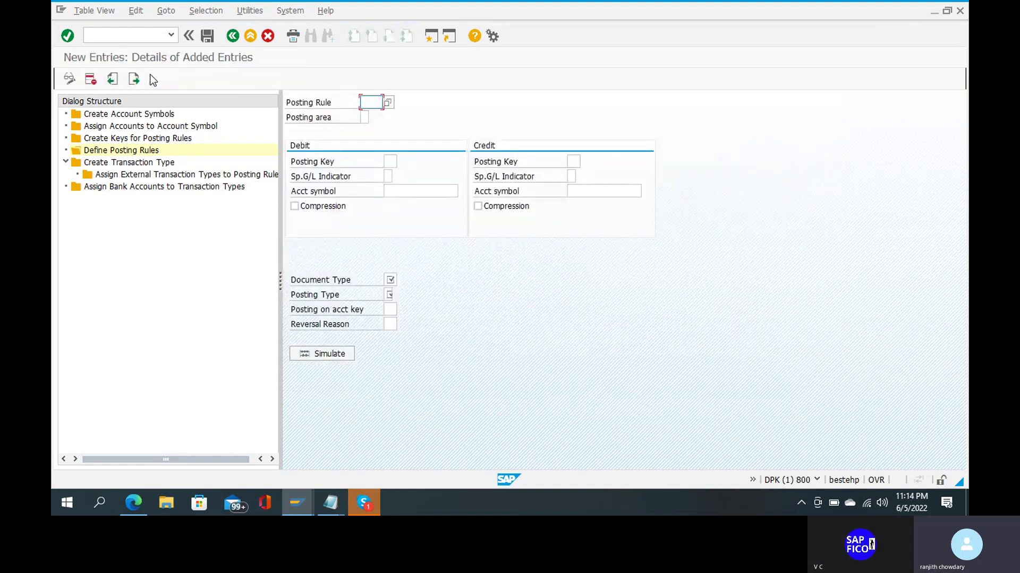
type("R400")
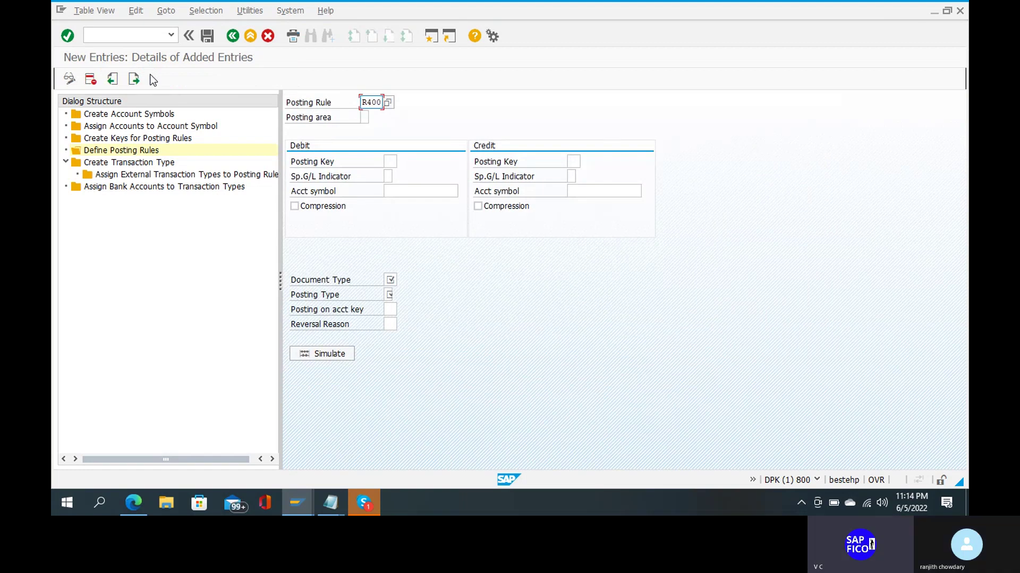
key("BackSpace")
key("BackSpace")
key("BackSpace")
type("500")
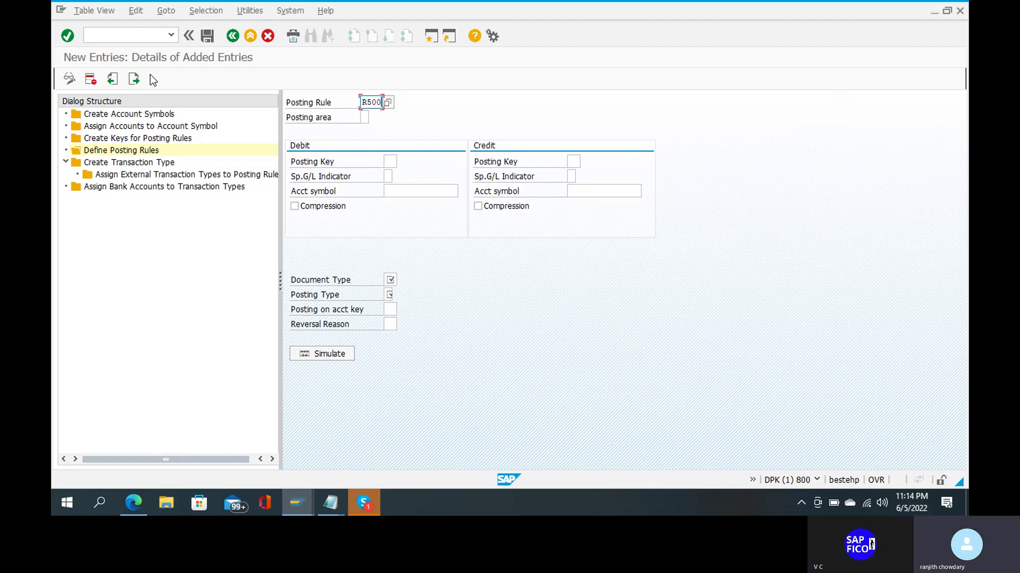
key("Tab")
type("1")
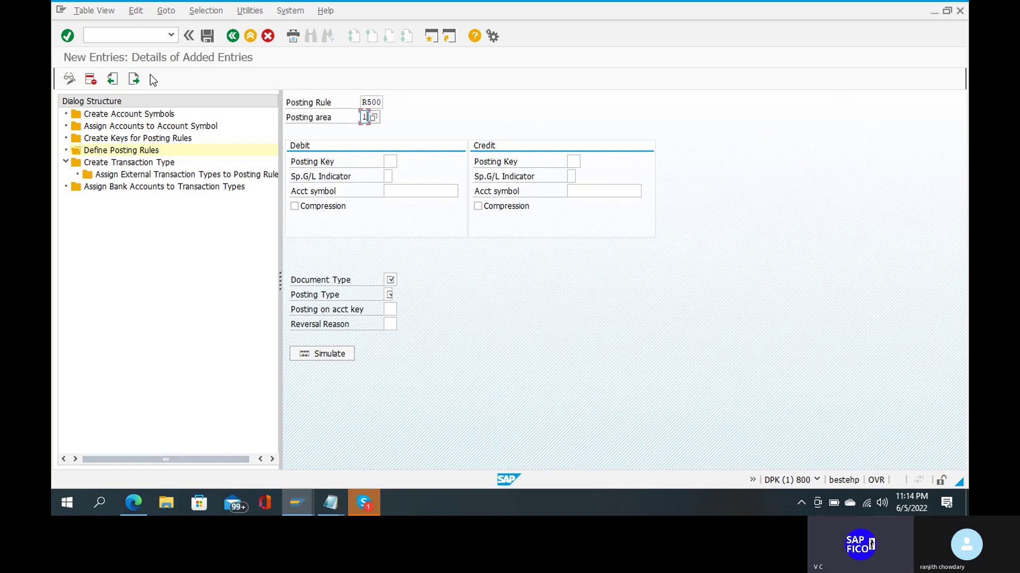
Set the debit side of rule R500 to posting key 40 and account symbol R100.
key("Tab")
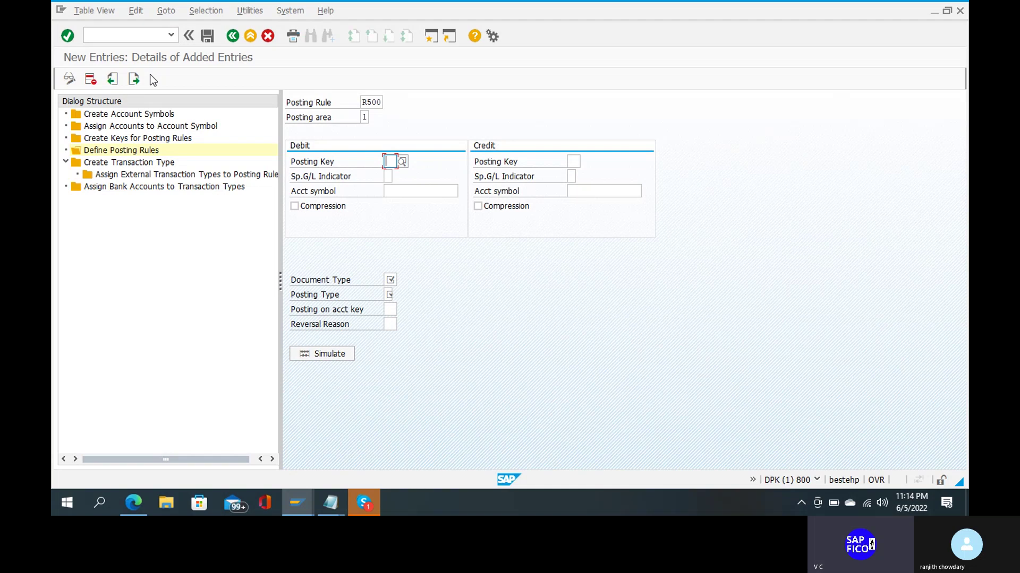
type("40")
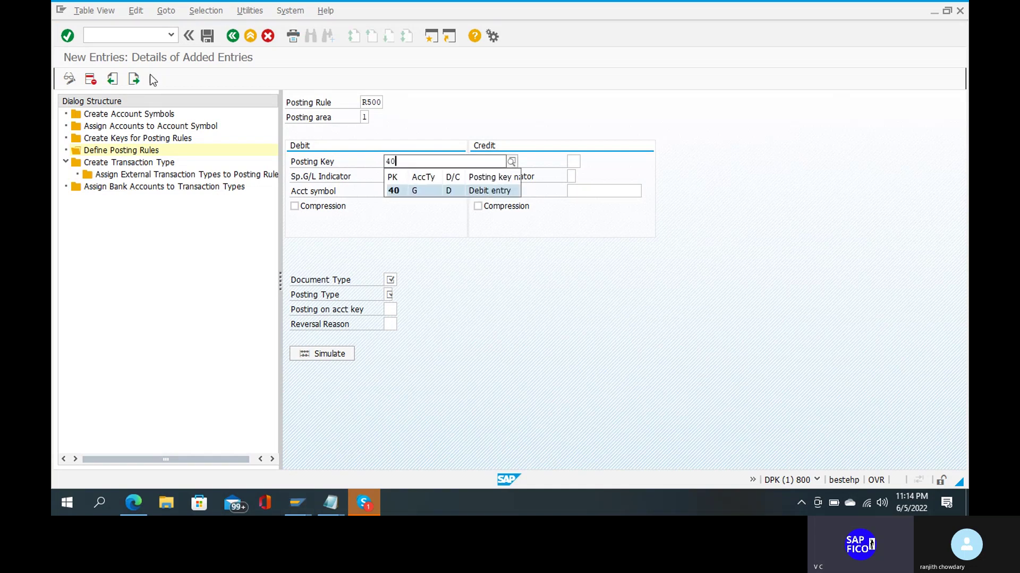
key("Tab")
key("Tab")
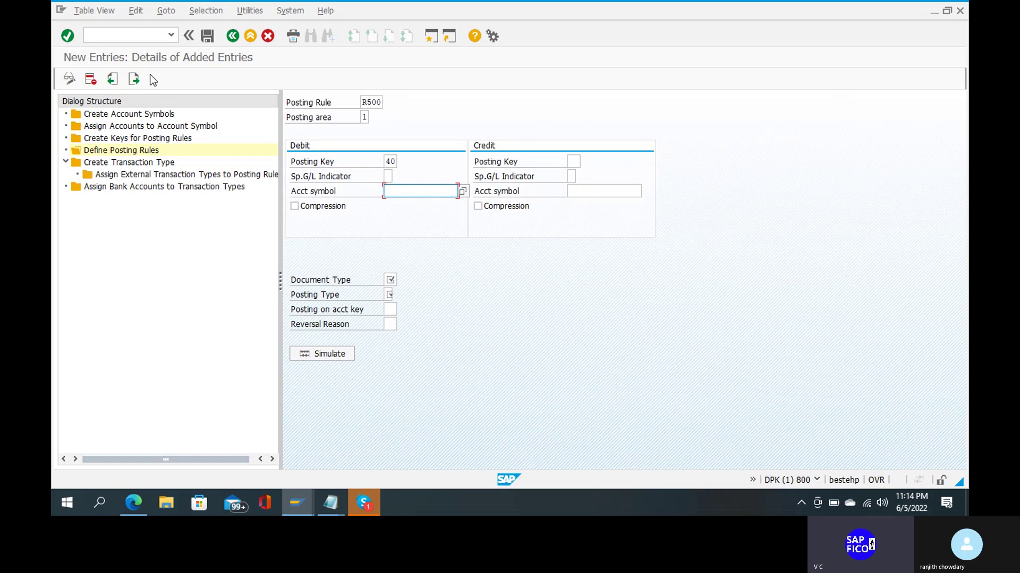
type("R")
key("Down")
key("Down")
key("Down")
key("Return")
Set the credit side of rule R500 to posting key 50 and account symbol R600.
key("Tab")
key("Tab")
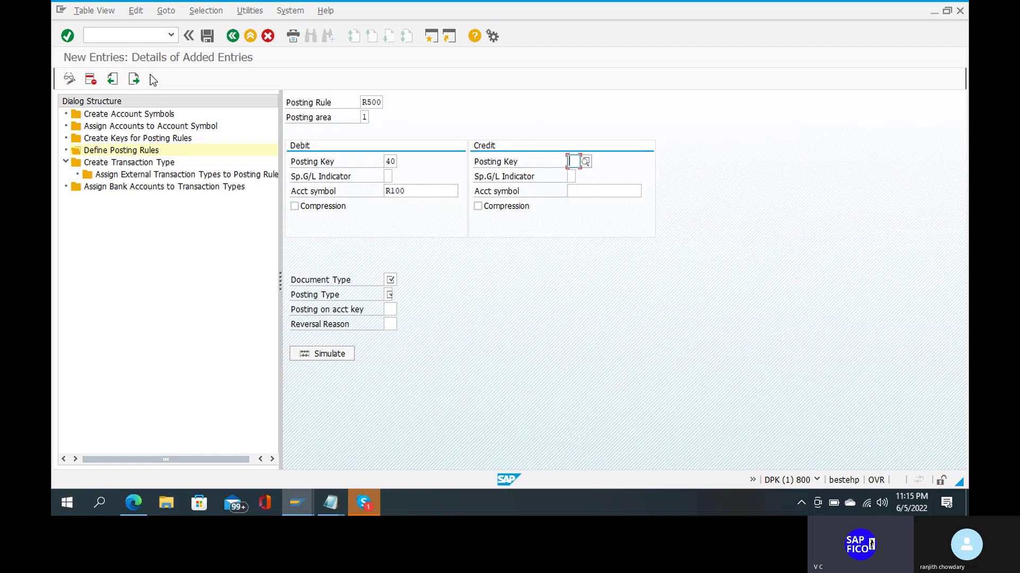
type("50")
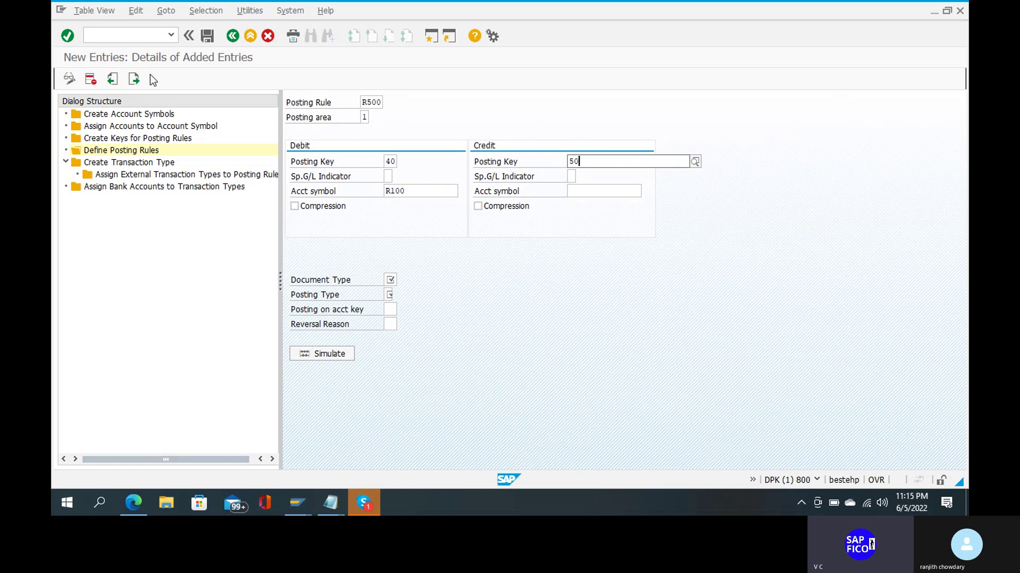
key("Return")
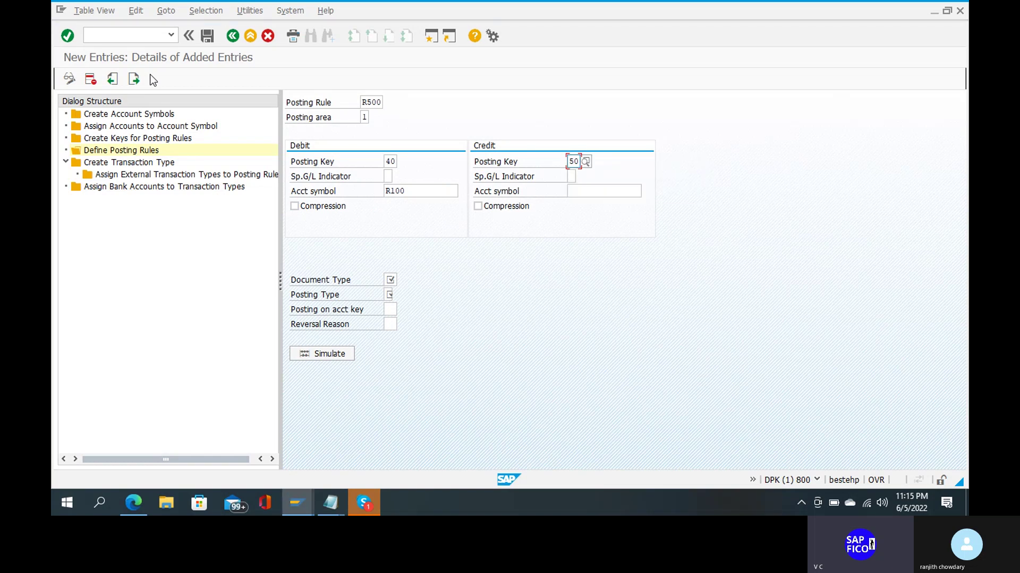
key("Tab")
key("Tab")
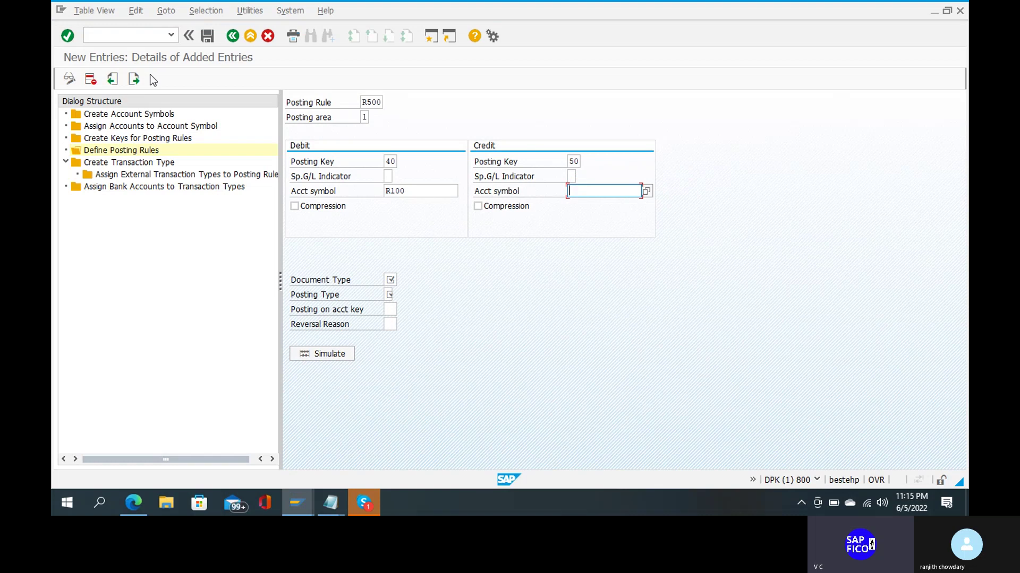
type("R600")
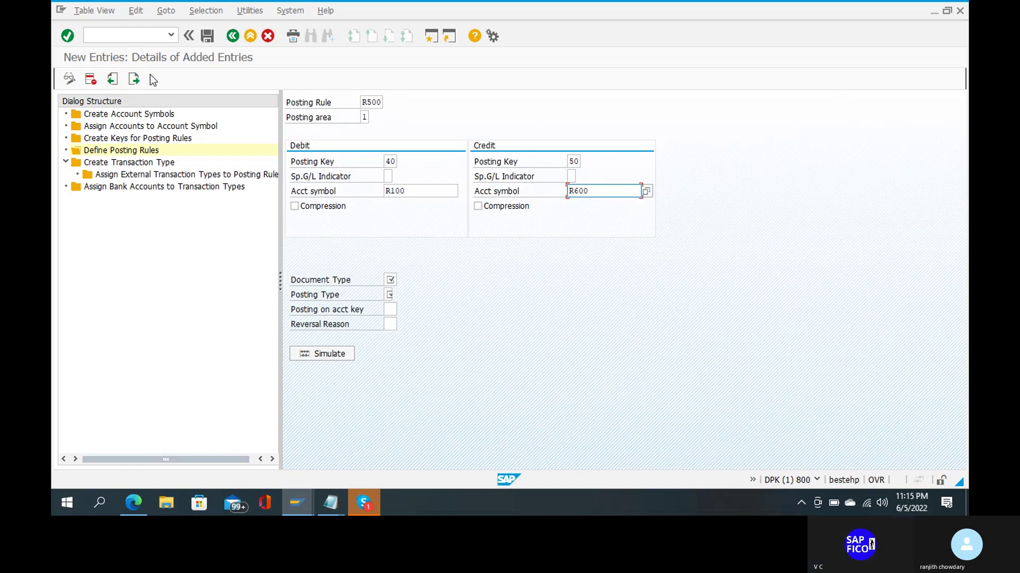
key("Tab")
key("Tab")
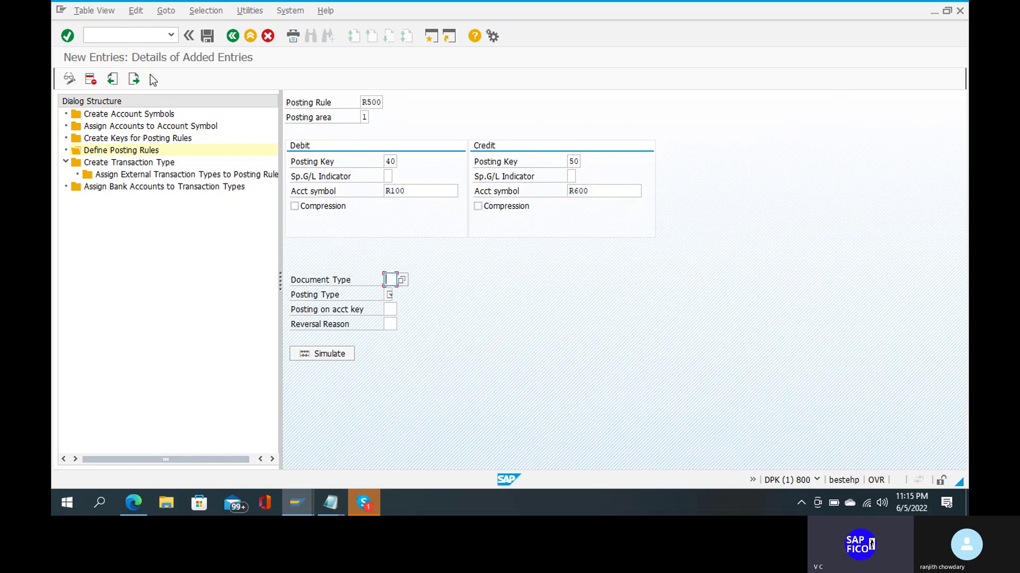
Set rule R500's document type to SA and posting type to 1, save it and return to the posting rules overview.
type("SA")
key("Tab")
type("1")
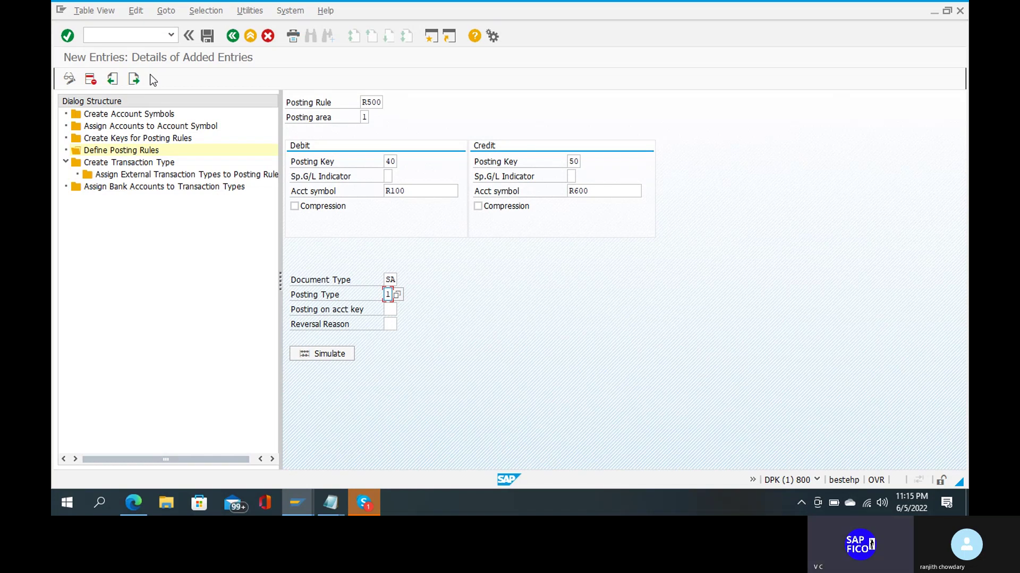
key("ctrl+s")
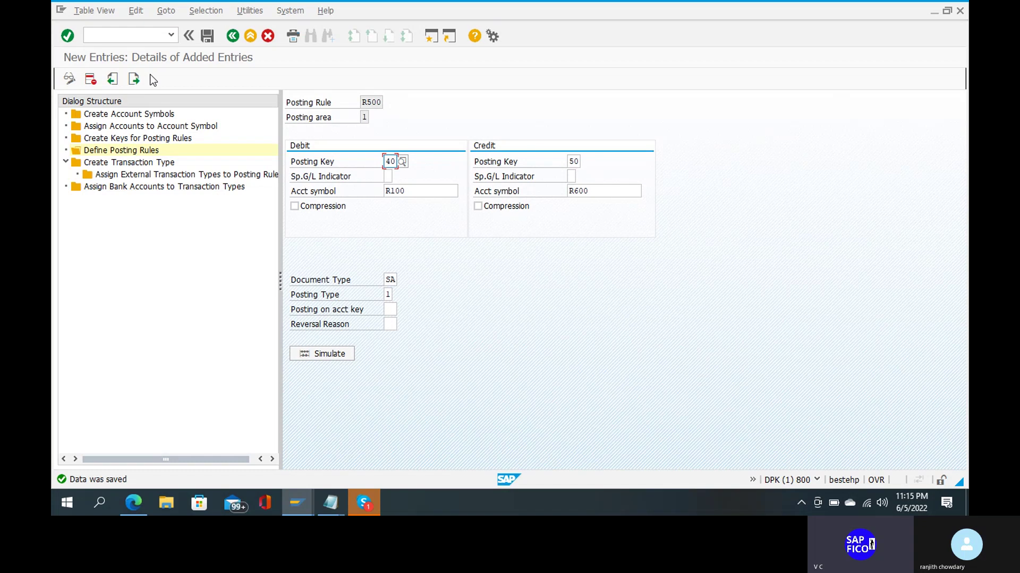
left_click(234, 42)
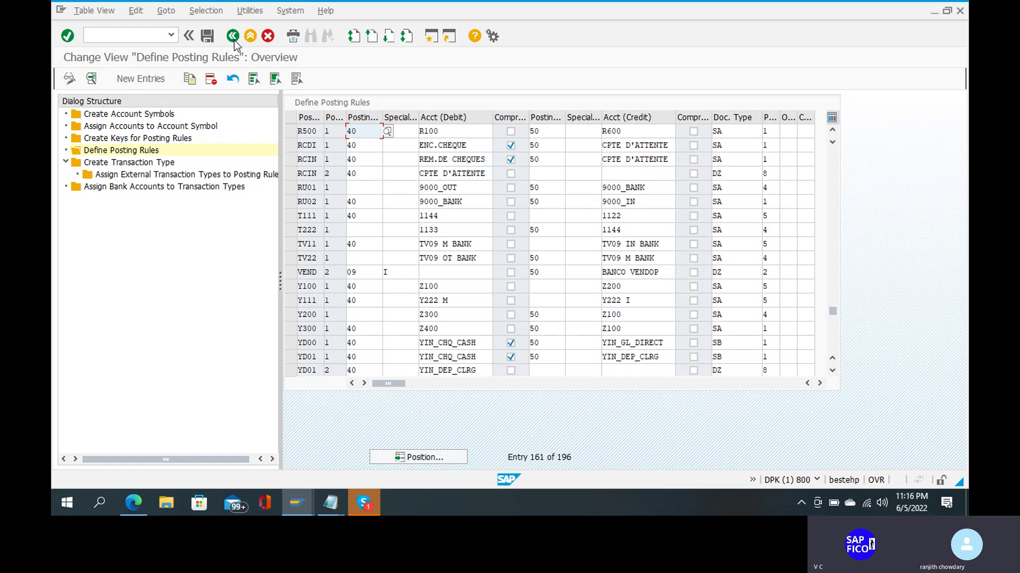
Position the posting rules overview at rule R100 to review the defined rules.
left_click(423, 458)
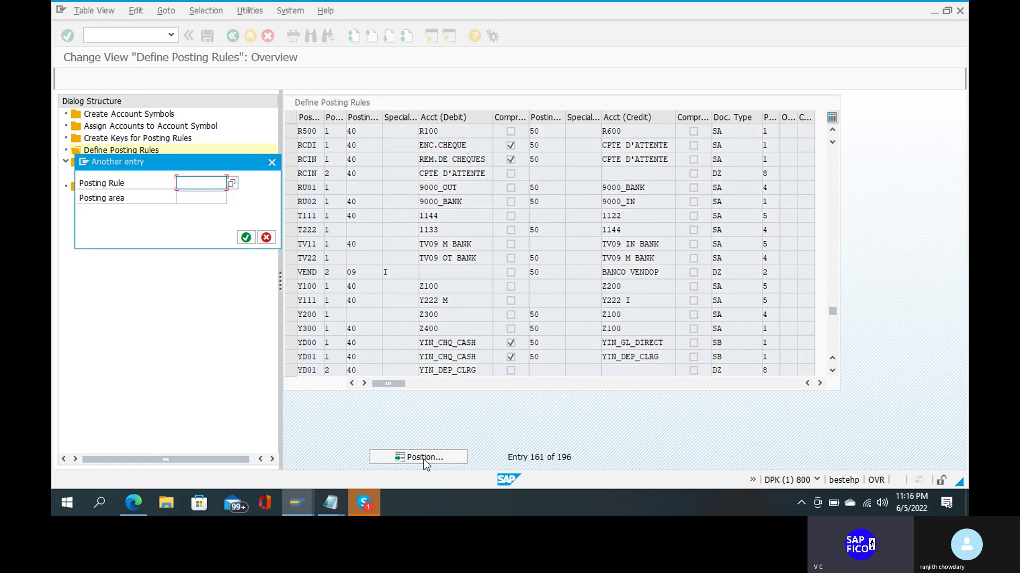
type("R")
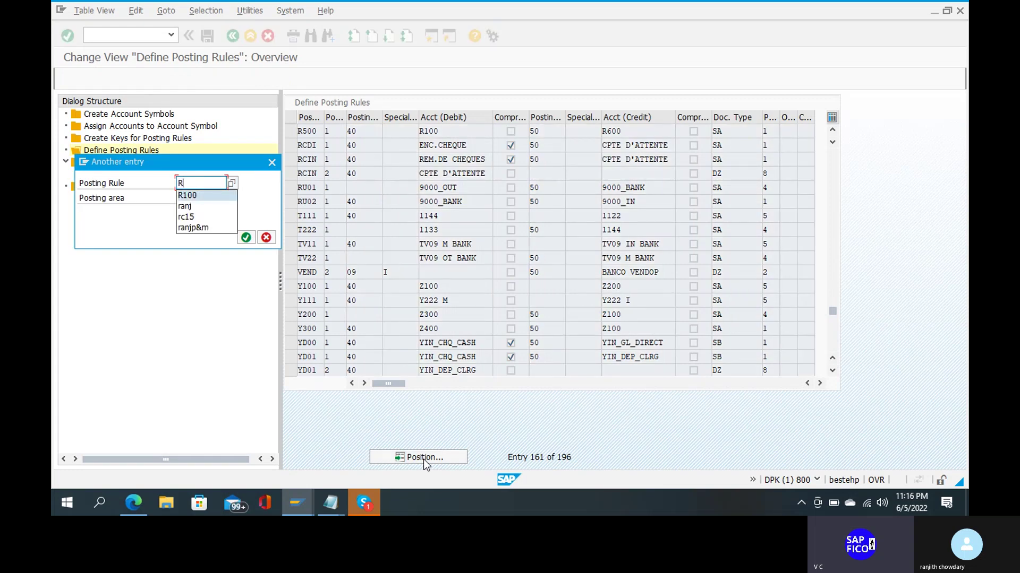
key("Return")
key("Return")
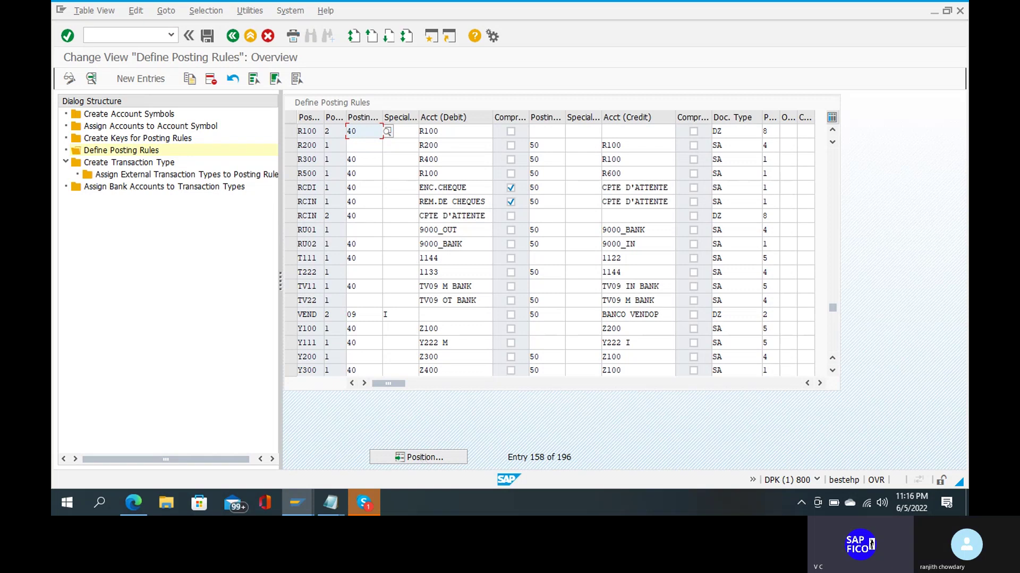
Check the configuration steps list in the Skype preview and select the Create Transaction Type activity.
mouse_move(365, 514)
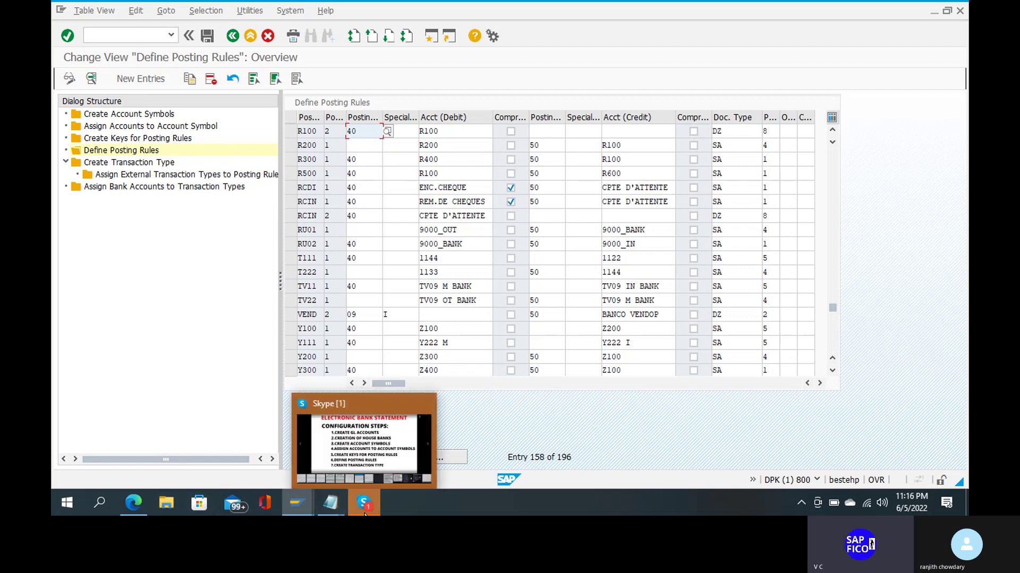
mouse_move(364, 445)
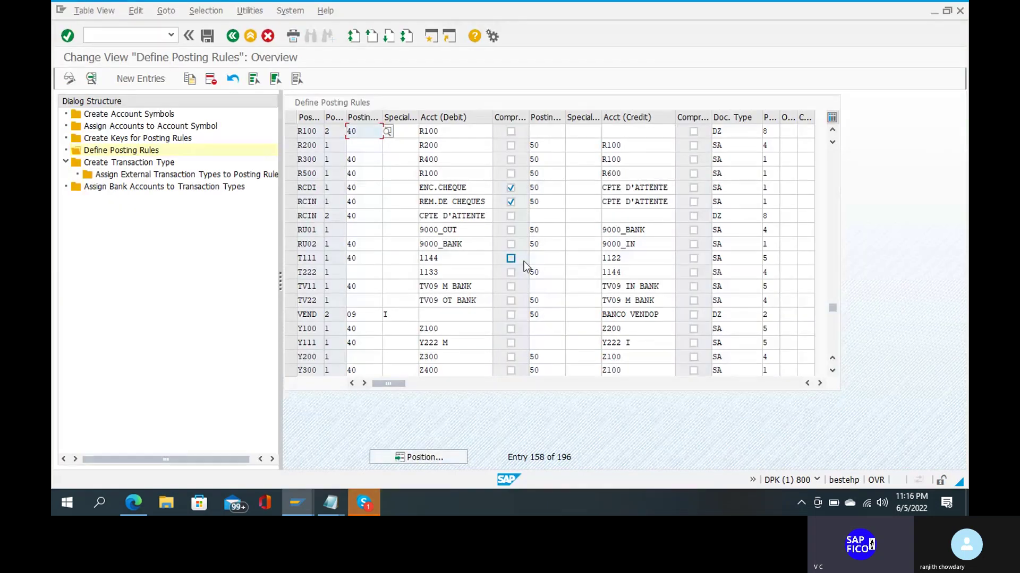
left_click(89, 166)
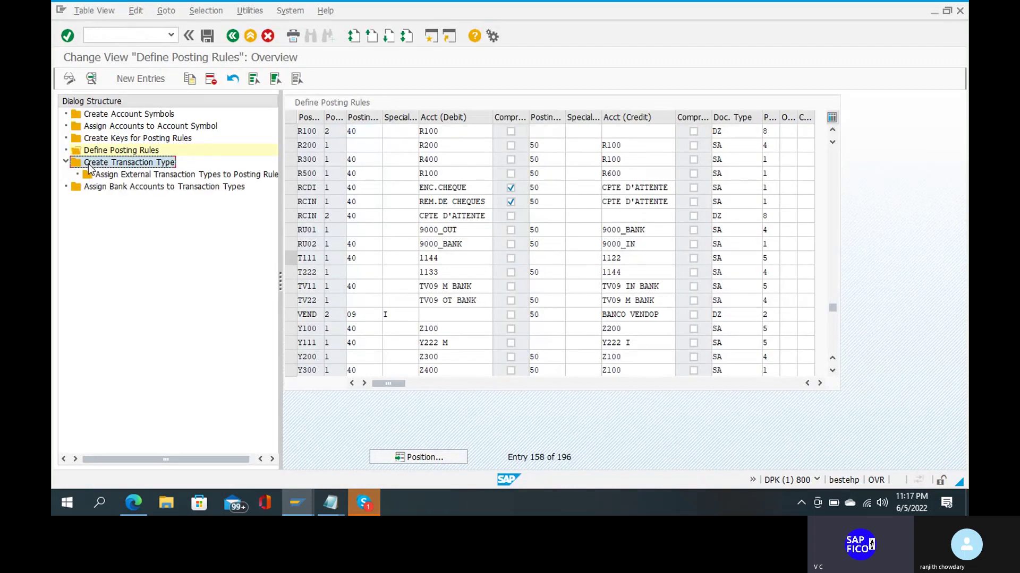